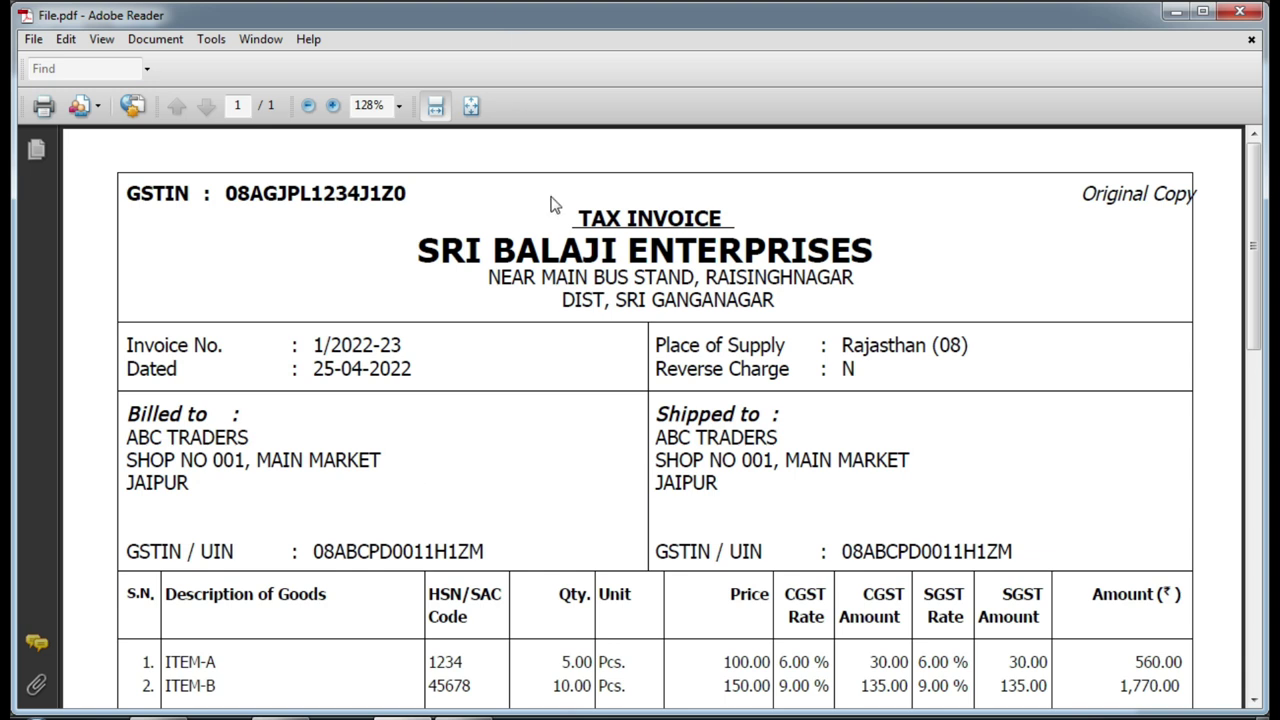
# Look over the tax invoice File.pdf in Adobe Reader and return to the Gateway of Tally in TallyPrime.
pyautogui.scroll(-1, 530, 228)
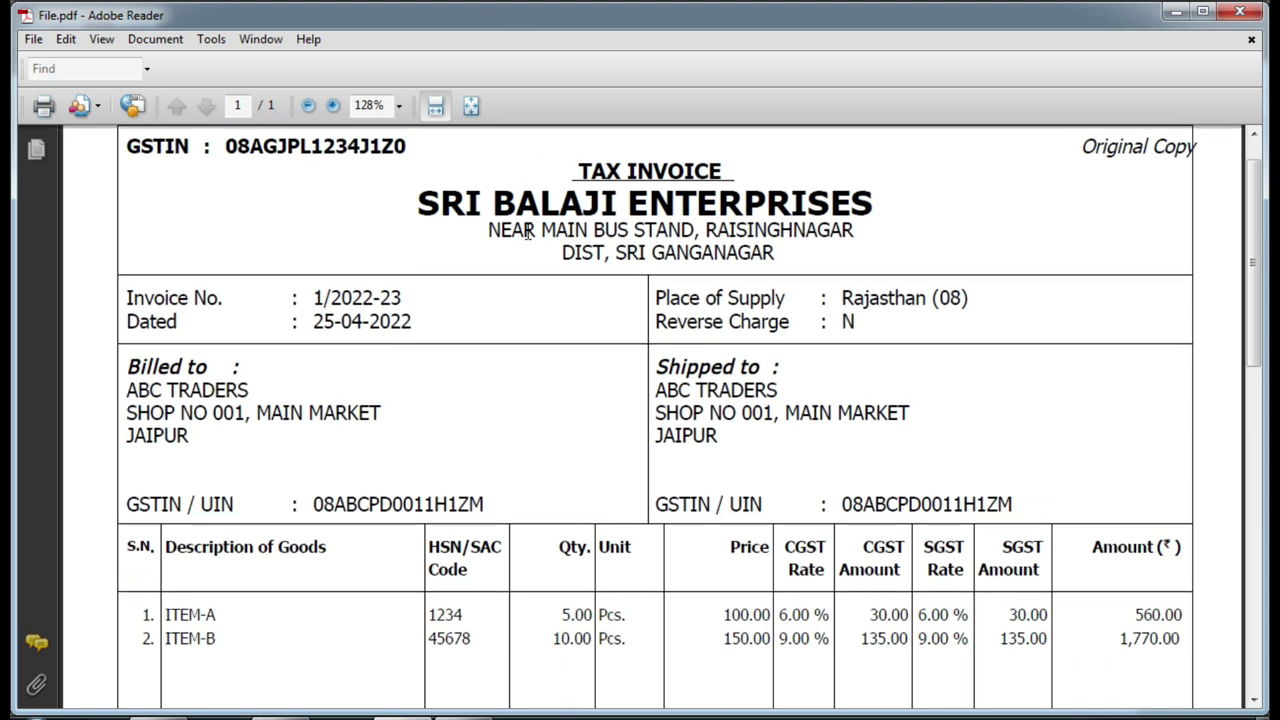
pyautogui.hotkey('alt', 'Tab')
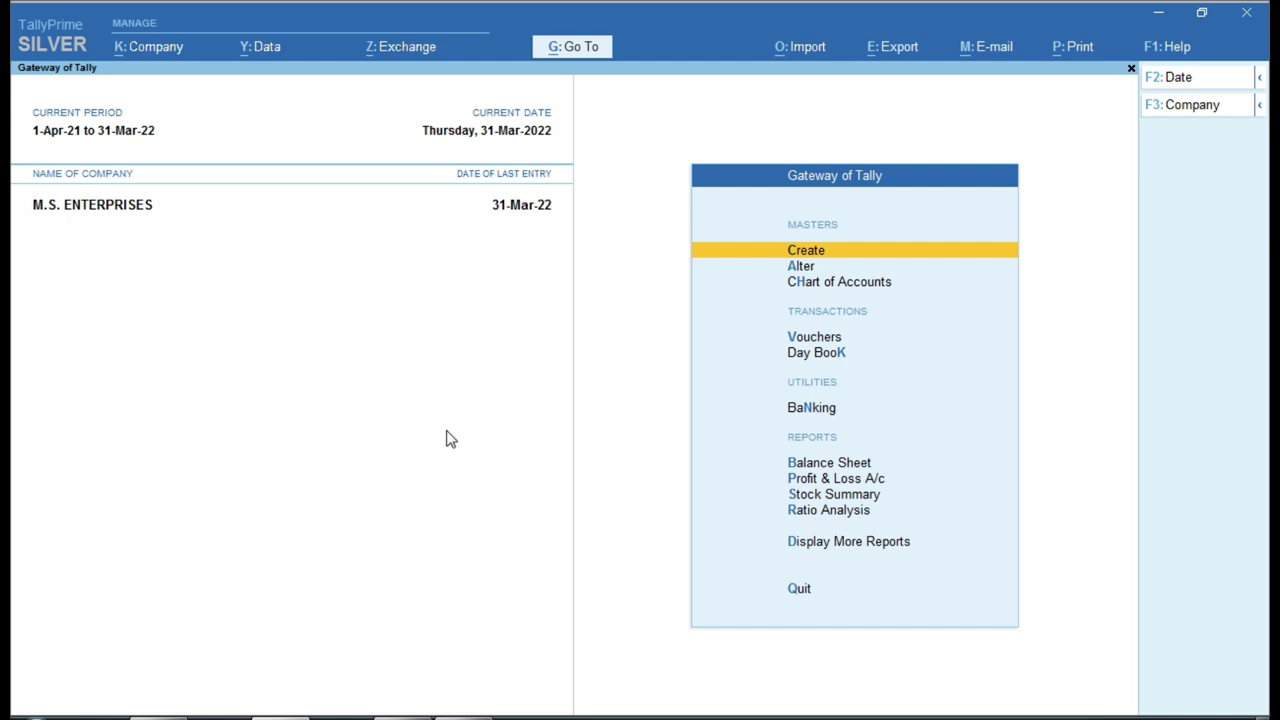
pyautogui.click(429, 716)
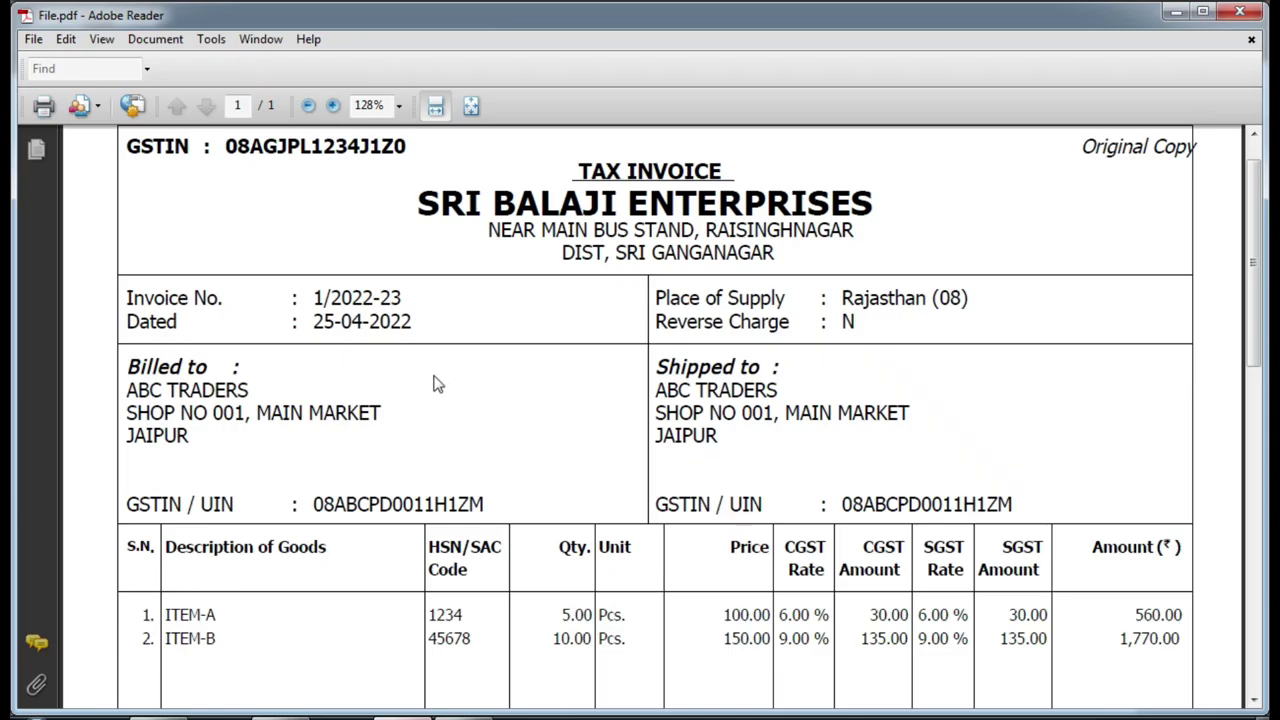
pyautogui.scroll(1, 437, 383)
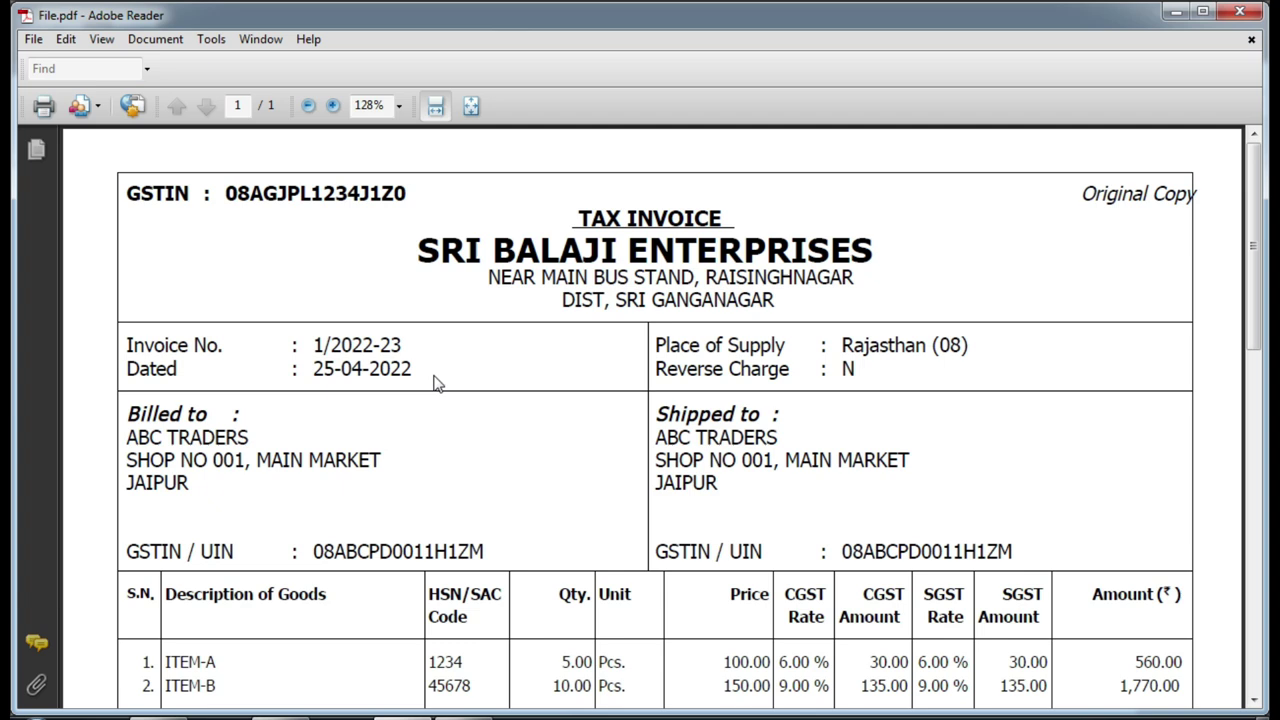
pyautogui.click(295, 714)
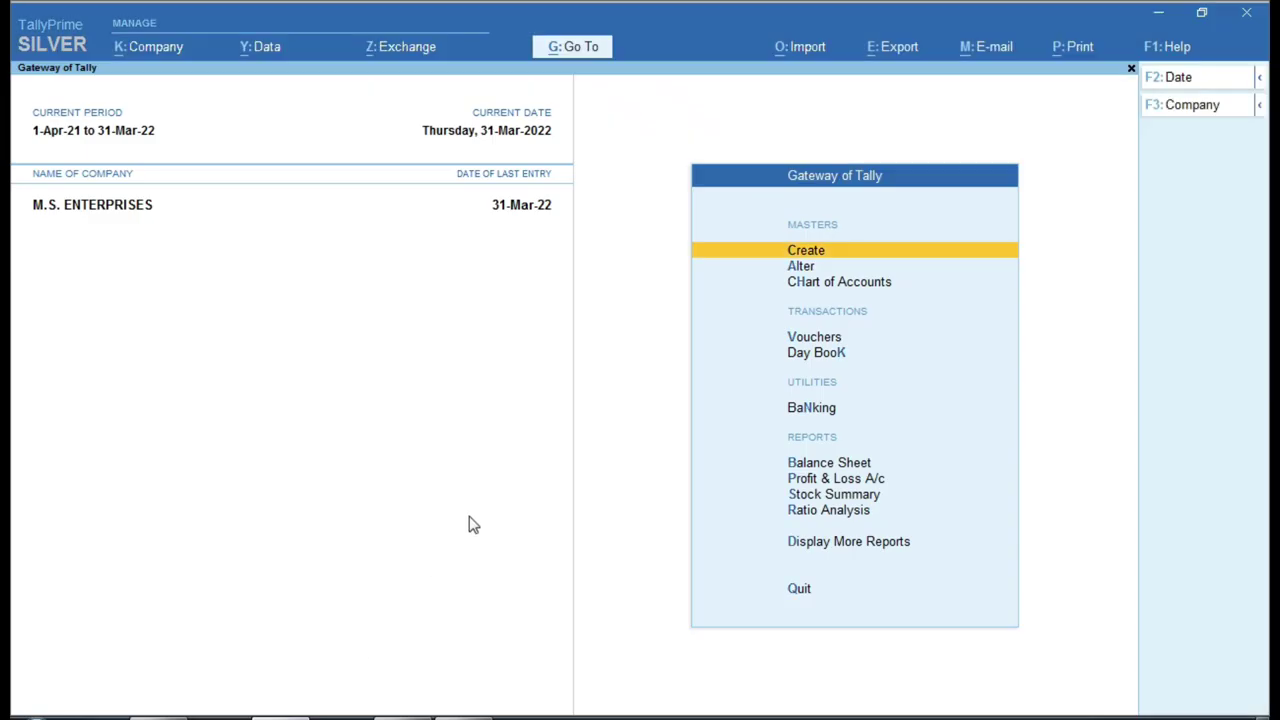
pyautogui.press('Down')
pyautogui.press('Down')
pyautogui.press('Down')
pyautogui.press('Return')
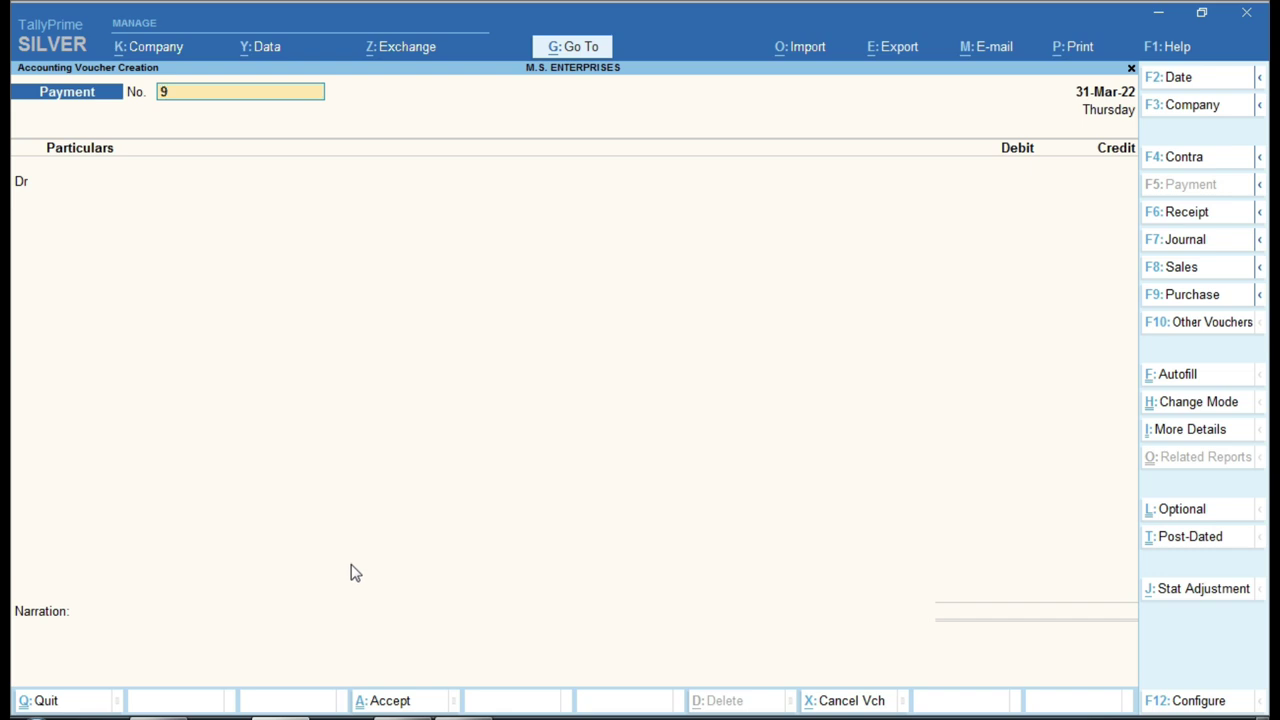
# Switch to the invoice in Adobe Reader and examine its seller header, billed-to party and item lines.
pyautogui.click(415, 715)
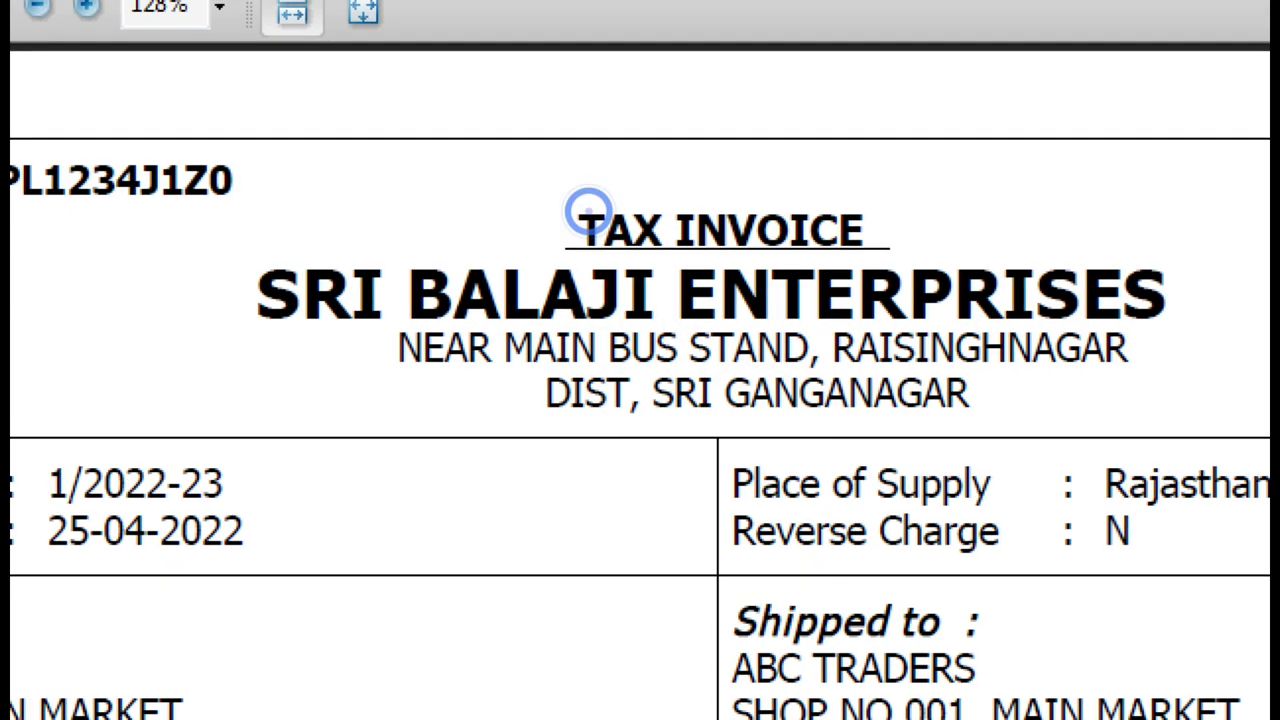
pyautogui.moveTo(557, 197); pyautogui.dragTo(906, 257)
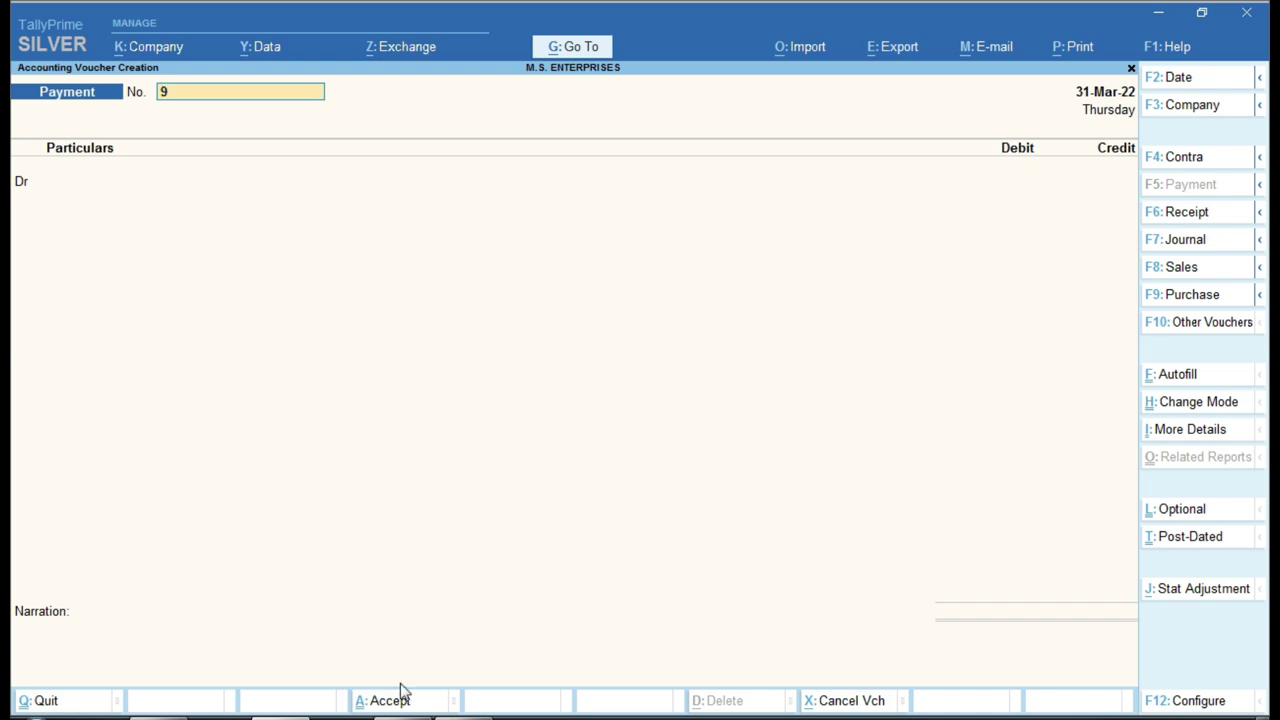
pyautogui.click(405, 716)
pyautogui.scroll(-2, 517, 334)
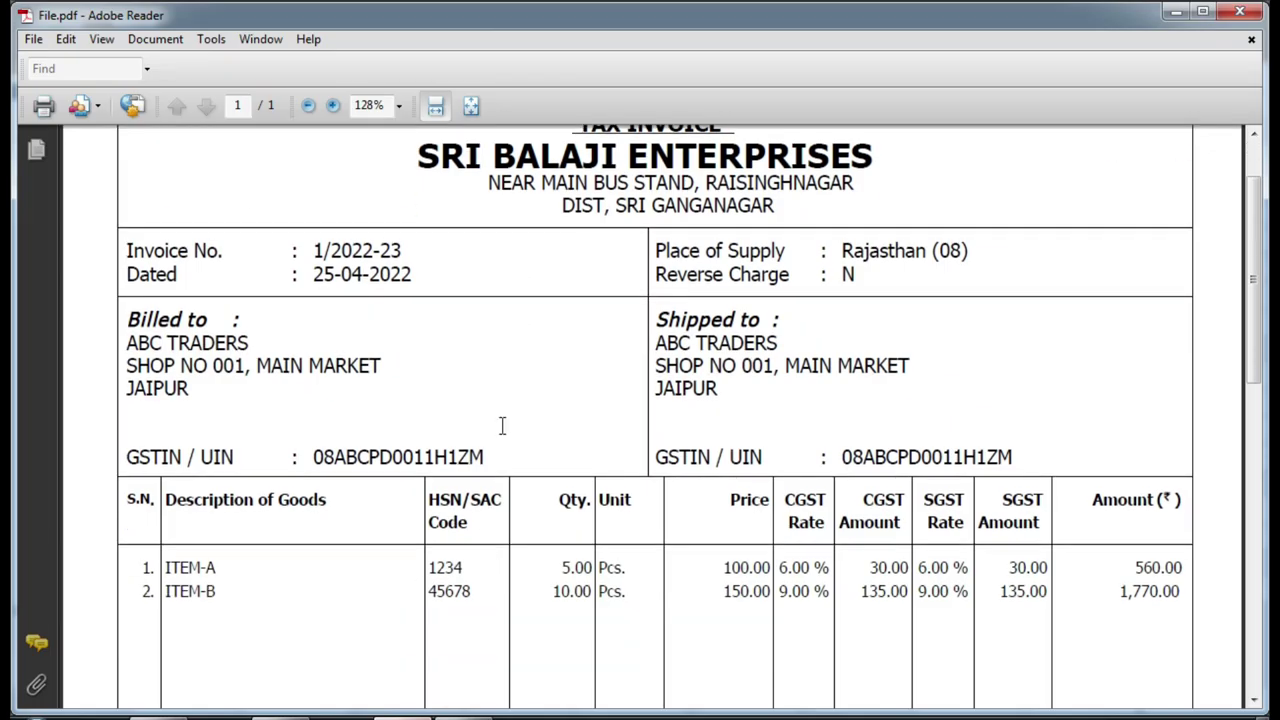
pyautogui.scroll(2, 502, 426)
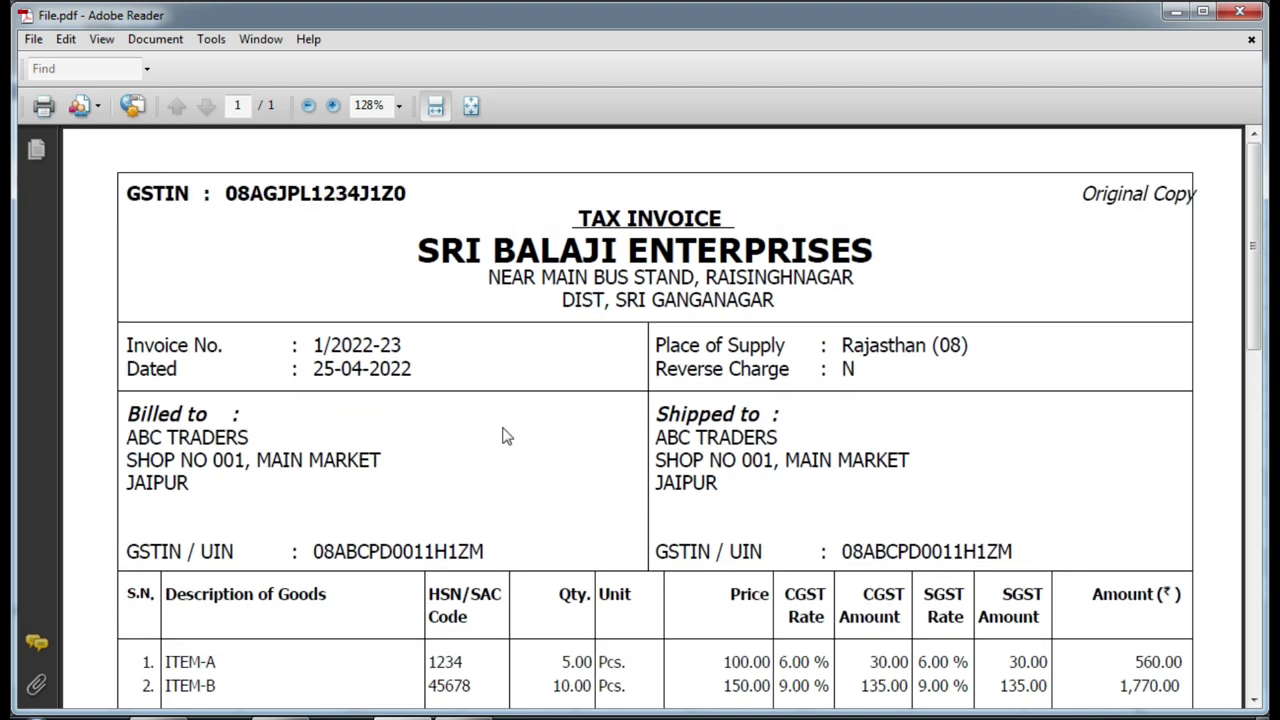
pyautogui.click(570, 258)
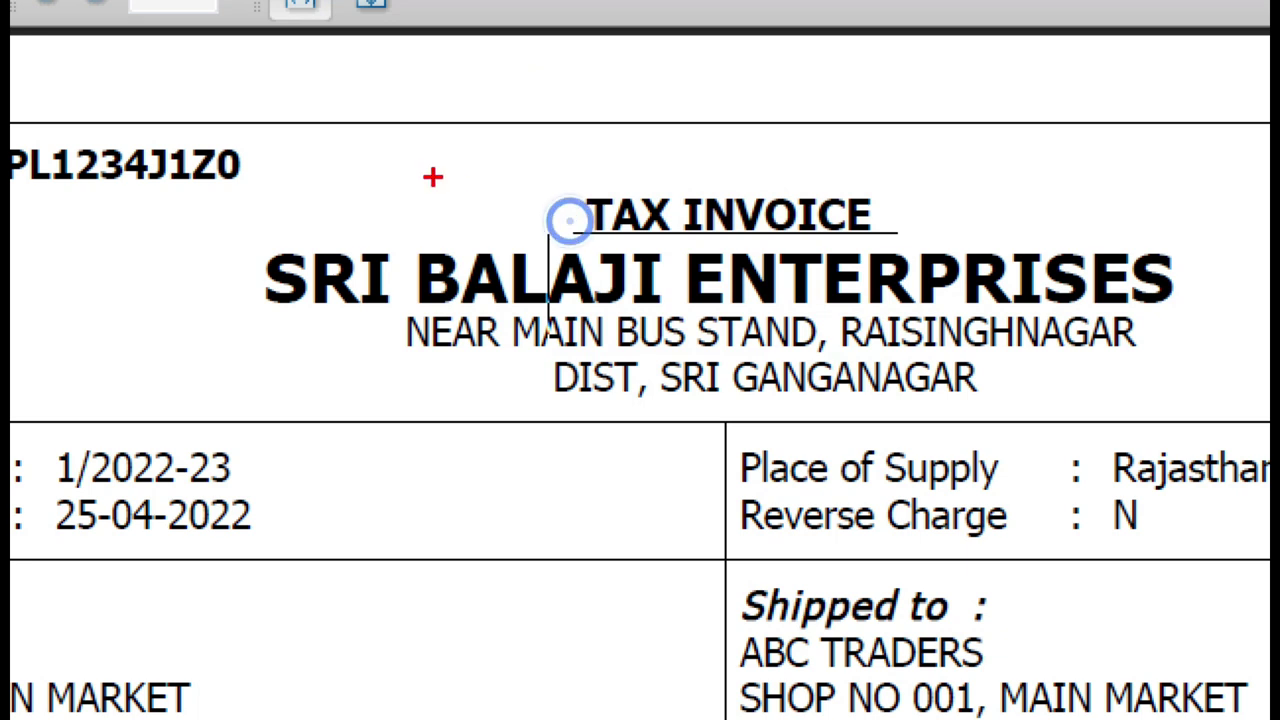
pyautogui.moveTo(222, 166)
pyautogui.mouseDown()
pyautogui.moveTo(271, 297)
pyautogui.moveTo(1194, 397)
pyautogui.mouseUp()
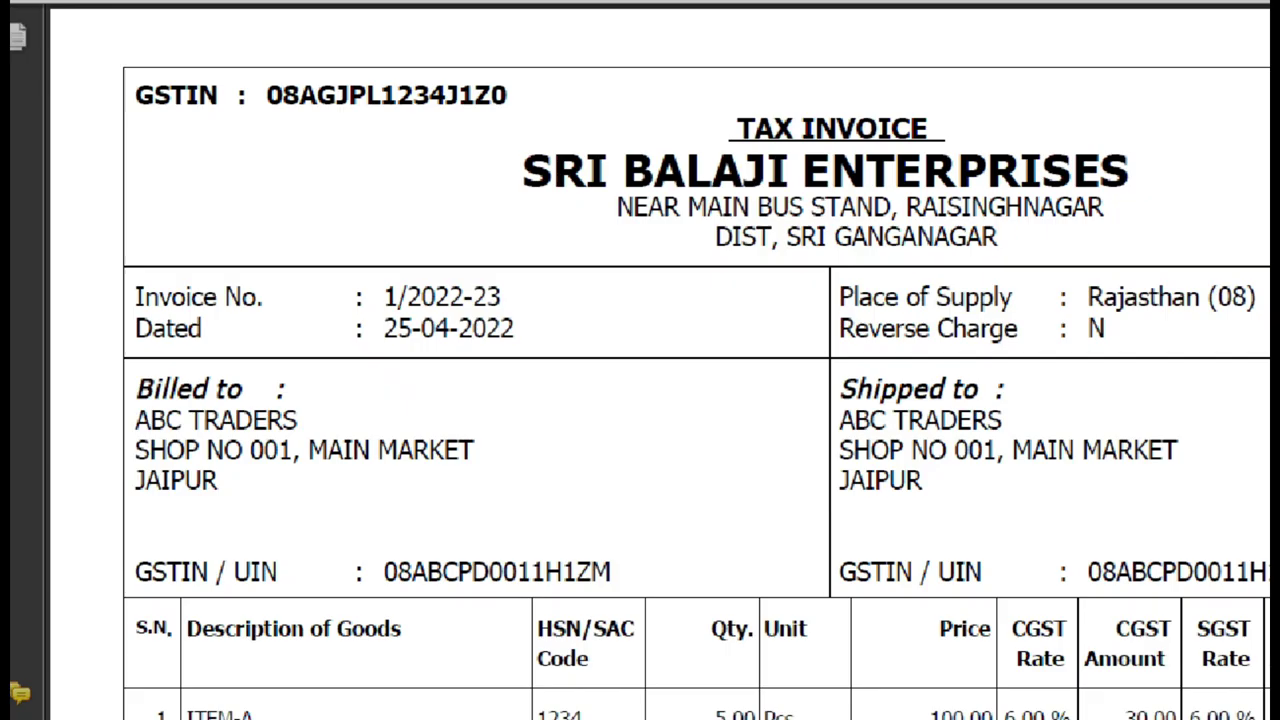
pyautogui.moveTo(113, 386)
pyautogui.mouseDown()
pyautogui.moveTo(183, 512)
pyautogui.moveTo(848, 547)
pyautogui.mouseUp()
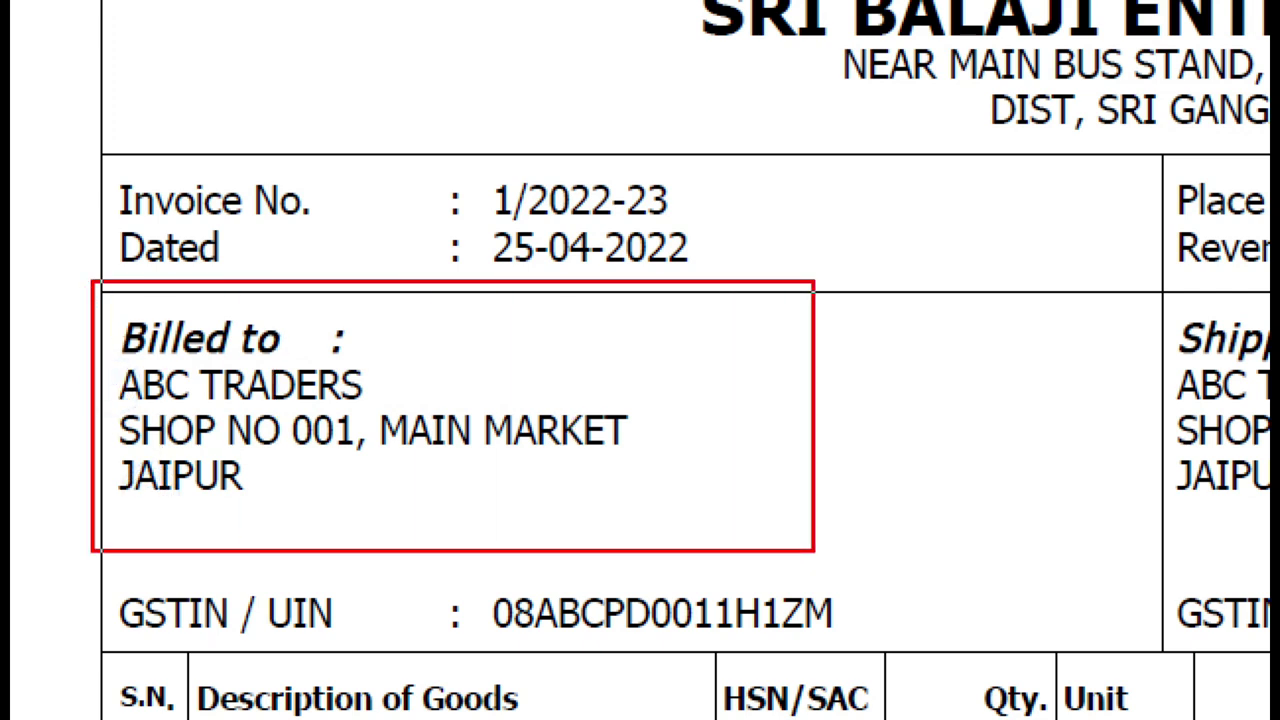
pyautogui.moveTo(112, 350); pyautogui.dragTo(384, 412)
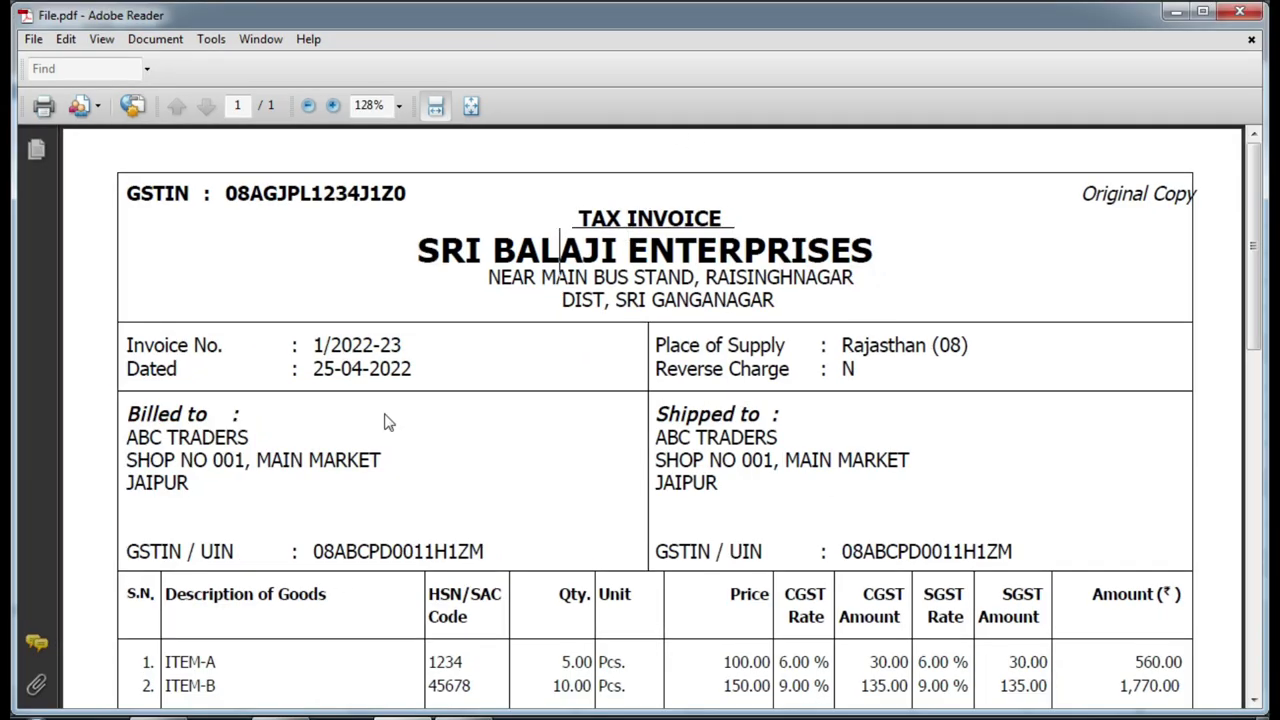
pyautogui.scroll(-2, 366, 422)
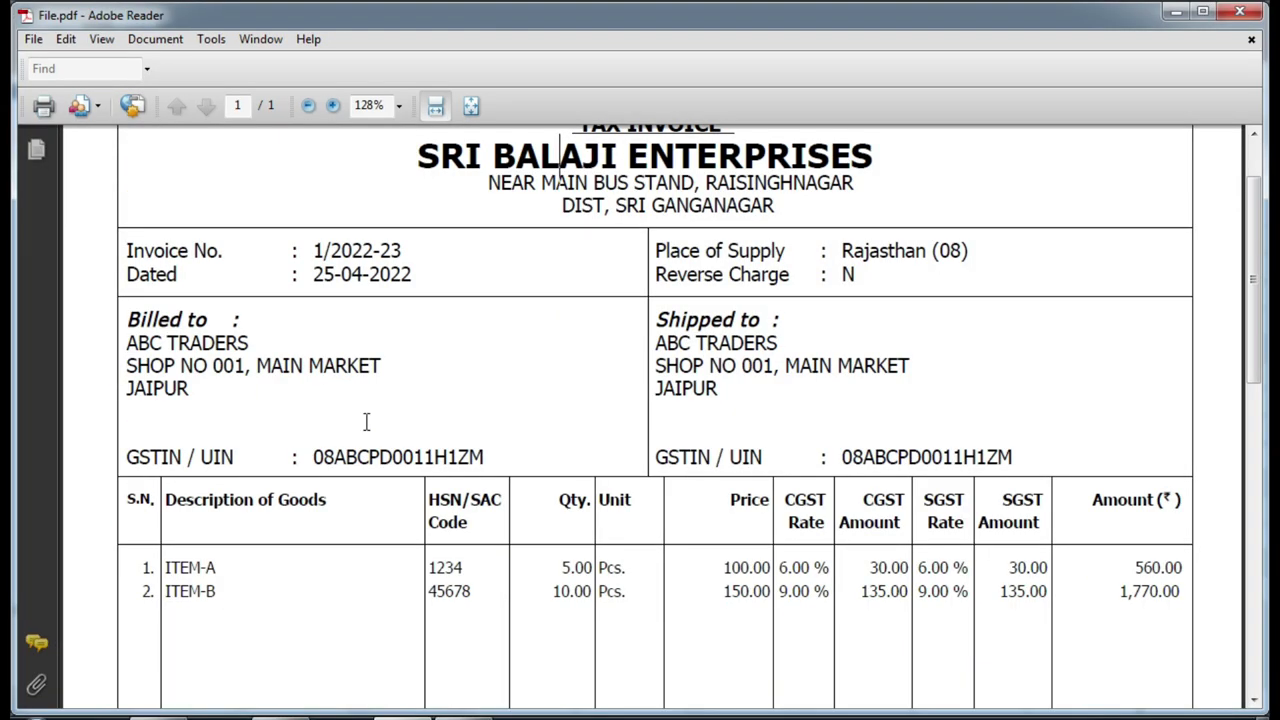
pyautogui.scroll(2, 366, 422)
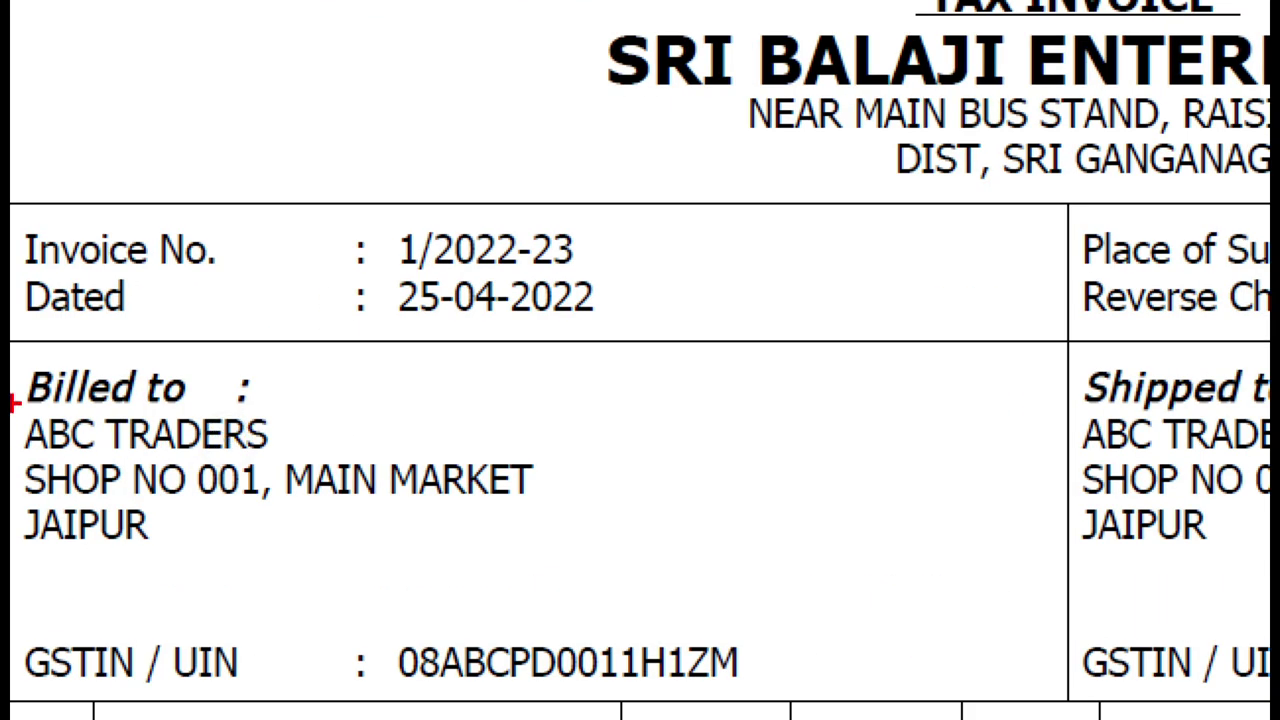
pyautogui.moveTo(12, 402)
pyautogui.mouseDown()
pyautogui.moveTo(194, 458)
pyautogui.moveTo(286, 462)
pyautogui.mouseUp()
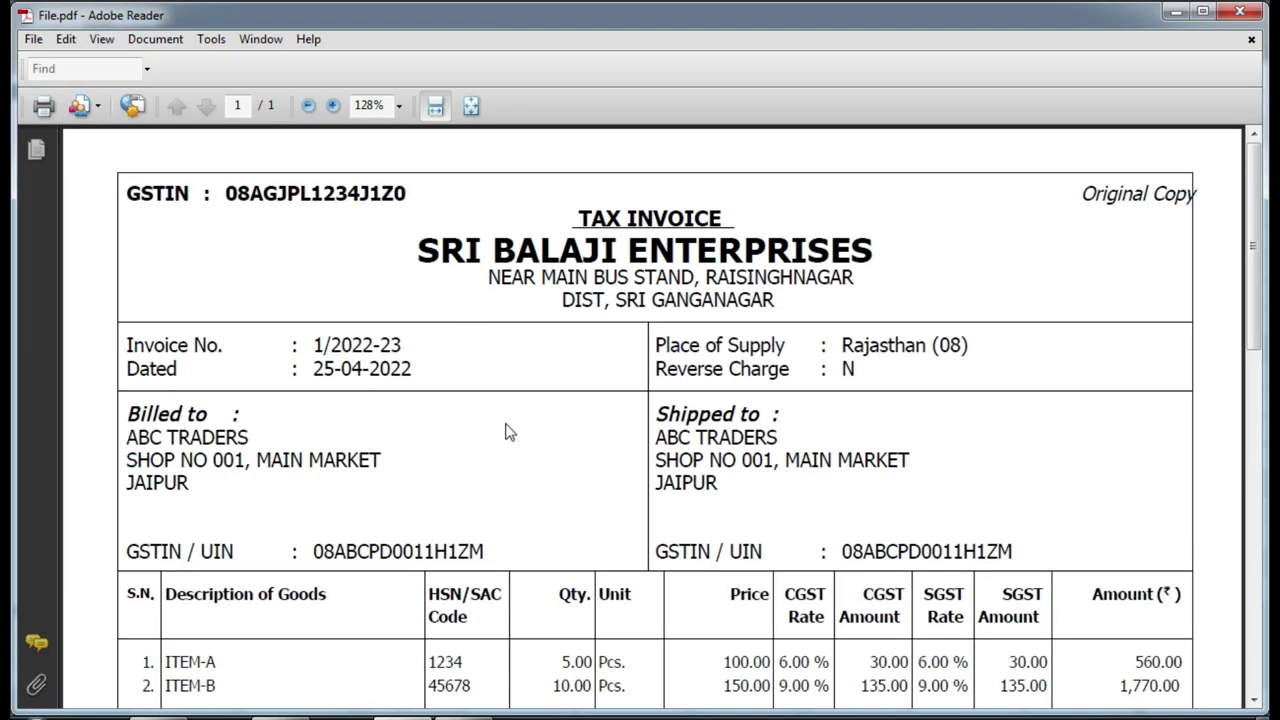
pyautogui.scroll(-2, 464, 470)
pyautogui.scroll(2, 464, 470)
# Switch to TallyPrime, leave the voucher entry screen and check which company is currently open.
pyautogui.click(297, 716)
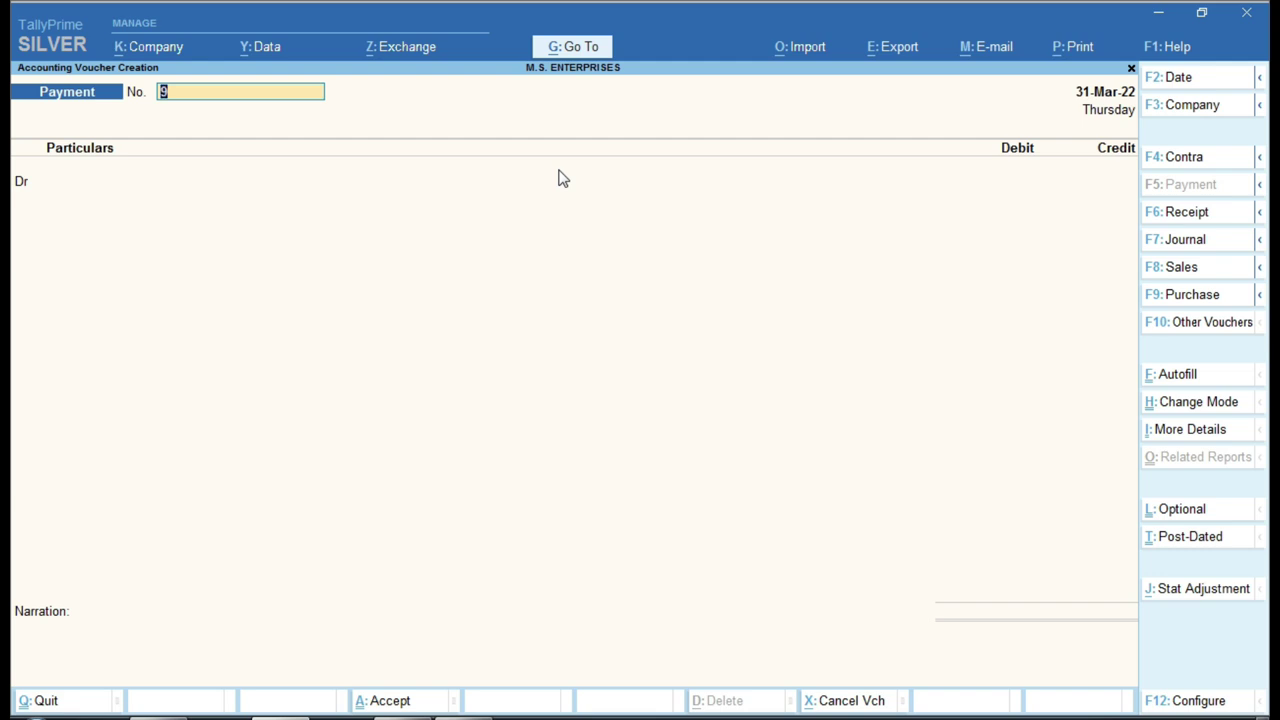
pyautogui.press('Escape')
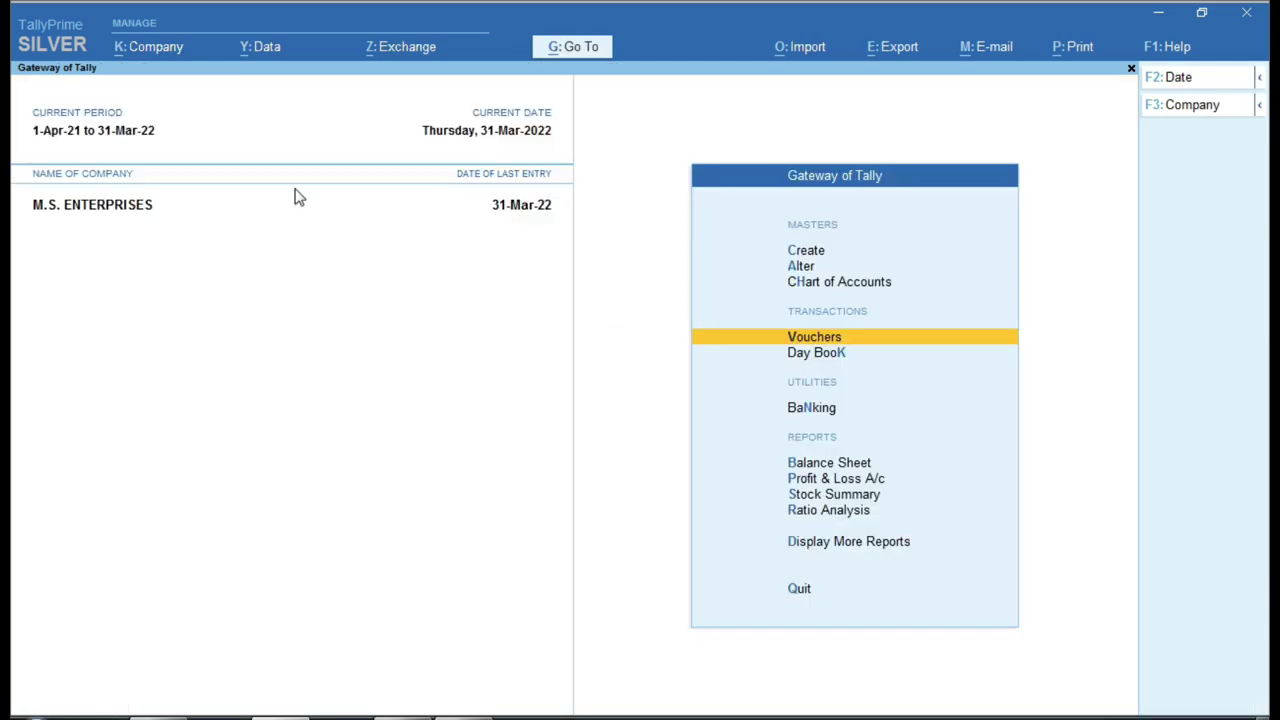
pyautogui.press('ctrl')
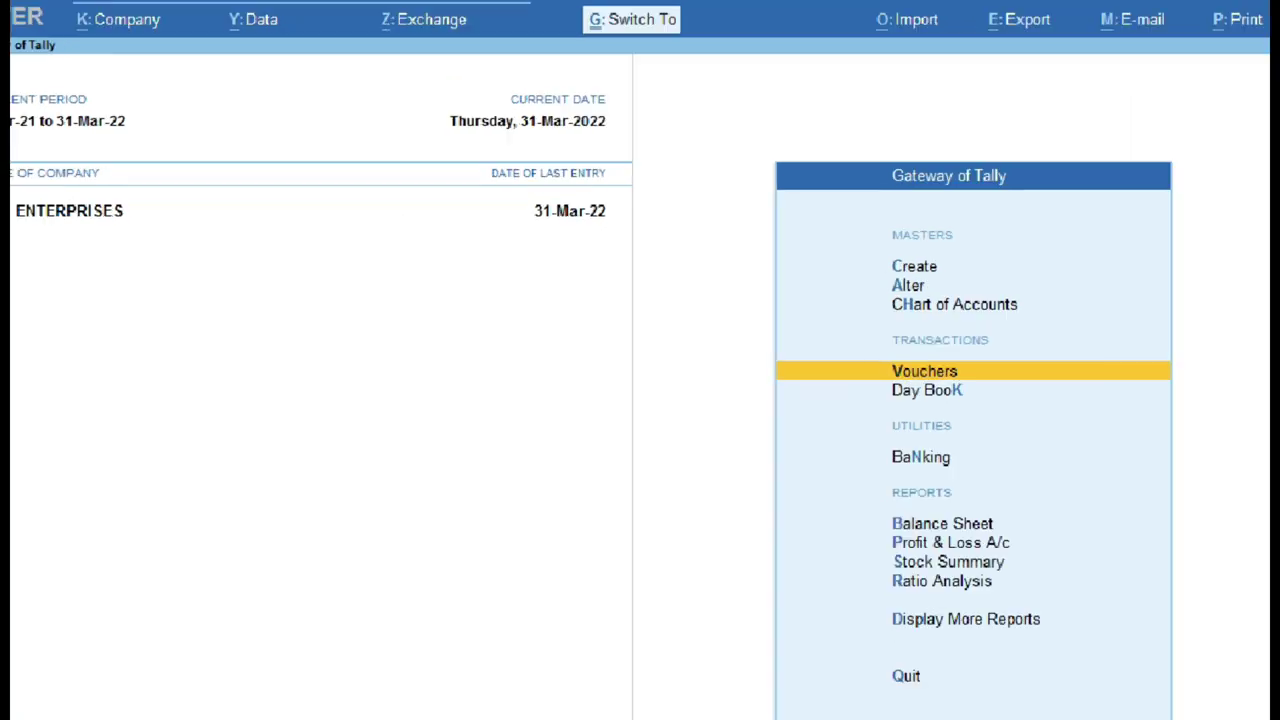
pyautogui.moveTo(29, 186)
pyautogui.mouseDown()
pyautogui.moveTo(226, 271)
pyautogui.moveTo(340, 258)
pyautogui.mouseUp()
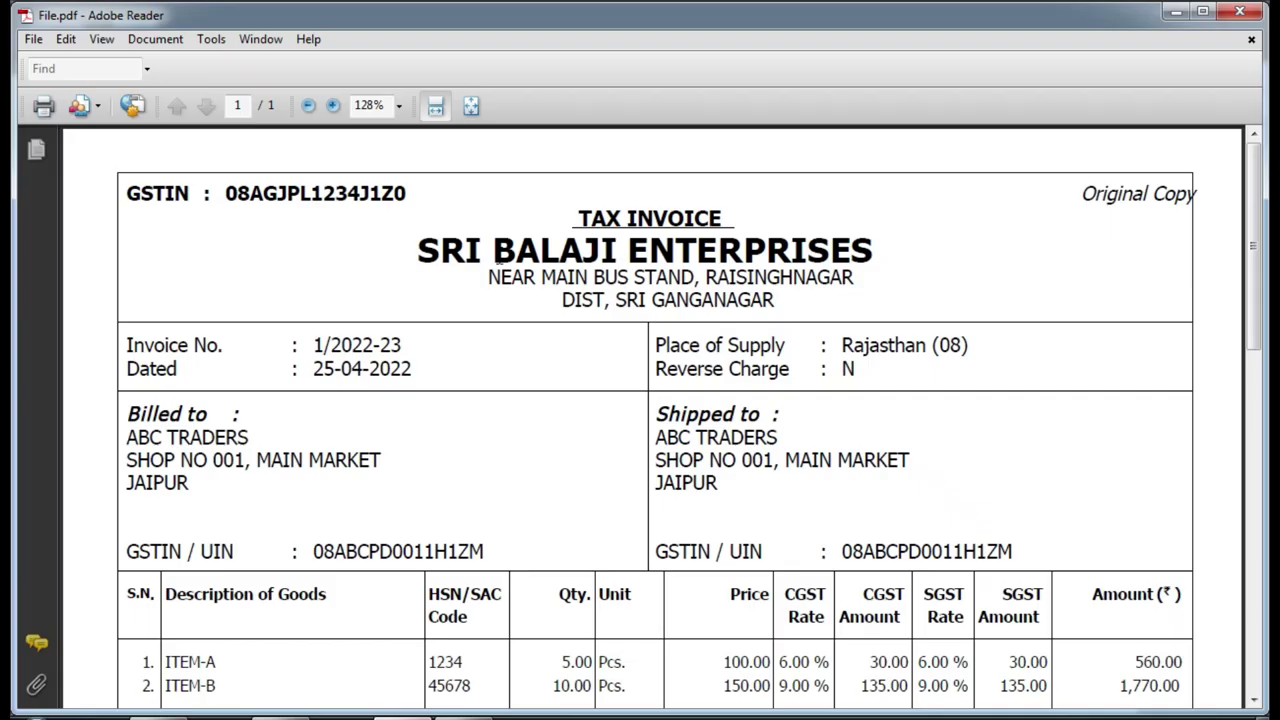
# Compare the seller and billed-to names on the invoice in Adobe Reader with the company open in TallyPrime.
pyautogui.click(493, 250)
pyautogui.click(192, 441)
pyautogui.click(258, 437)
pyautogui.press('Down')
pyautogui.moveTo(416, 248); pyautogui.dragTo(874, 262)
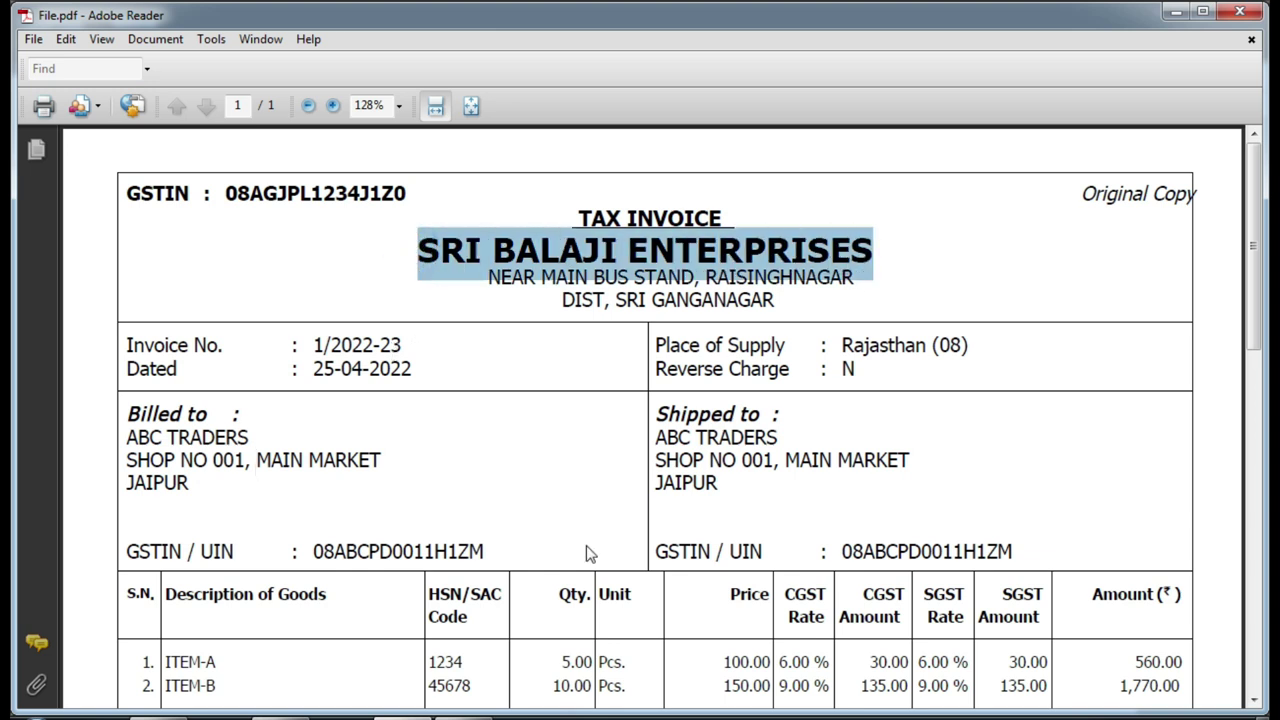
pyautogui.hotkey('alt', 'Tab')
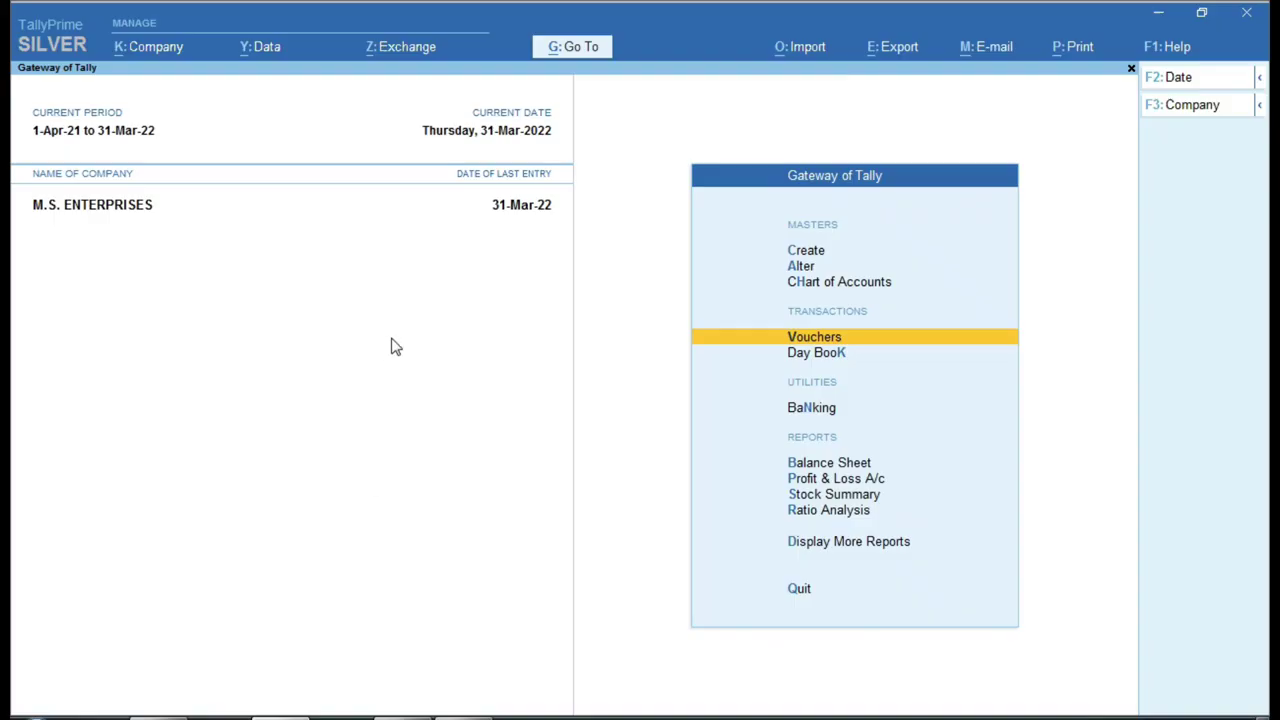
pyautogui.click(389, 716)
pyautogui.click(468, 256)
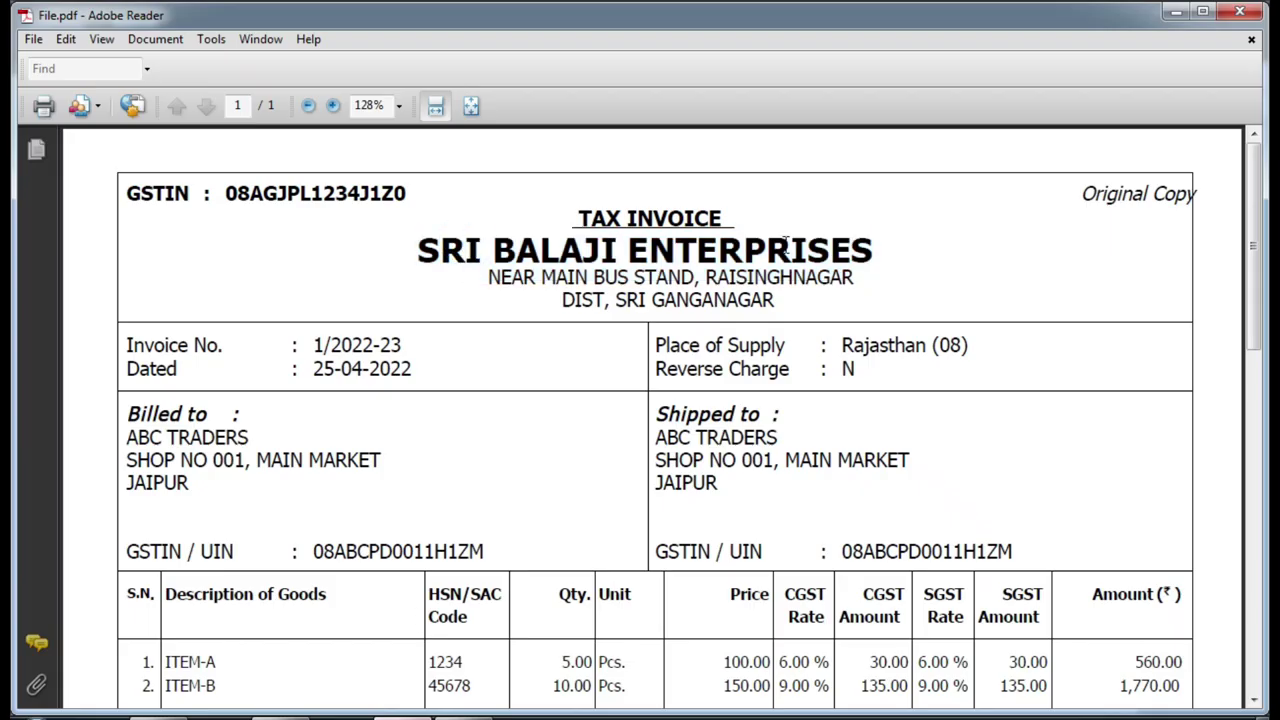
pyautogui.click(215, 437)
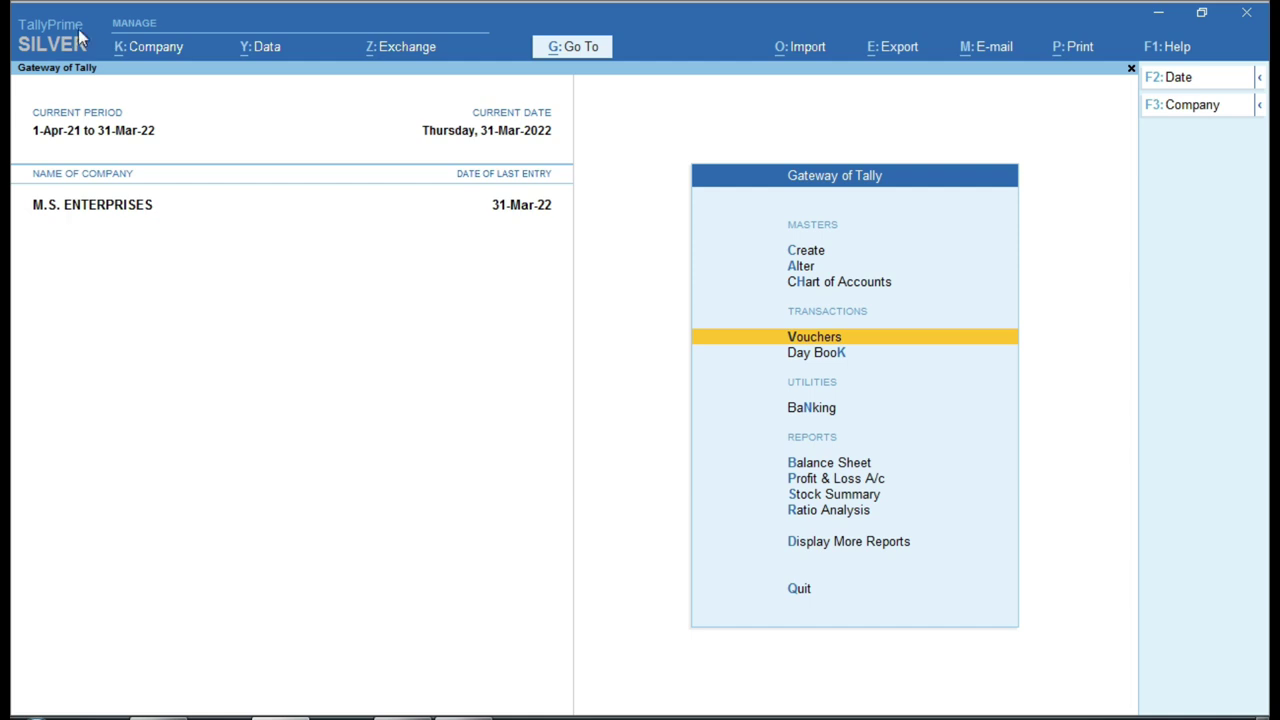
# Start a new company in TallyPrime, using SRI BALAJI ENTERPRISES copied from the Adobe Reader invoice as company name and mailing name.
pyautogui.click(165, 58)
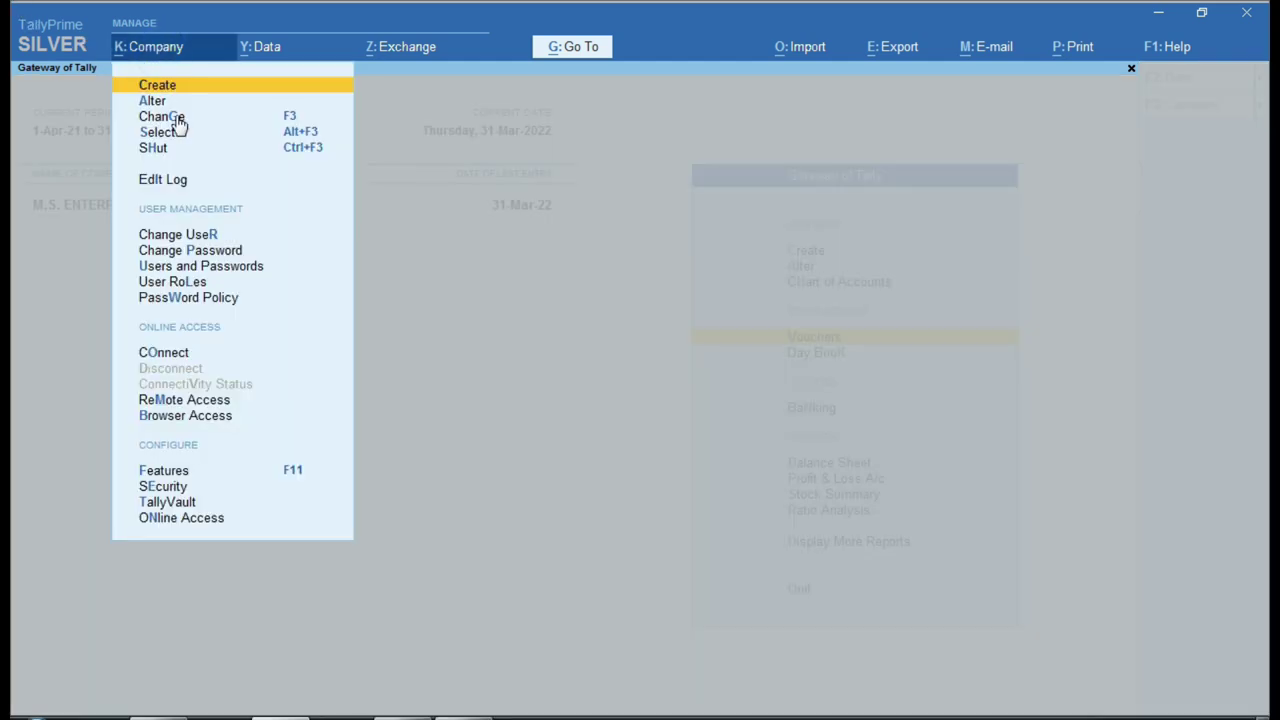
pyautogui.click(168, 92)
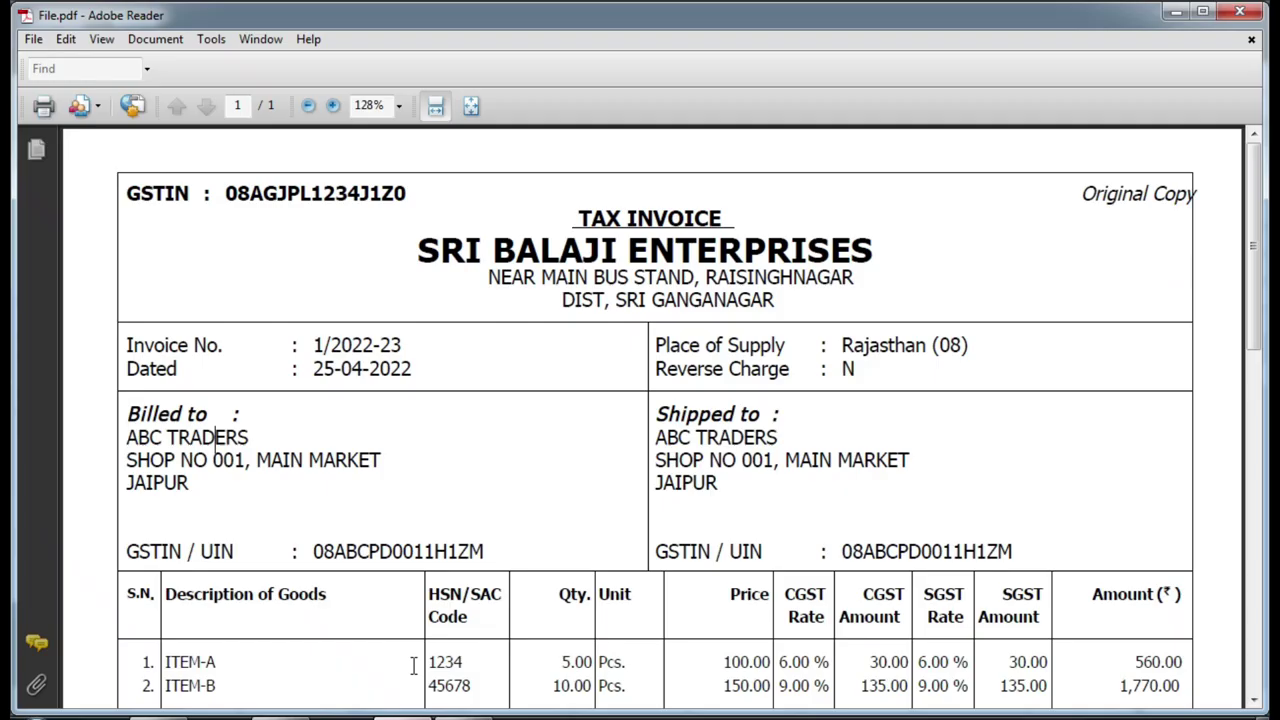
pyautogui.moveTo(416, 250); pyautogui.dragTo(800, 262)
pyautogui.hotkey('ctrl', 'c')
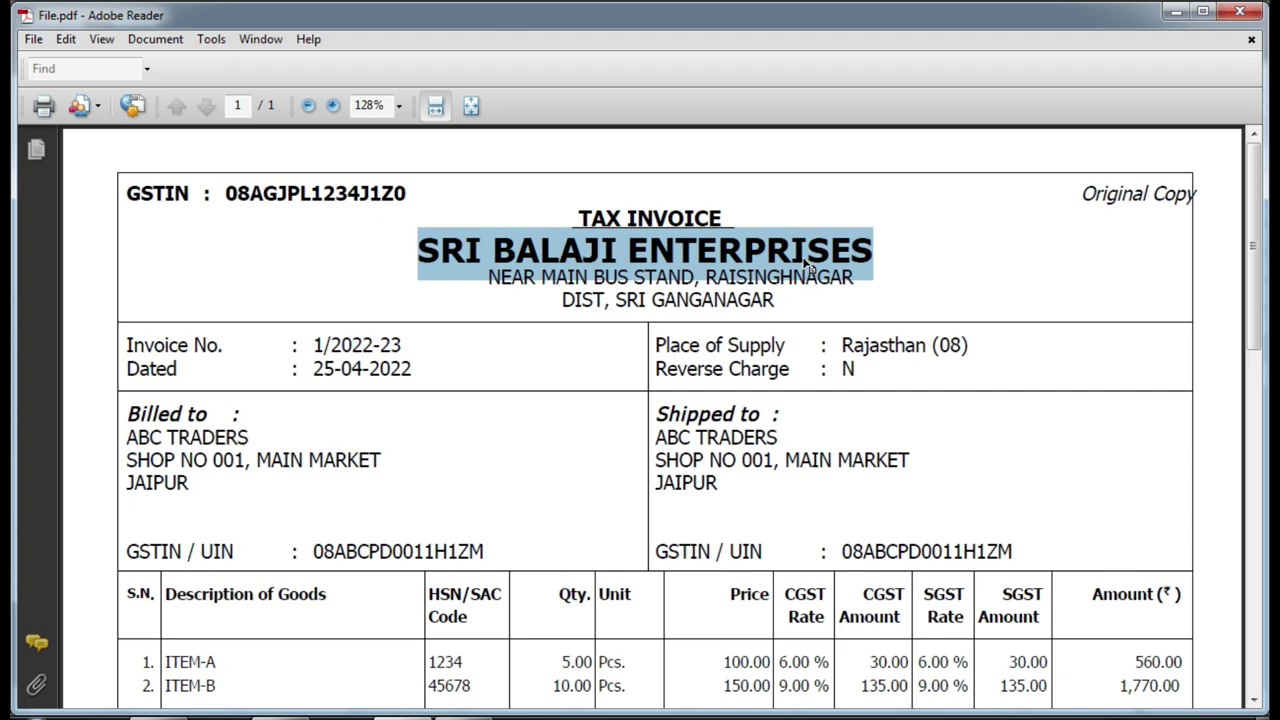
pyautogui.hotkey('alt', 'Tab')
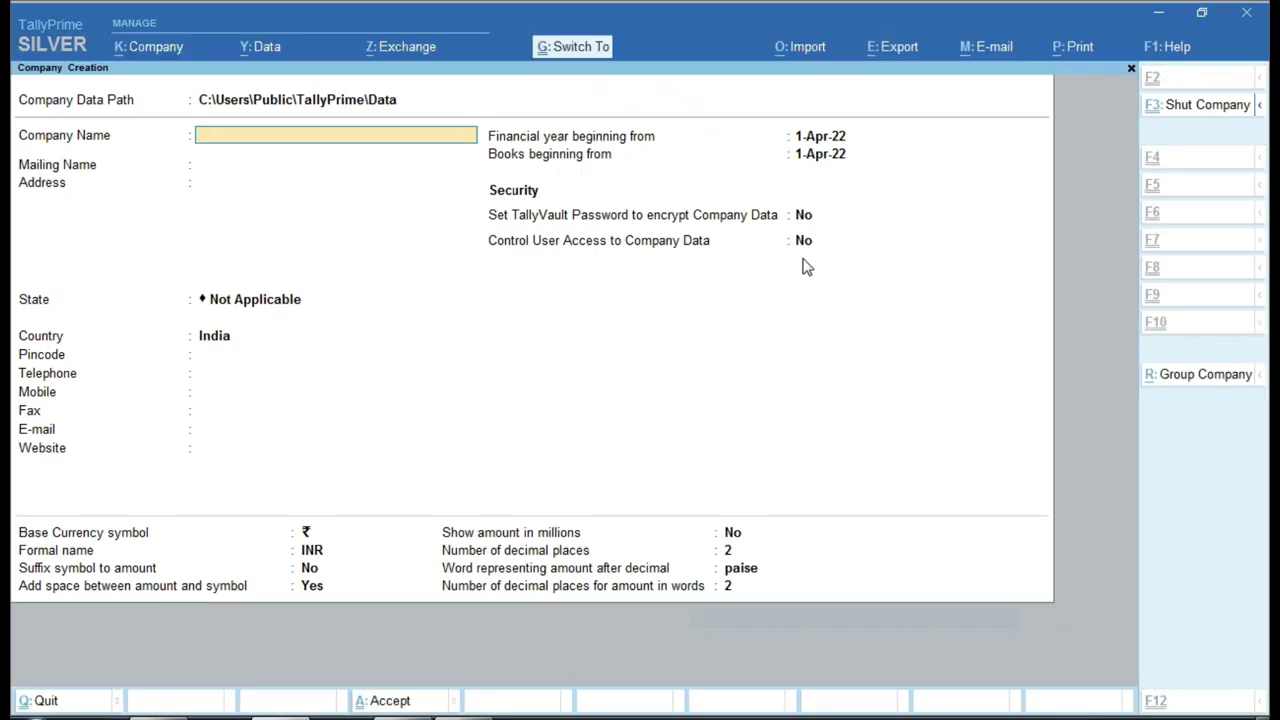
pyautogui.hotkey('ctrl', 'v')
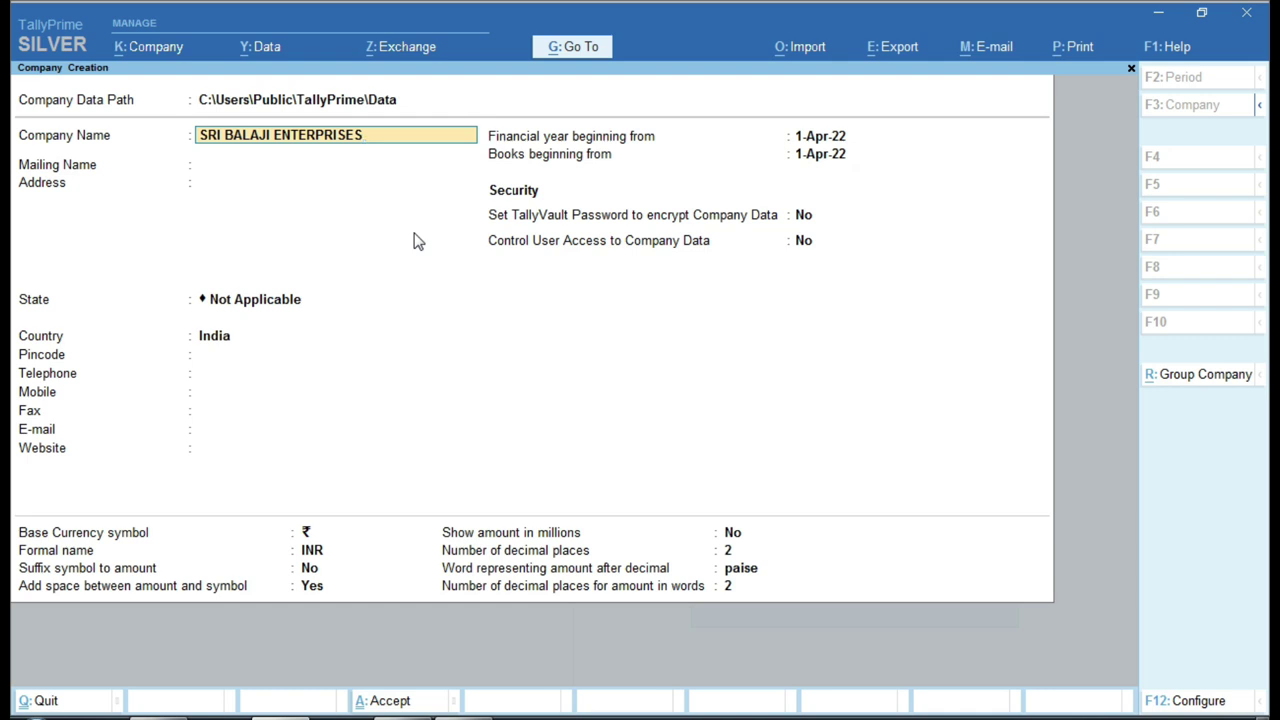
pyautogui.press('Return')
pyautogui.press('Return')
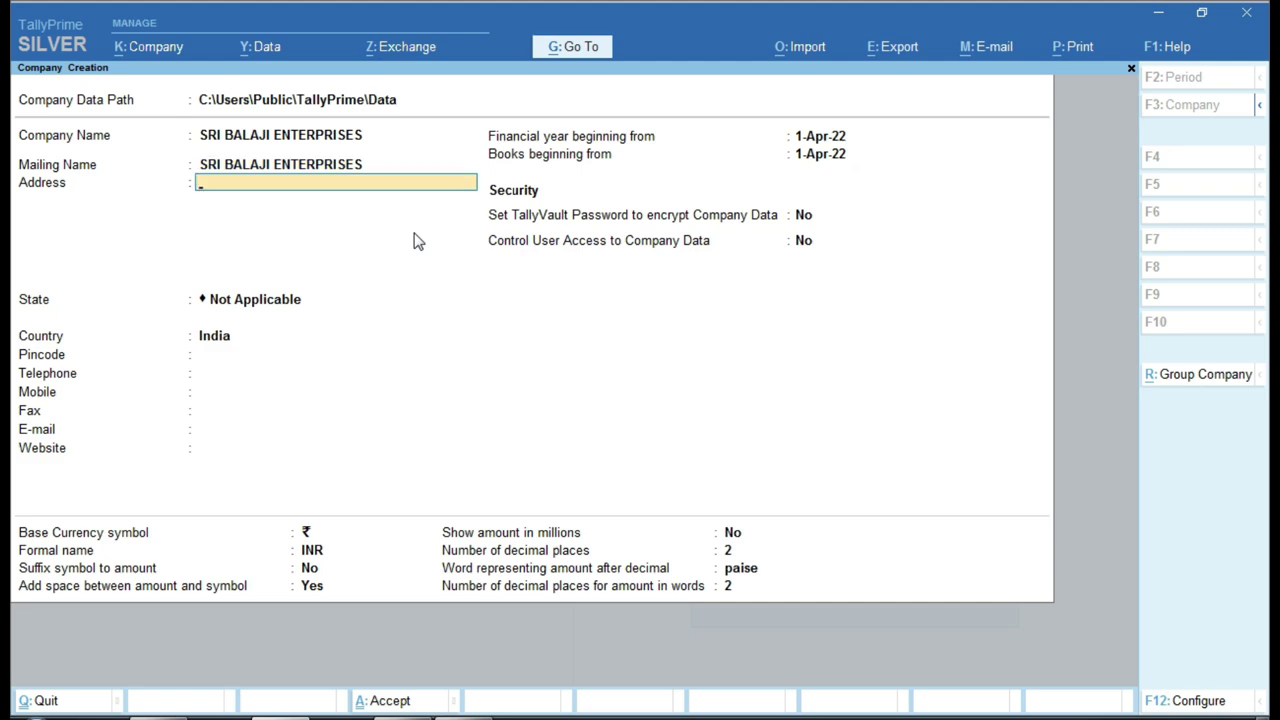
# Copy the seller's first address line from the invoice in Adobe Reader into the new company's address in TallyPrime.
pyautogui.hotkey('alt', 'Tab')
pyautogui.click(491, 306)
pyautogui.moveTo(490, 278); pyautogui.dragTo(786, 297)
pyautogui.click(786, 297)
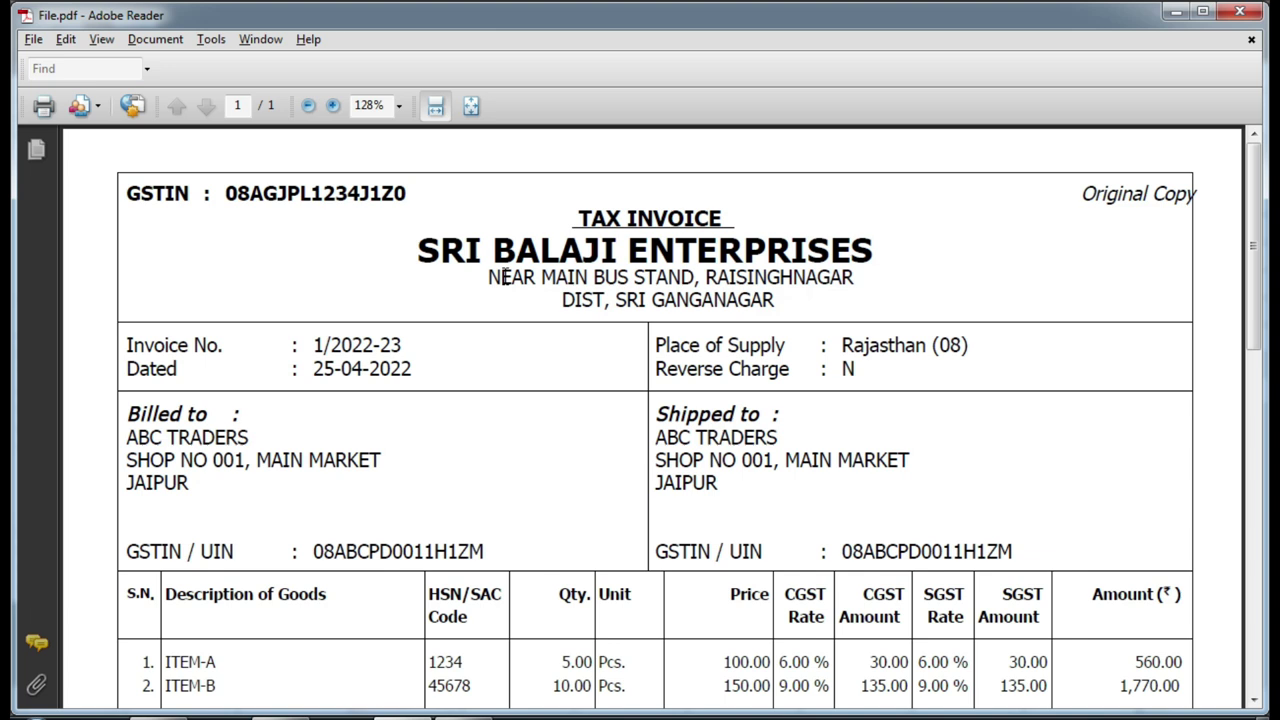
pyautogui.moveTo(493, 246); pyautogui.dragTo(777, 300)
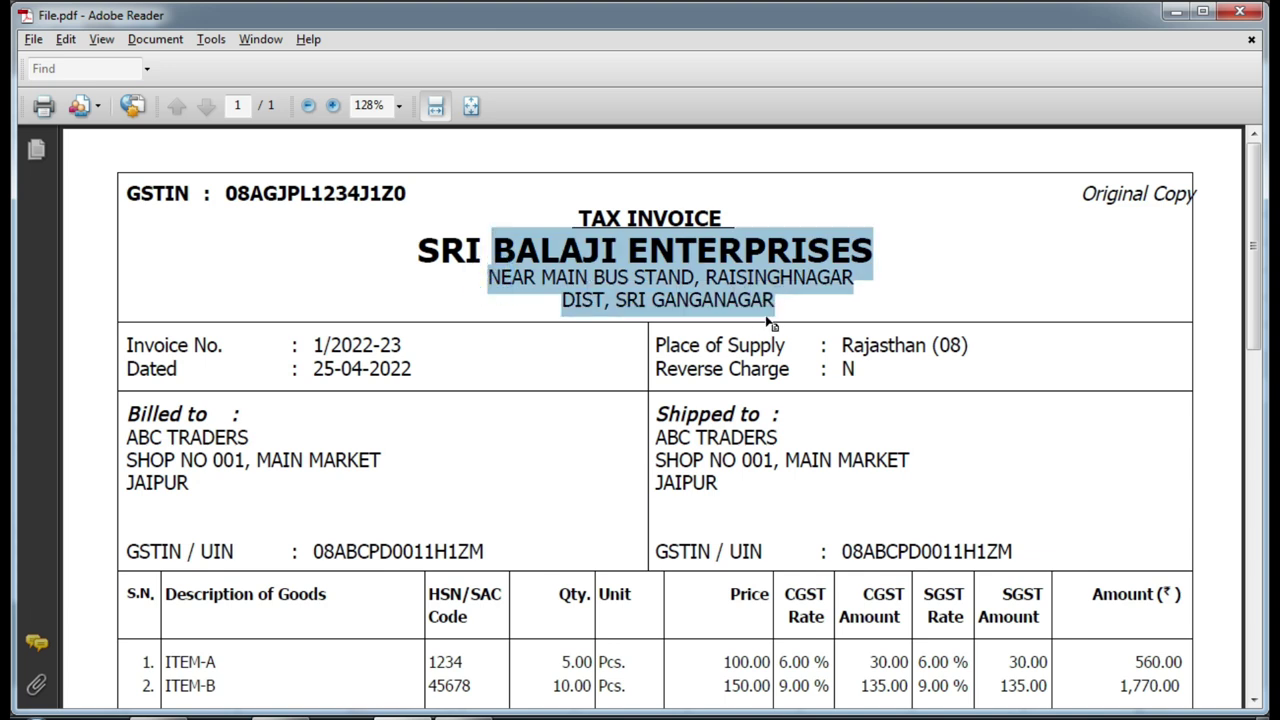
pyautogui.click(752, 314)
pyautogui.moveTo(488, 277); pyautogui.dragTo(796, 285)
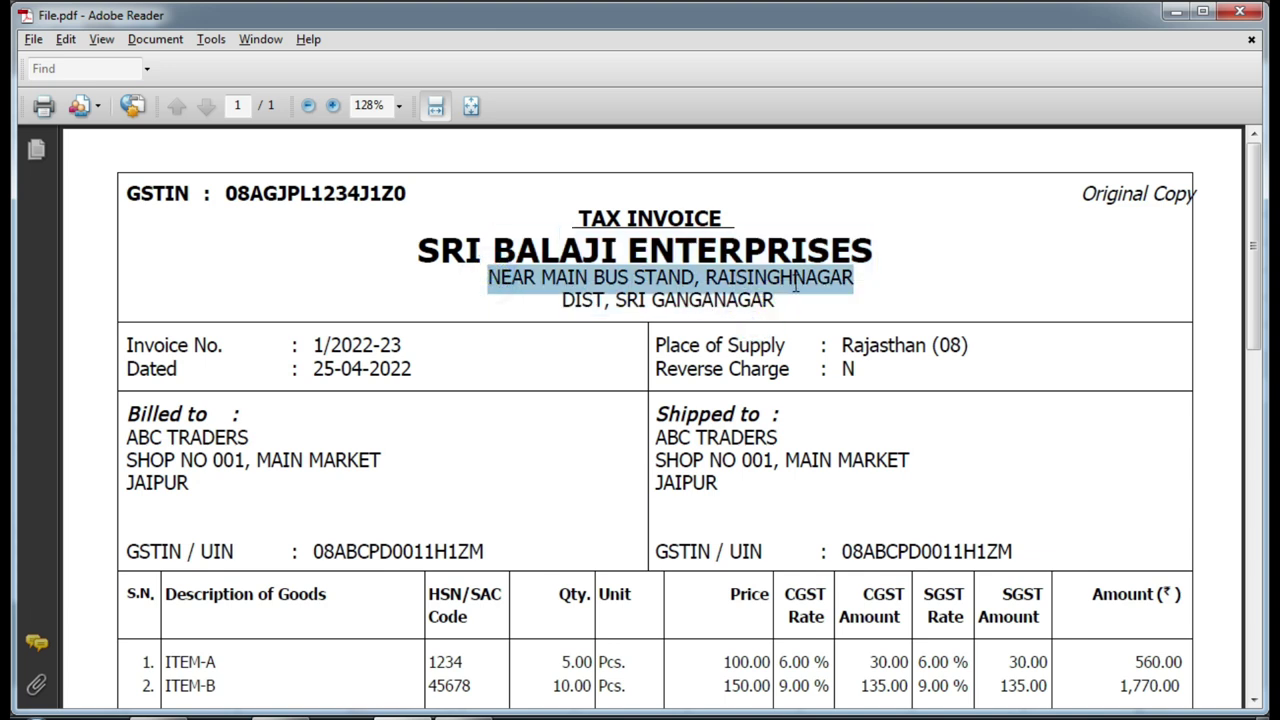
pyautogui.hotkey('ctrl', 'c')
pyautogui.hotkey('alt', 'Tab')
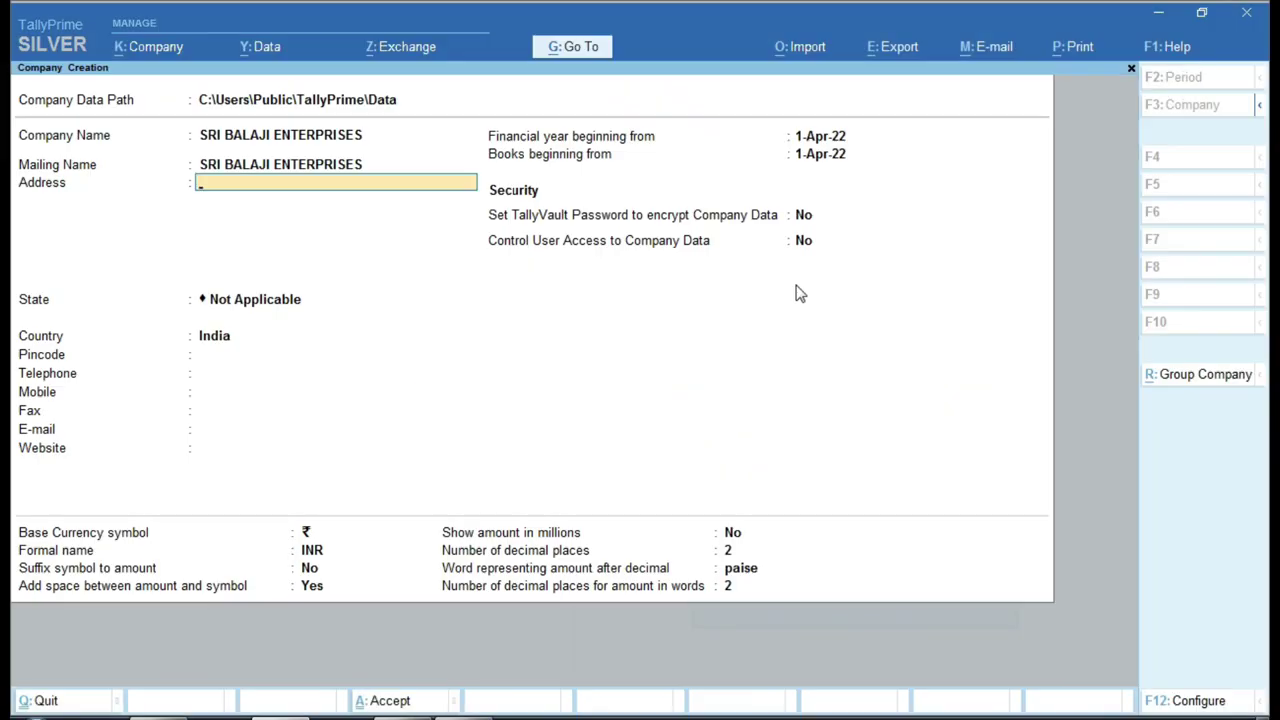
pyautogui.hotkey('ctrl', 'alt', 'v')
pyautogui.press('Return')
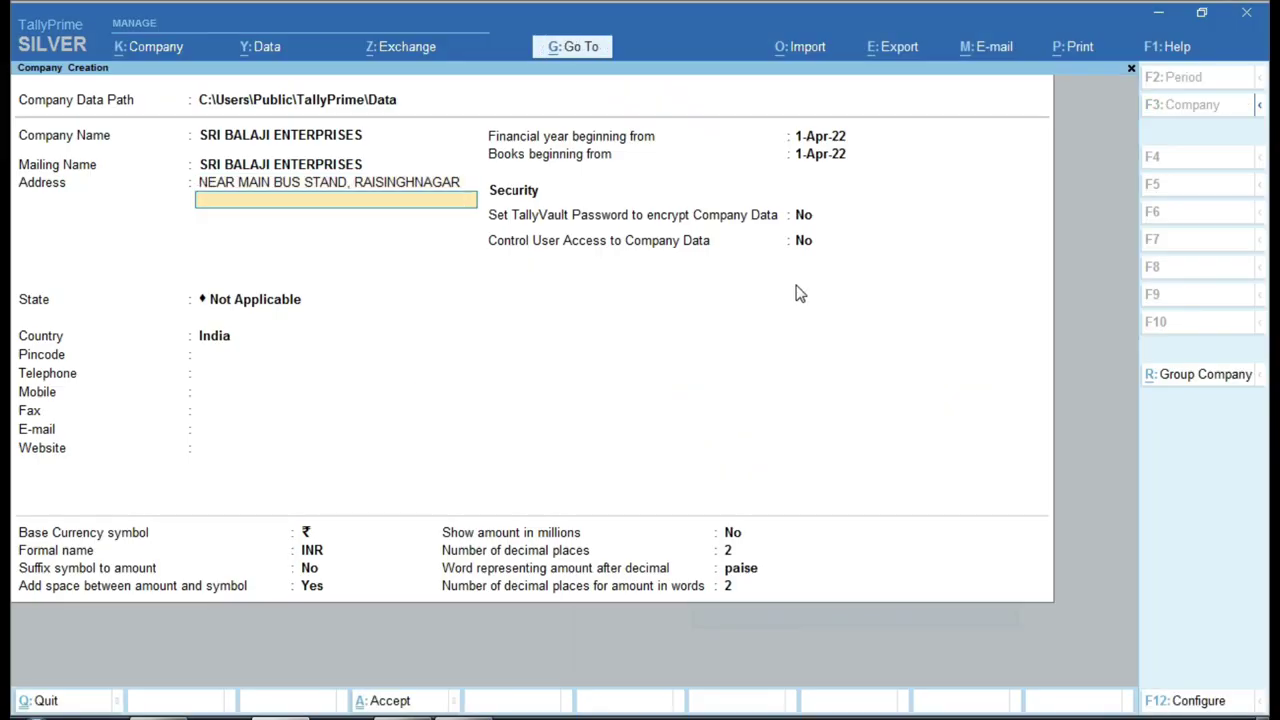
# Add the seller's second address line, copied from the Adobe Reader invoice, as the company's second address line in TallyPrime.
pyautogui.hotkey('alt', 'Tab')
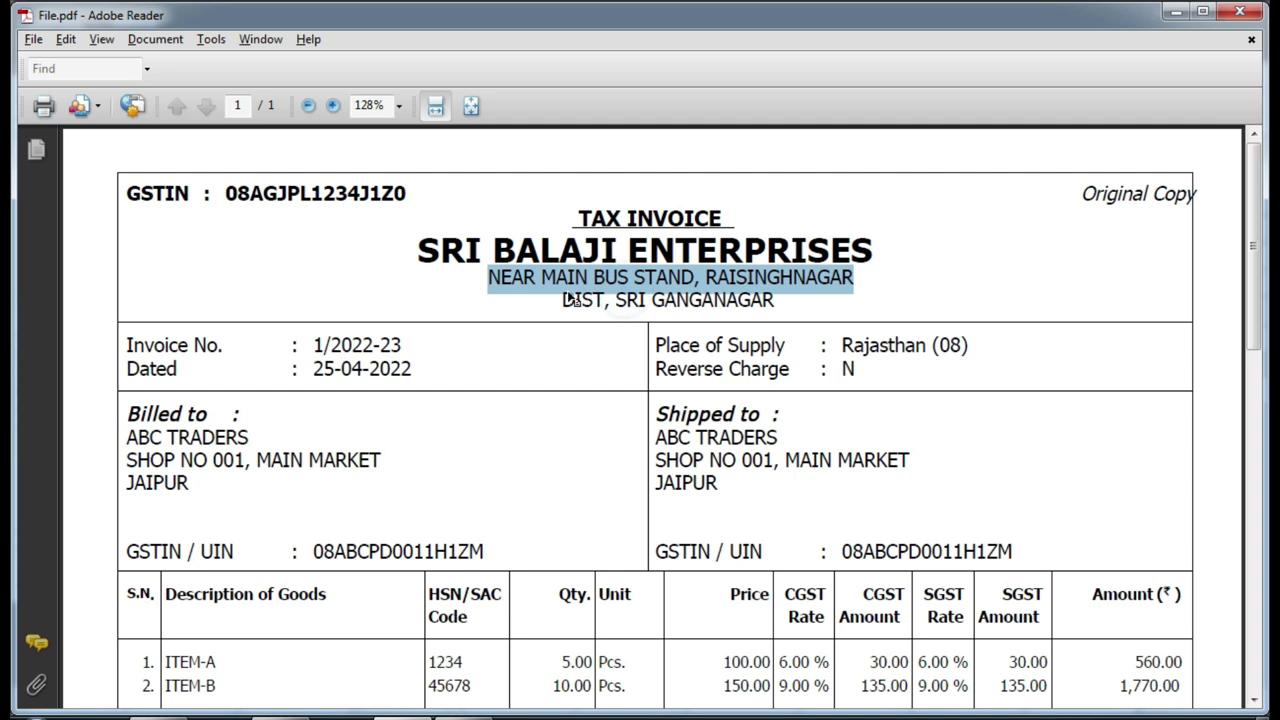
pyautogui.click(566, 298)
pyautogui.moveTo(566, 298); pyautogui.dragTo(771, 312)
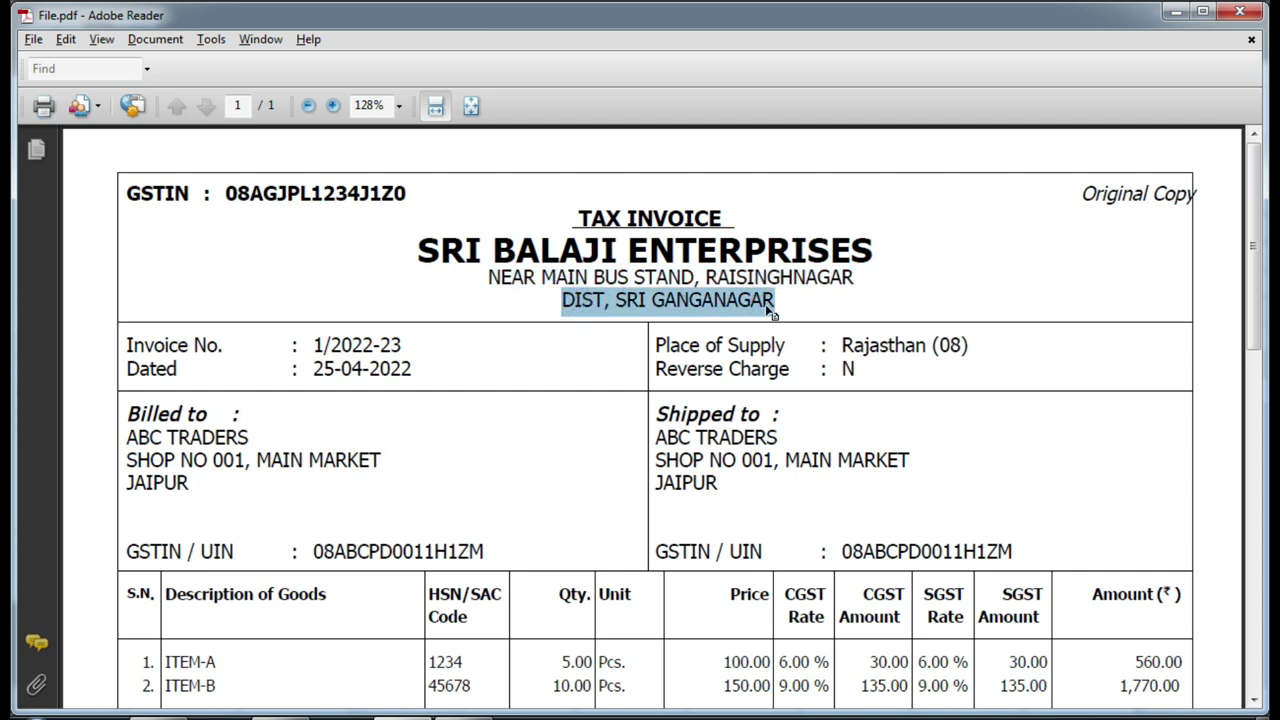
pyautogui.hotkey('ctrl', 'c')
pyautogui.hotkey('alt', 'Tab')
pyautogui.hotkey('ctrl', 'alt', 'v')
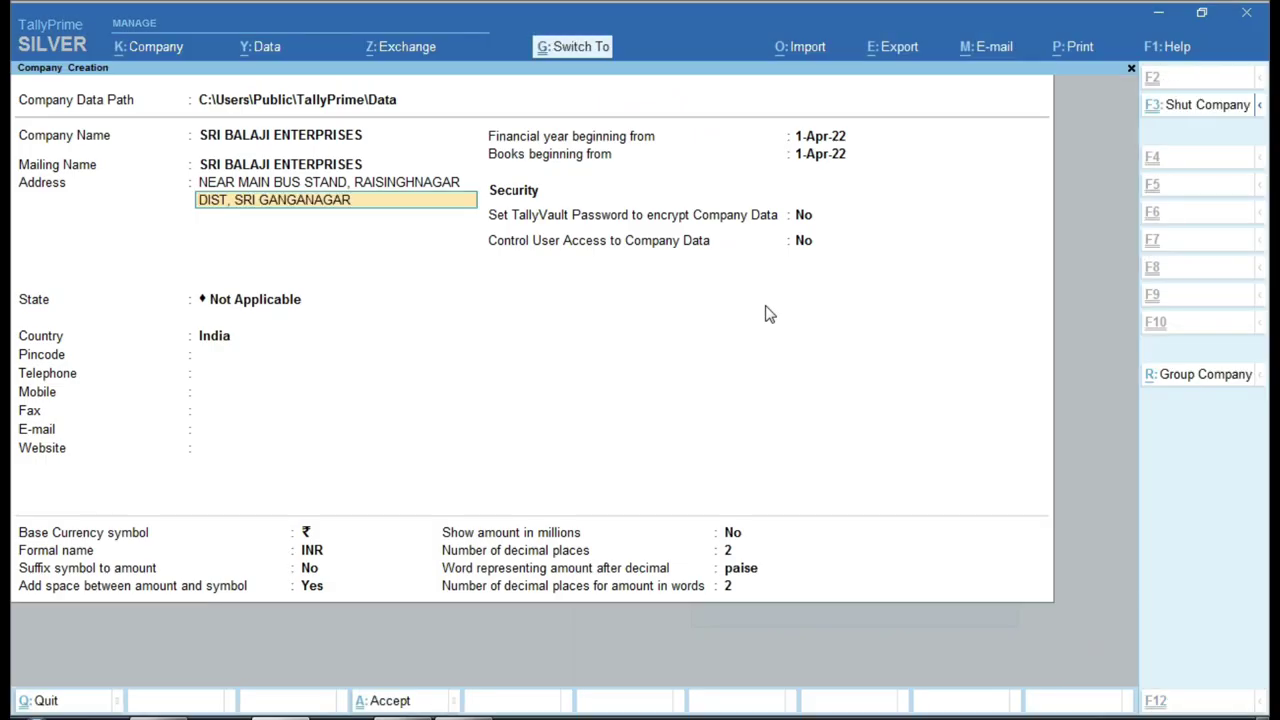
# Set the company's state to Rajasthan and switch to Adobe Reader to check the seller header on the invoice.
pyautogui.press('Return')
pyautogui.press('Return')
pyautogui.write('r')
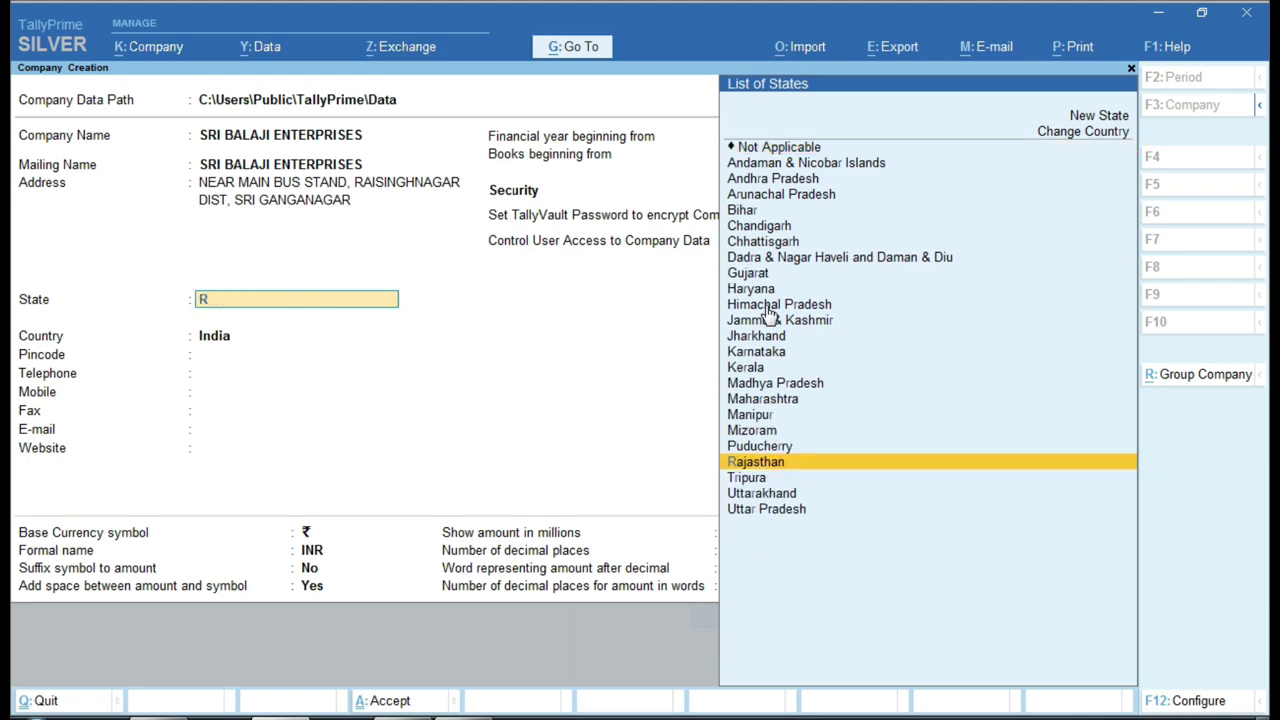
pyautogui.press('Return')
pyautogui.hotkey('alt', 'Tab')
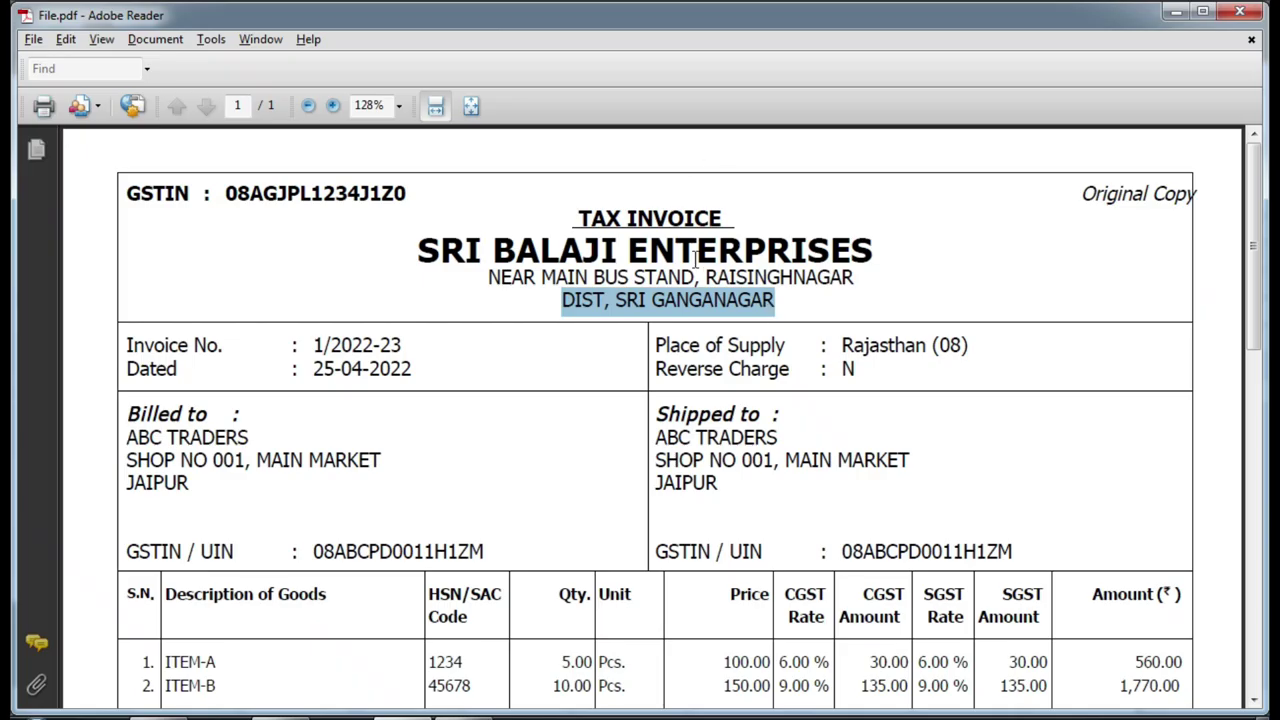
pyautogui.click(696, 277)
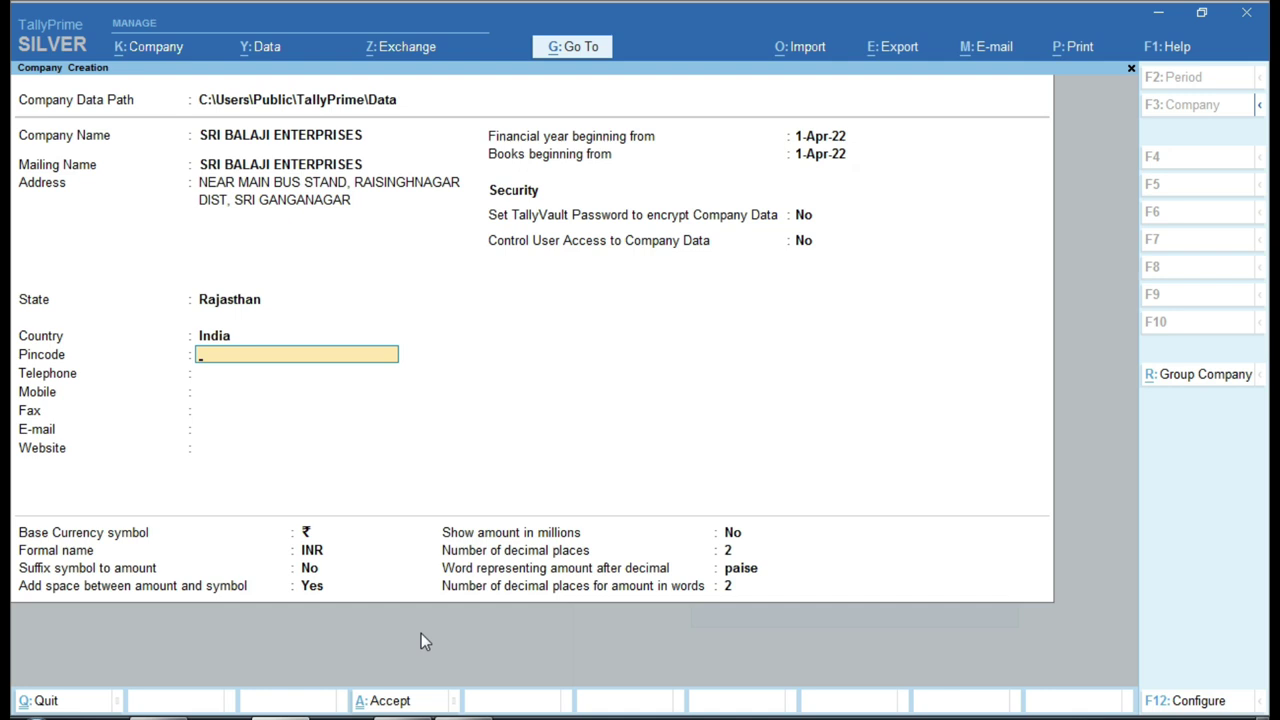
# In TallyPrime, leave the pincode and contact details empty and keep 1-Apr-22 as both start dates, with the default security and currency settings.
pyautogui.press('Return')
pyautogui.press('Return')
pyautogui.press('Return')
pyautogui.press('Return')
pyautogui.press('Return')
pyautogui.press('Return')
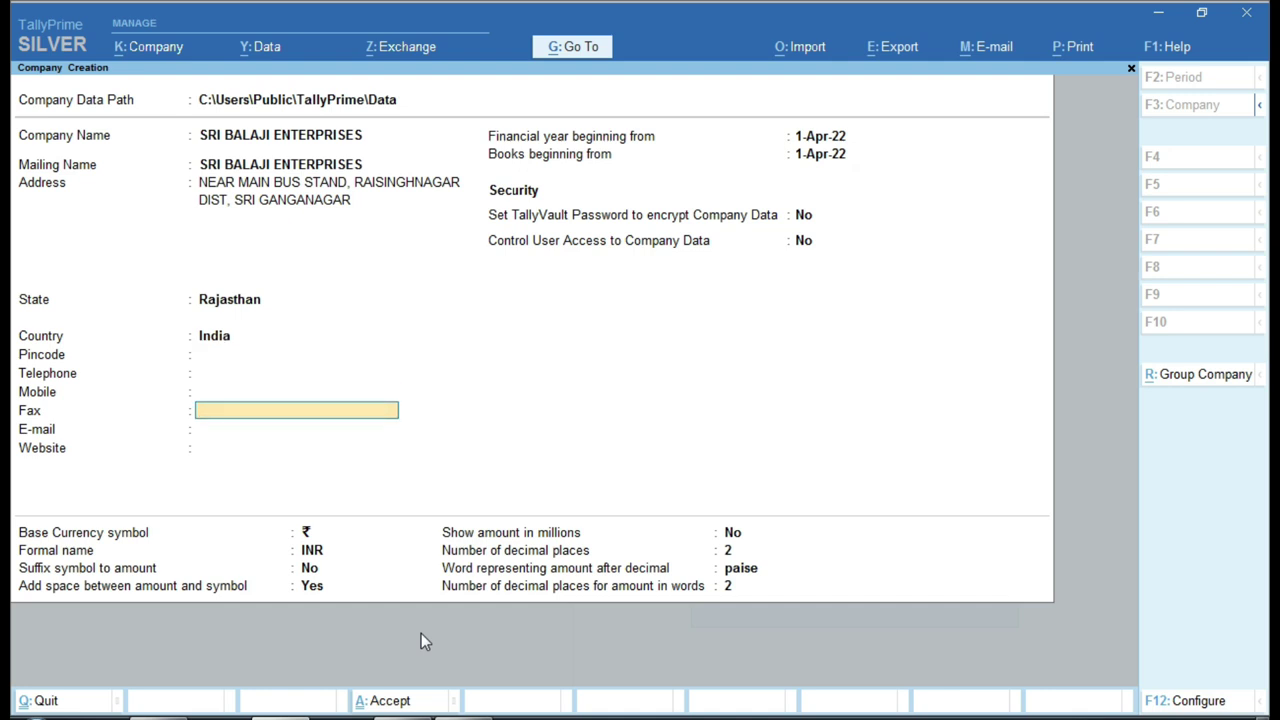
pyautogui.press('Return')
pyautogui.press('Return')
pyautogui.press('Return')
pyautogui.press('Return')
pyautogui.press('Return')
pyautogui.press('Return')
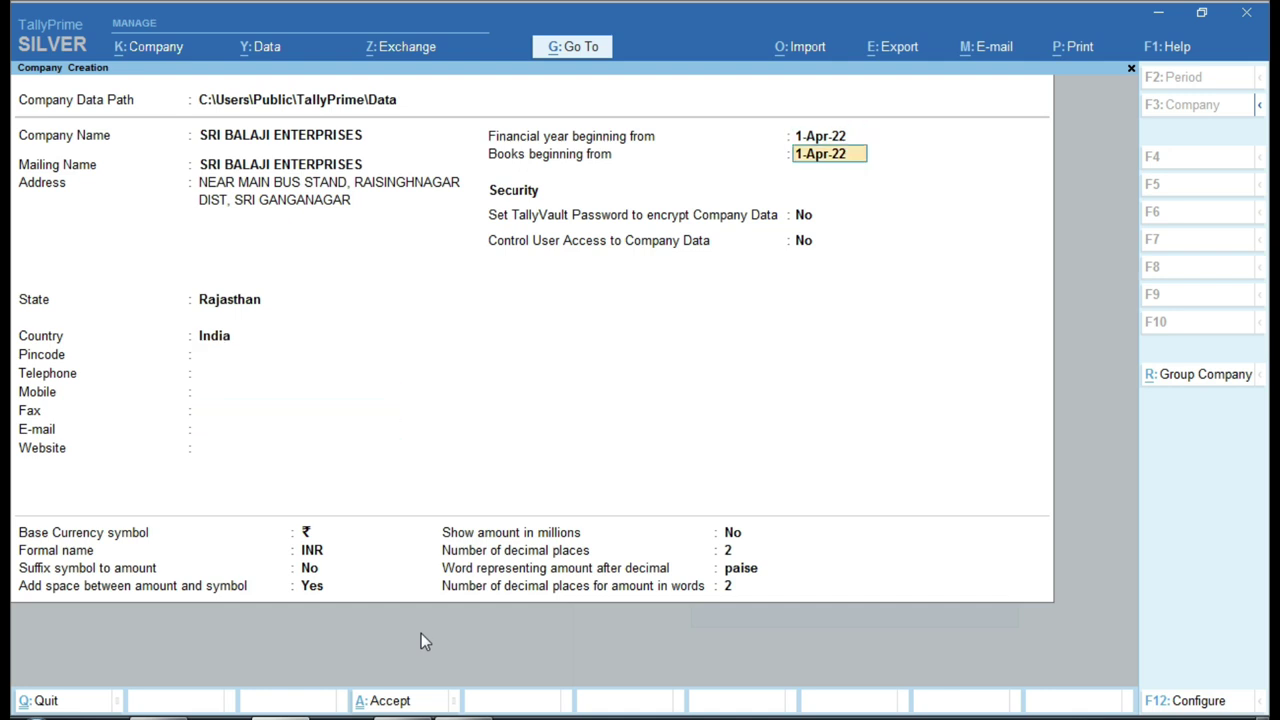
pyautogui.press('Return')
pyautogui.press('Return')
pyautogui.press('Return')
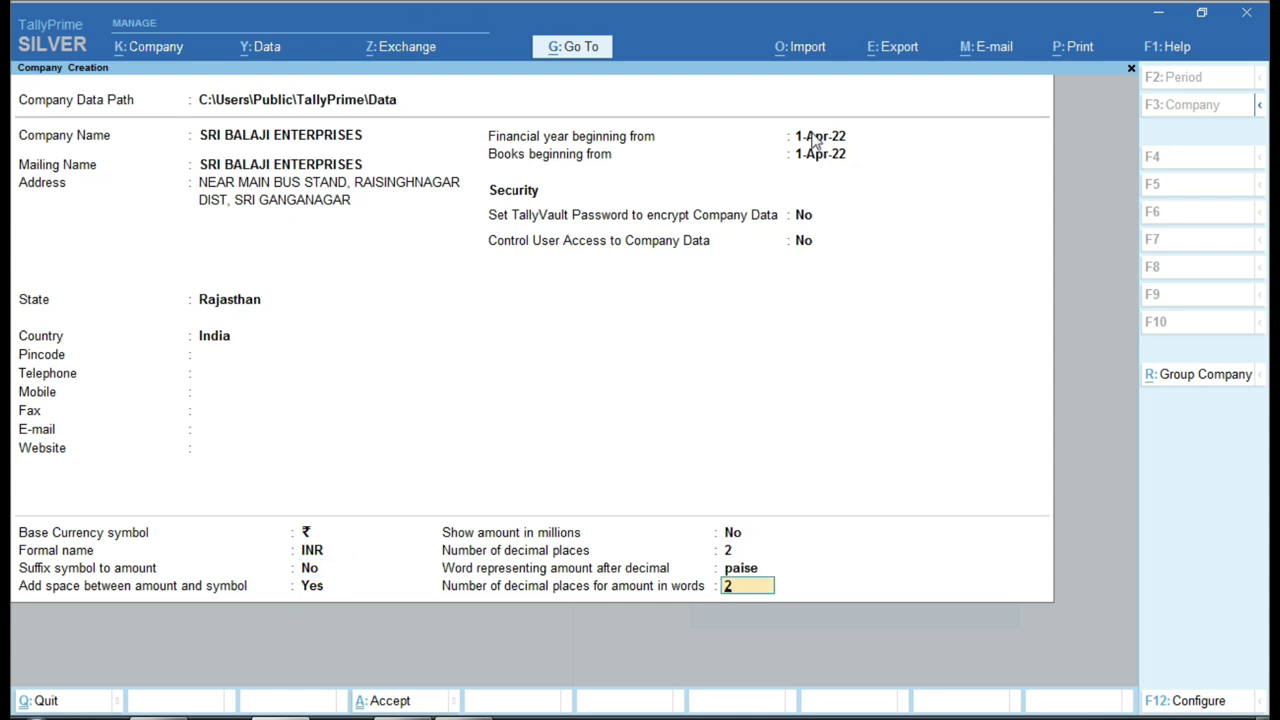
# Check the invoice number and date in Adobe Reader against the financial year set for the company in TallyPrime.
pyautogui.press('ctrl')
pyautogui.moveTo(737, 109)
pyautogui.mouseDown()
pyautogui.moveTo(886, 177)
pyautogui.moveTo(920, 160)
pyautogui.mouseUp()
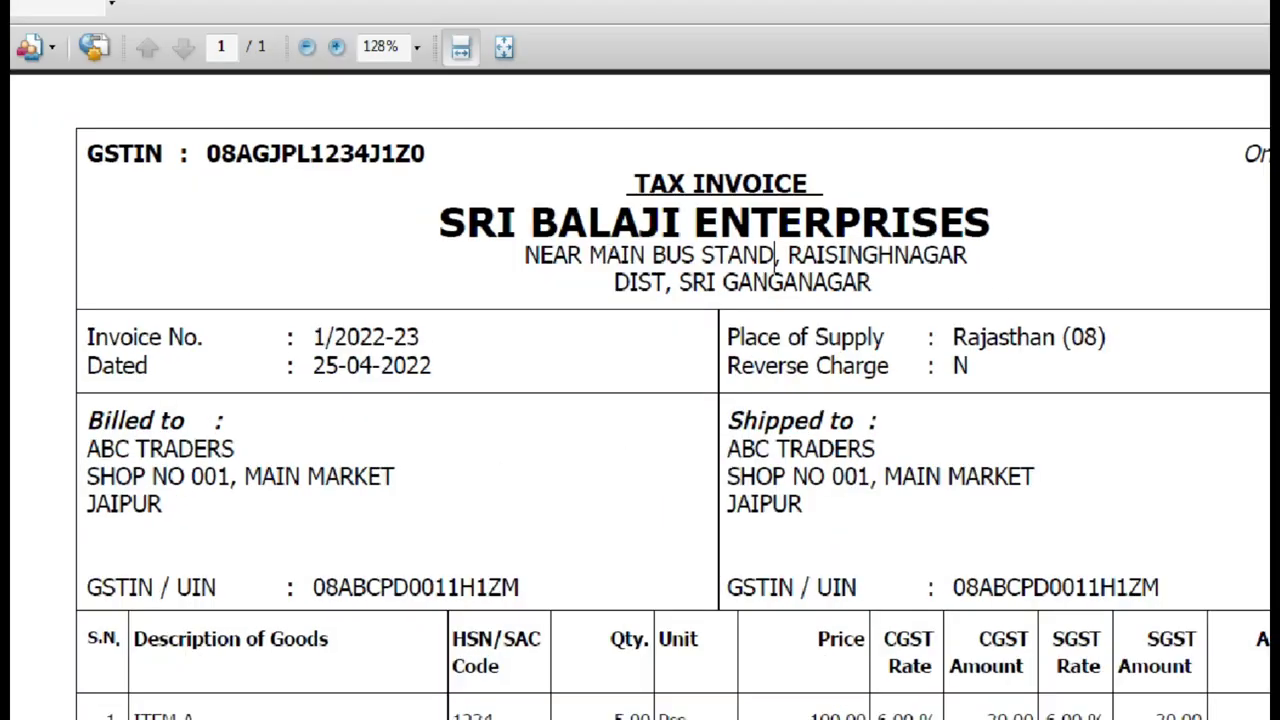
pyautogui.click(316, 384)
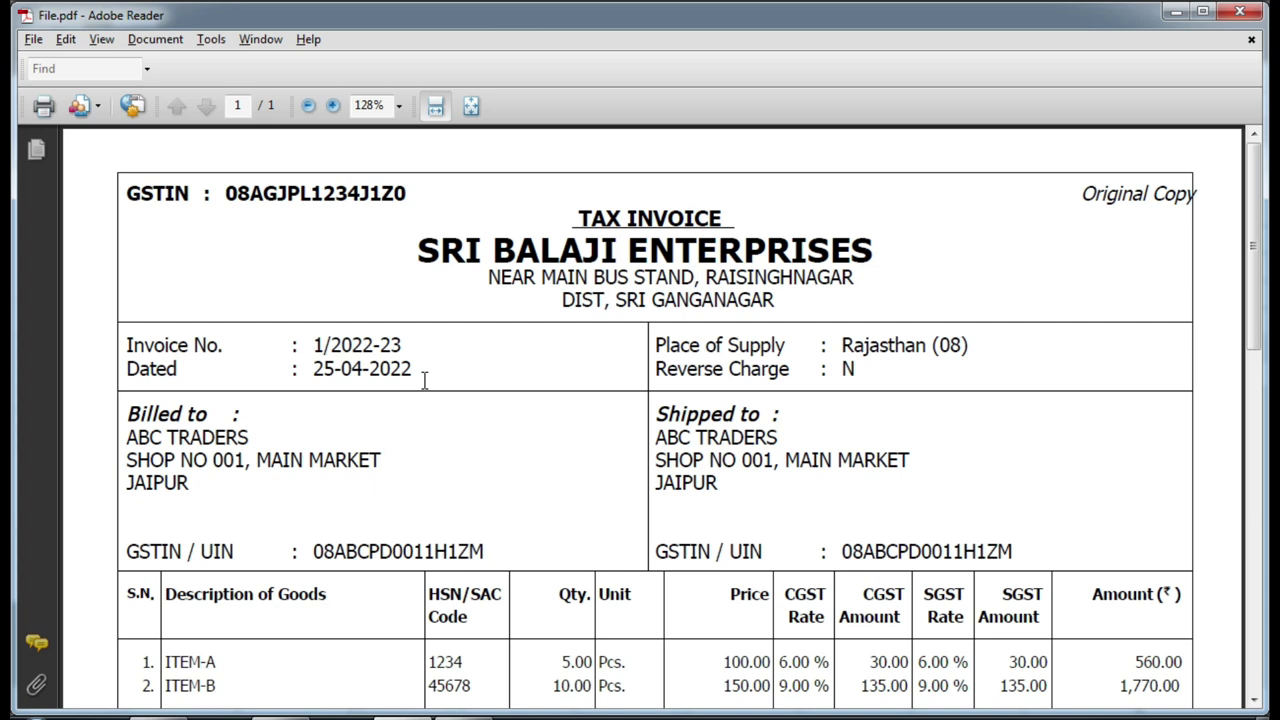
pyautogui.click(359, 707)
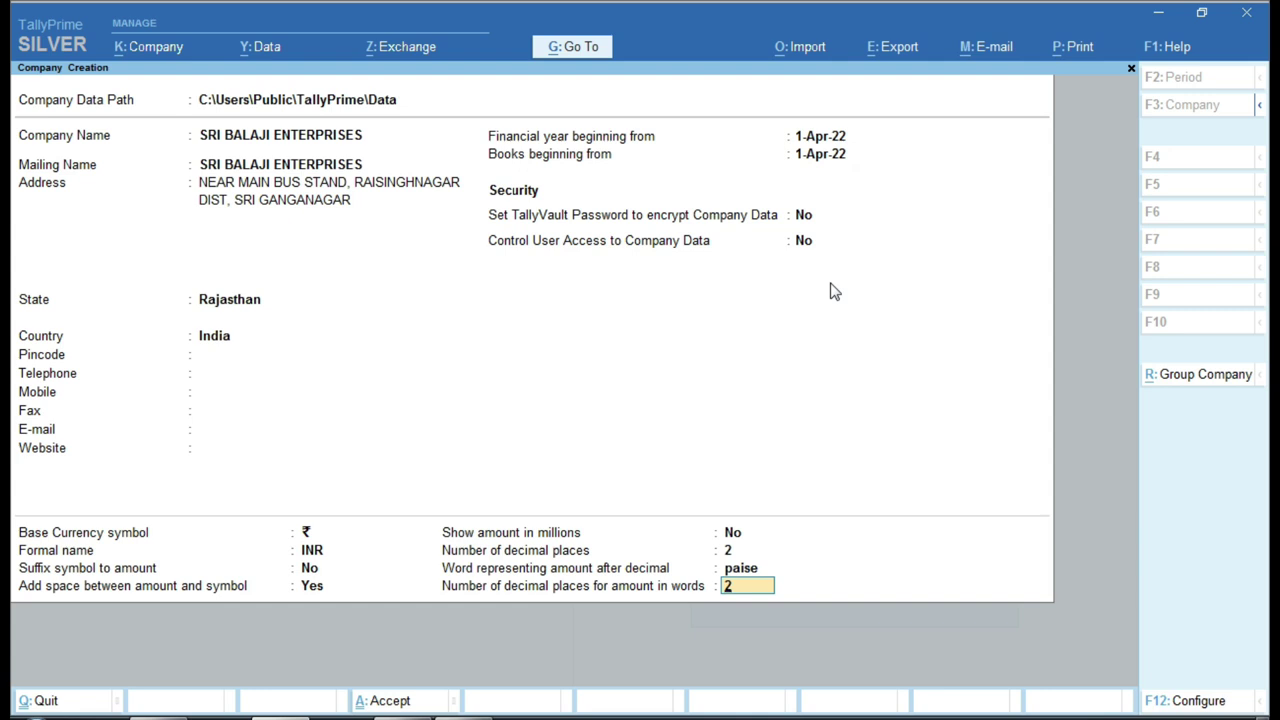
# Save the new company and accept its default accounting, inventory and taxation features.
pyautogui.press('Return')
pyautogui.press('Return')
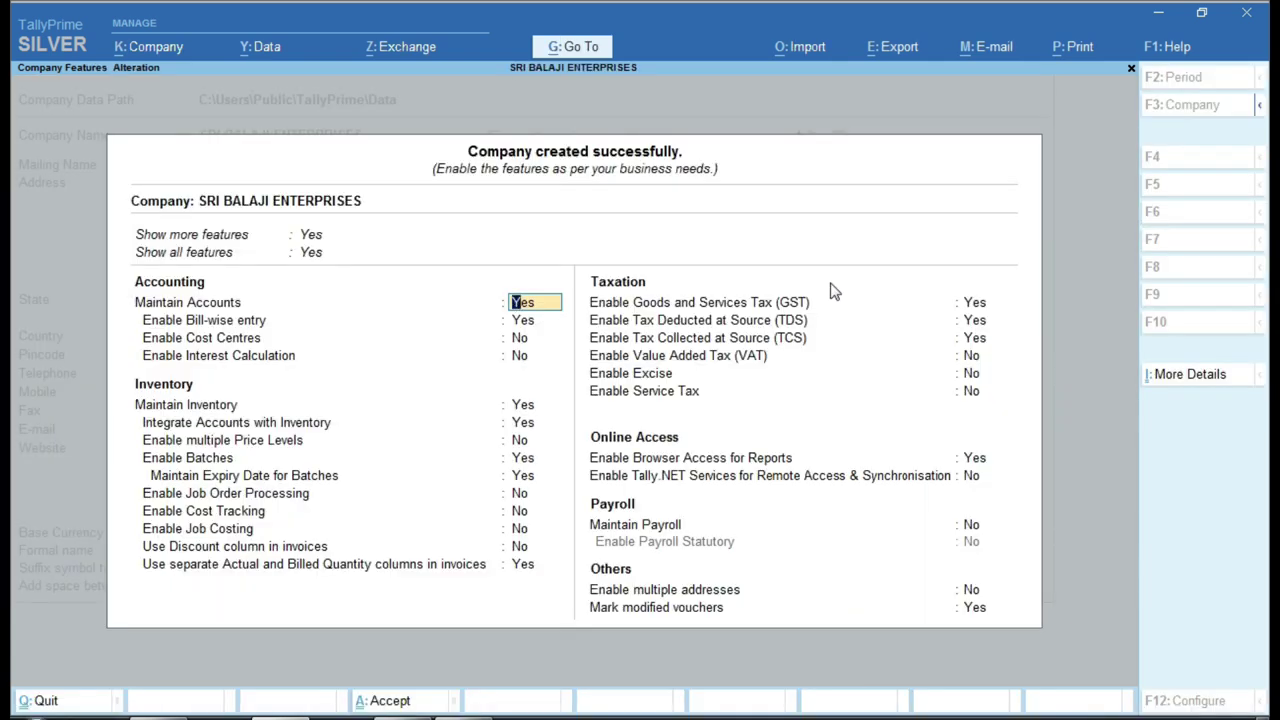
pyautogui.hotkey('ctrl', 'a')
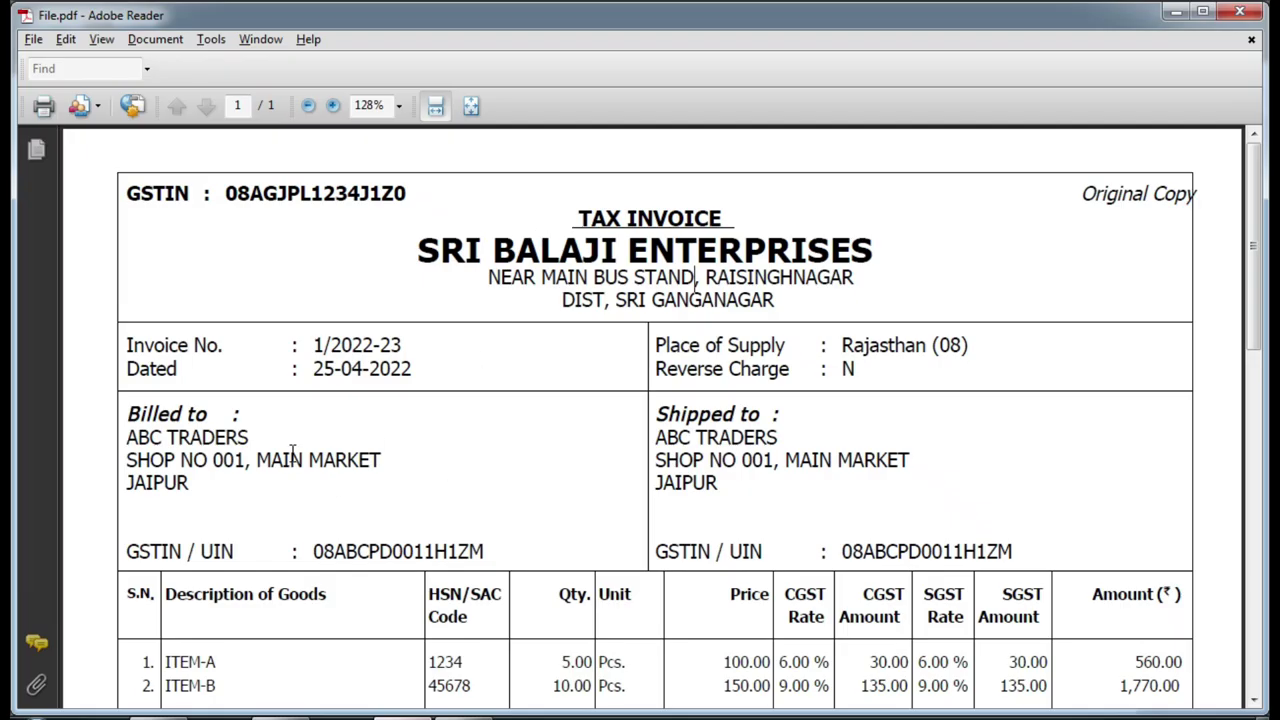
# Check the billed-to party on the Adobe Reader invoice and start a ledger named ABC TRADERS for it in TallyPrime.
pyautogui.scroll(-2, 205, 410)
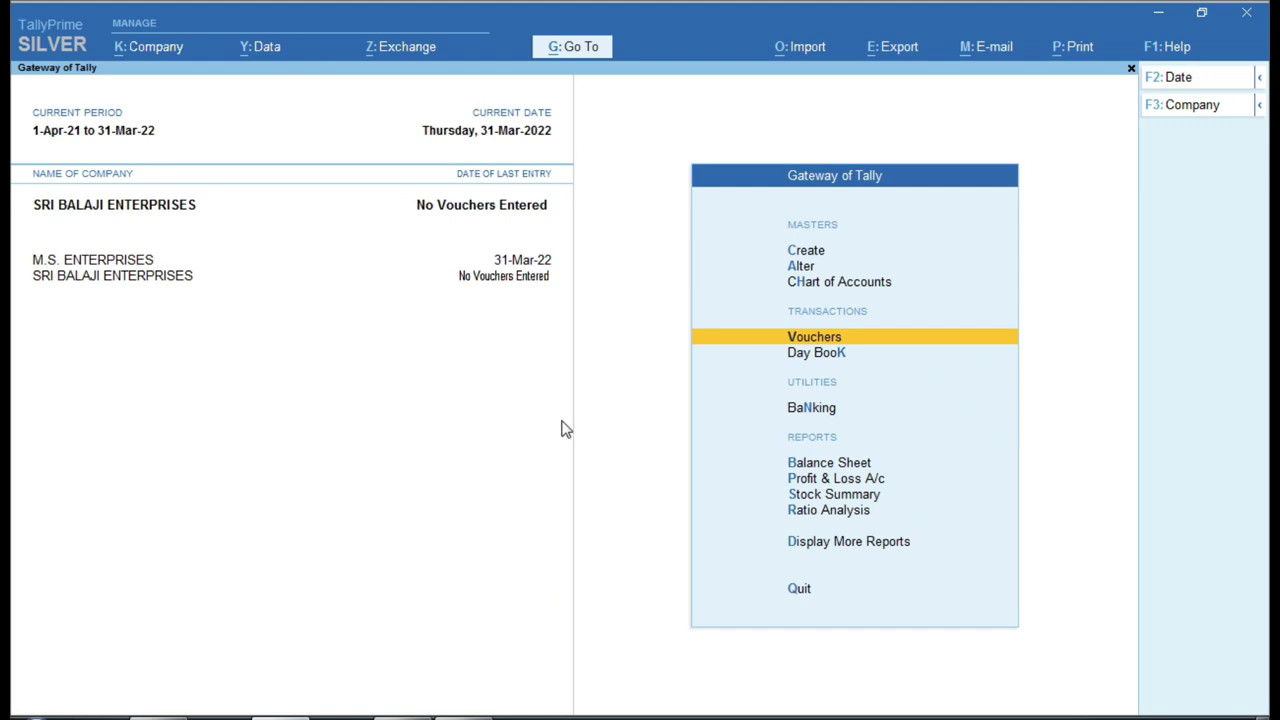
pyautogui.press('Up')
pyautogui.press('Up')
pyautogui.press('Up')
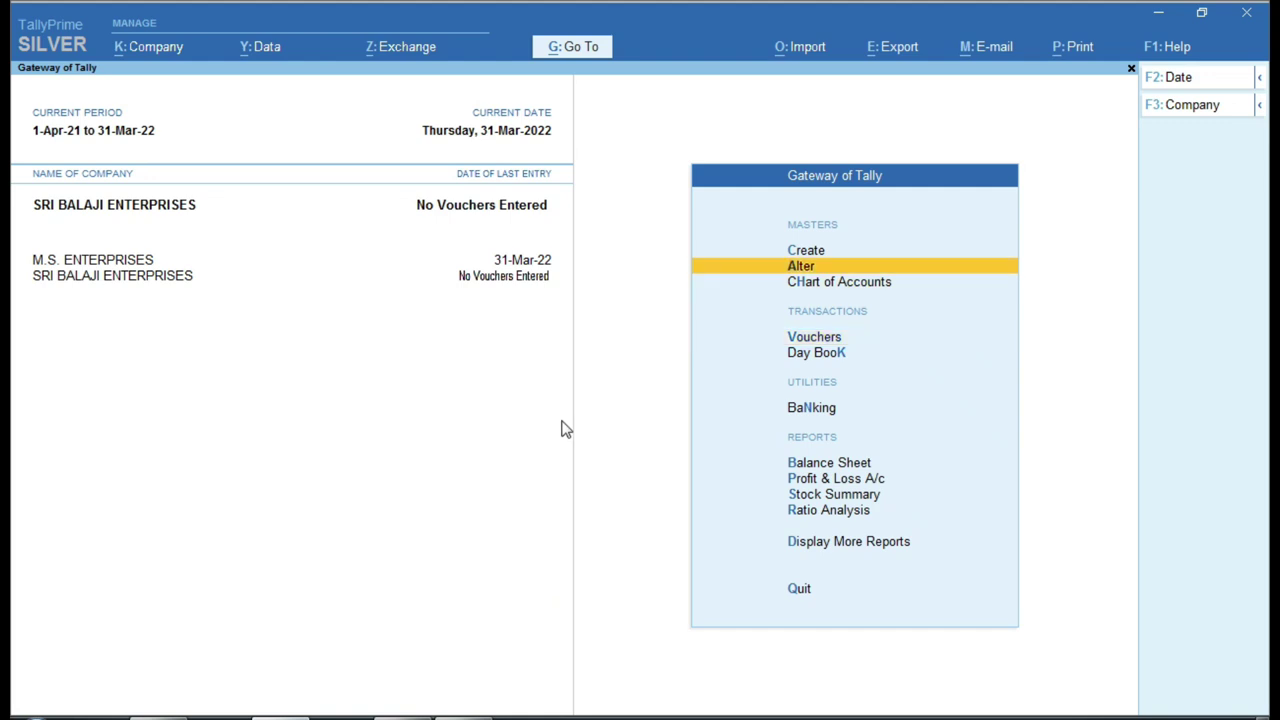
pyautogui.press('Return')
pyautogui.press('Down')
pyautogui.press('Return')
pyautogui.write('ABC TRADERS')
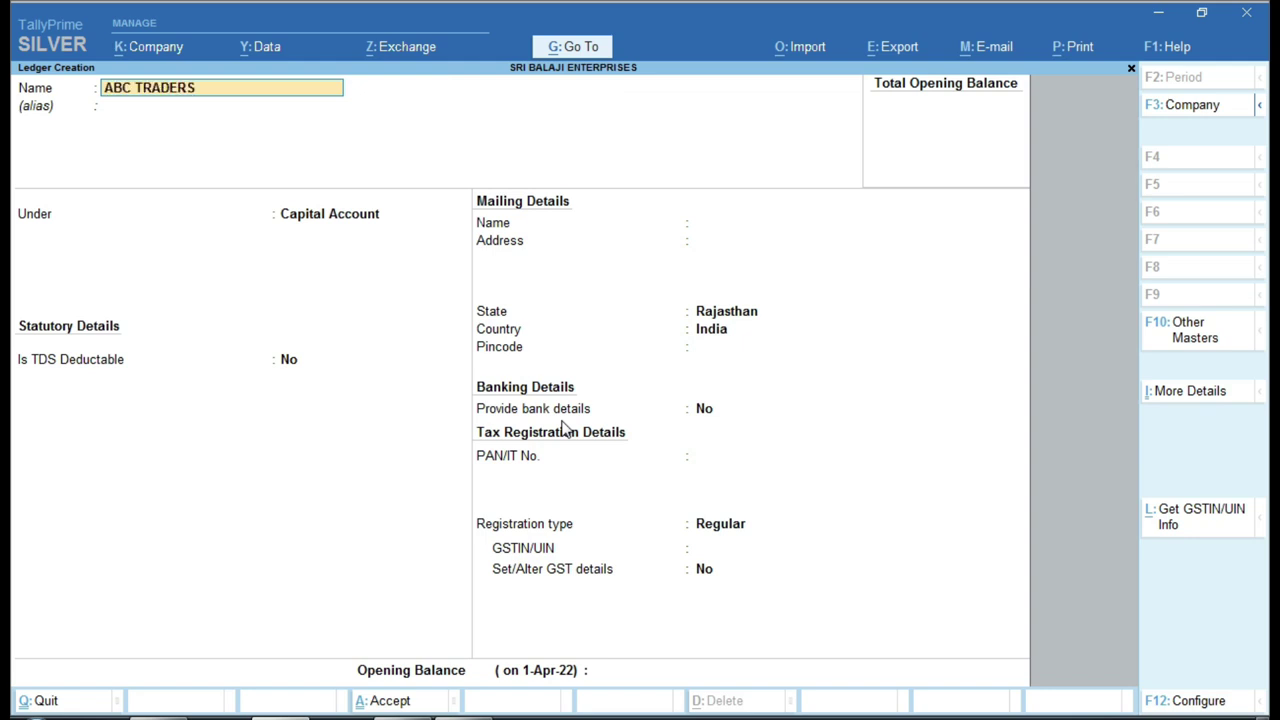
pyautogui.press('Return')
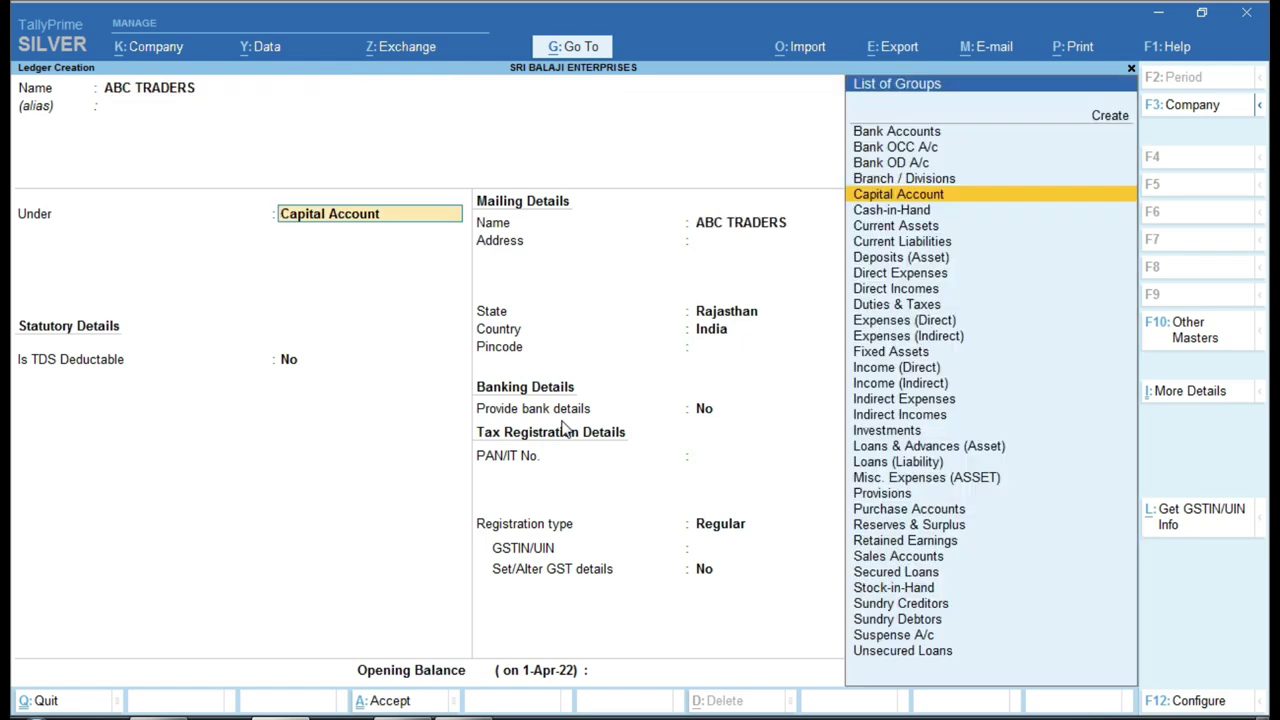
# Place the ABC TRADERS ledger under Sundry Debtors, keeping the default bill-by-bill, TDS, TCS, mailing and banking details.
pyautogui.write('SUND')
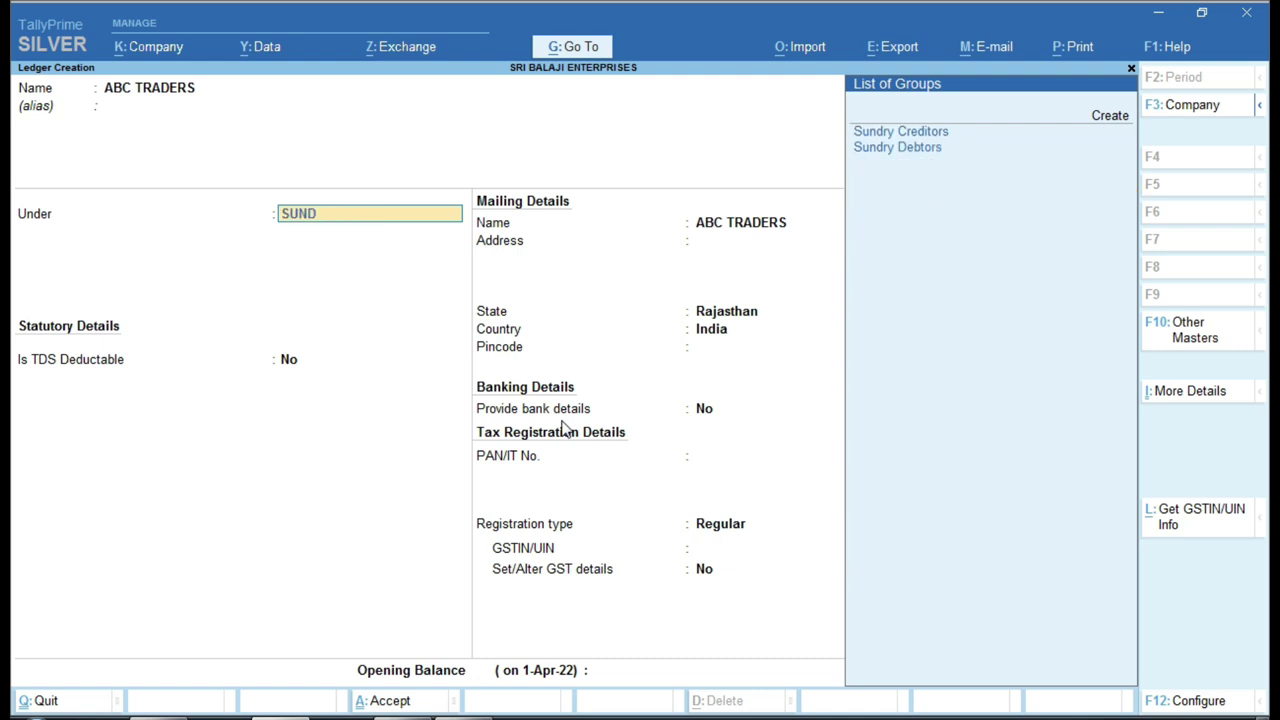
pyautogui.press('Down')
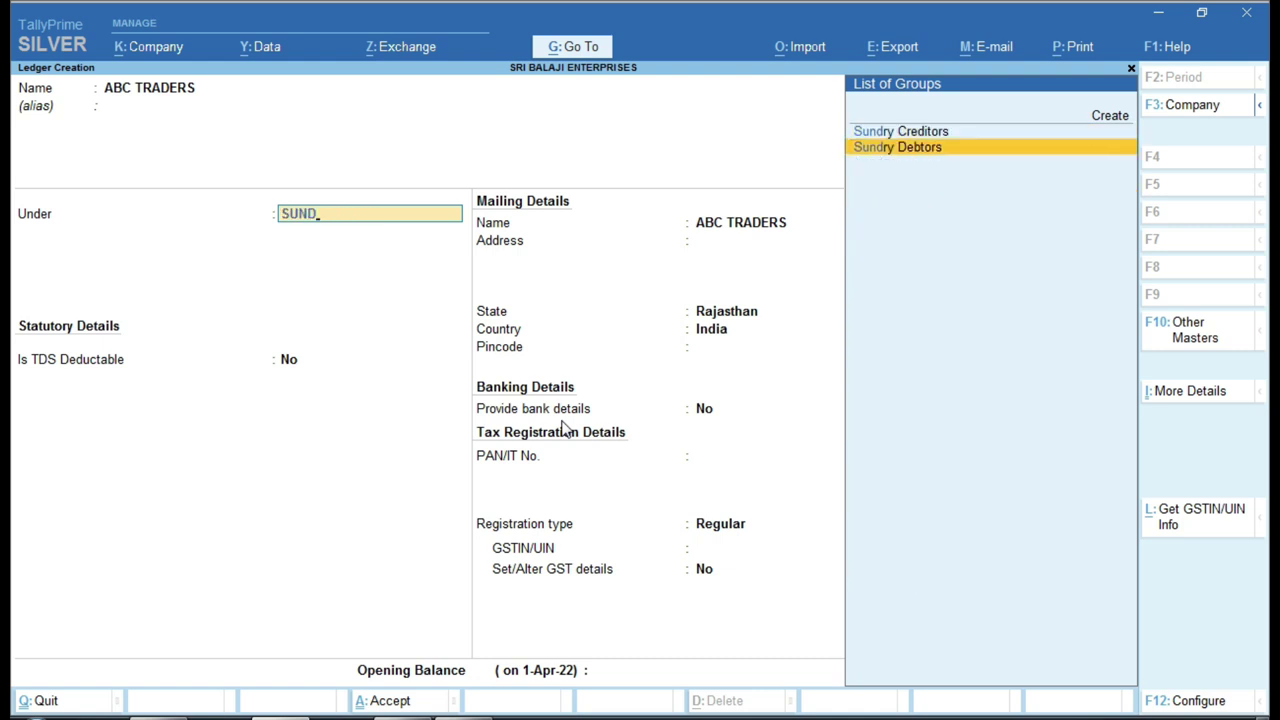
pyautogui.press('Return')
pyautogui.press('Return')
pyautogui.press('Return')
pyautogui.press('Return')
pyautogui.press('Return')
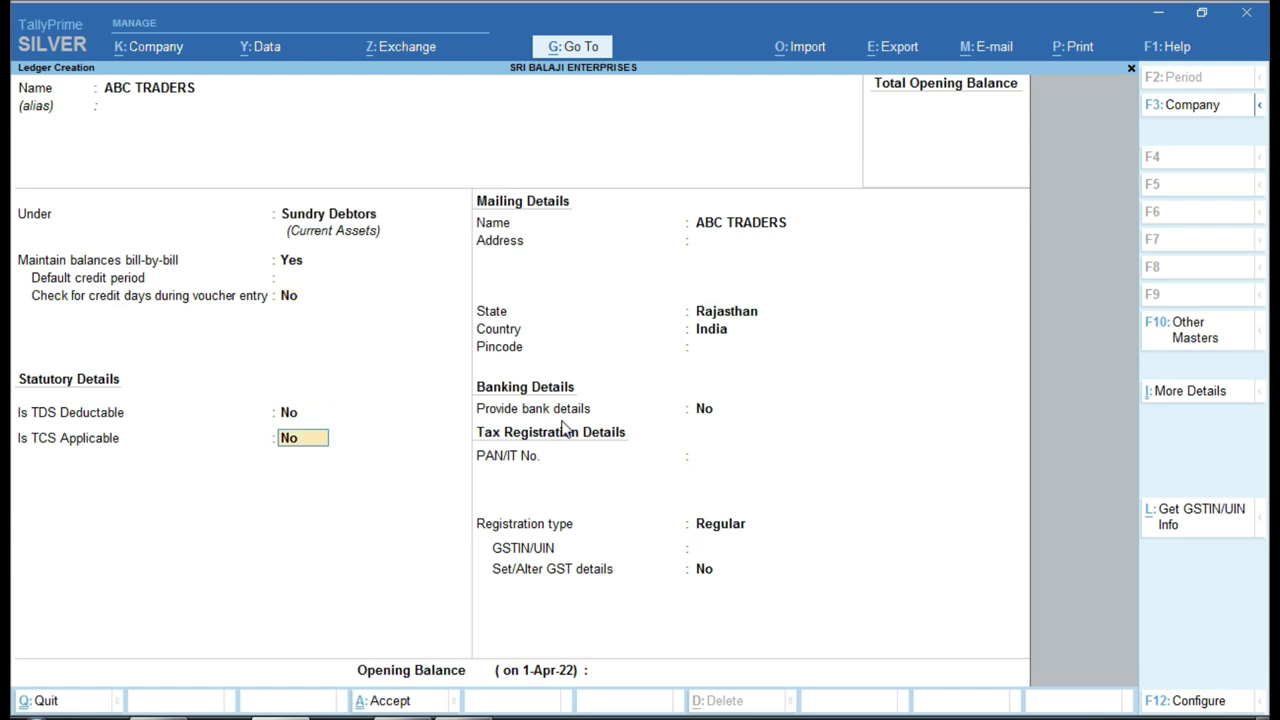
pyautogui.press('Return')
pyautogui.press('Return')
pyautogui.press('Return')
pyautogui.press('Return')
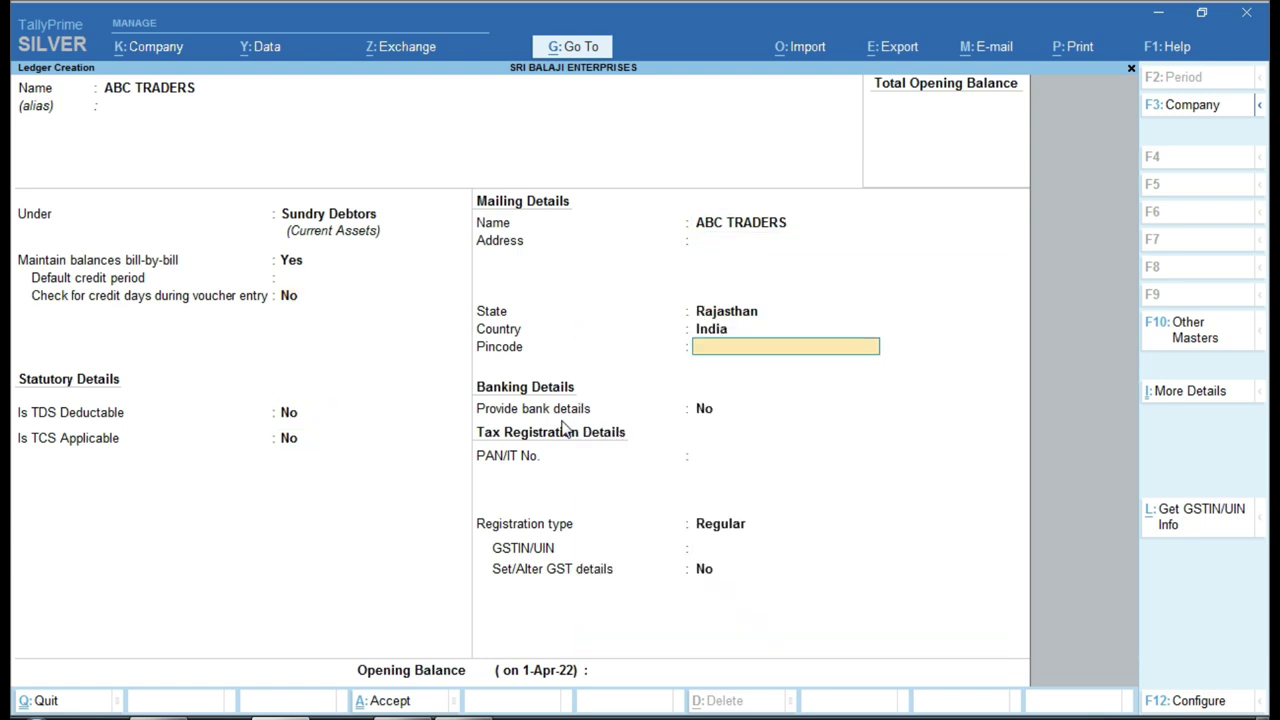
pyautogui.press('Return')
pyautogui.press('Return')
pyautogui.press('Return')
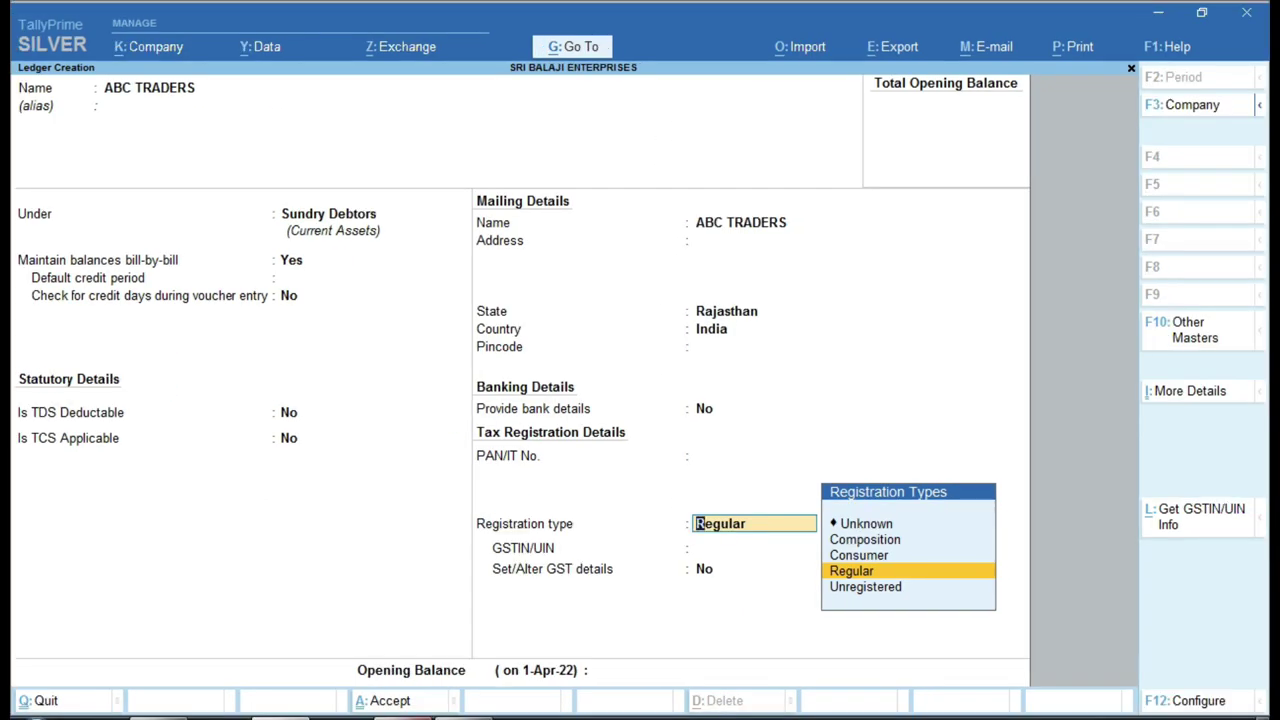
# Keep registration type Regular, copy the billed-to party's GSTIN from the Adobe Reader invoice into the TallyPrime ledger, and save it.
pyautogui.hotkey('alt', 'Tab')
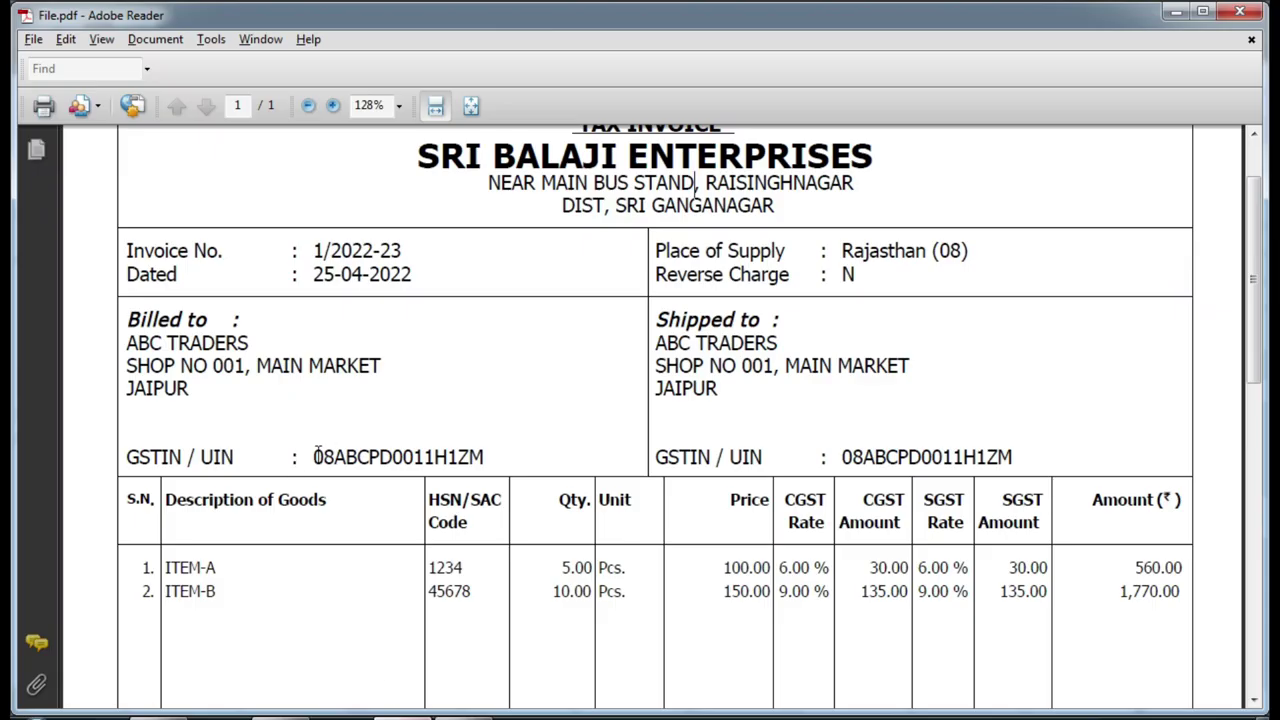
pyautogui.moveTo(313, 456); pyautogui.dragTo(484, 457)
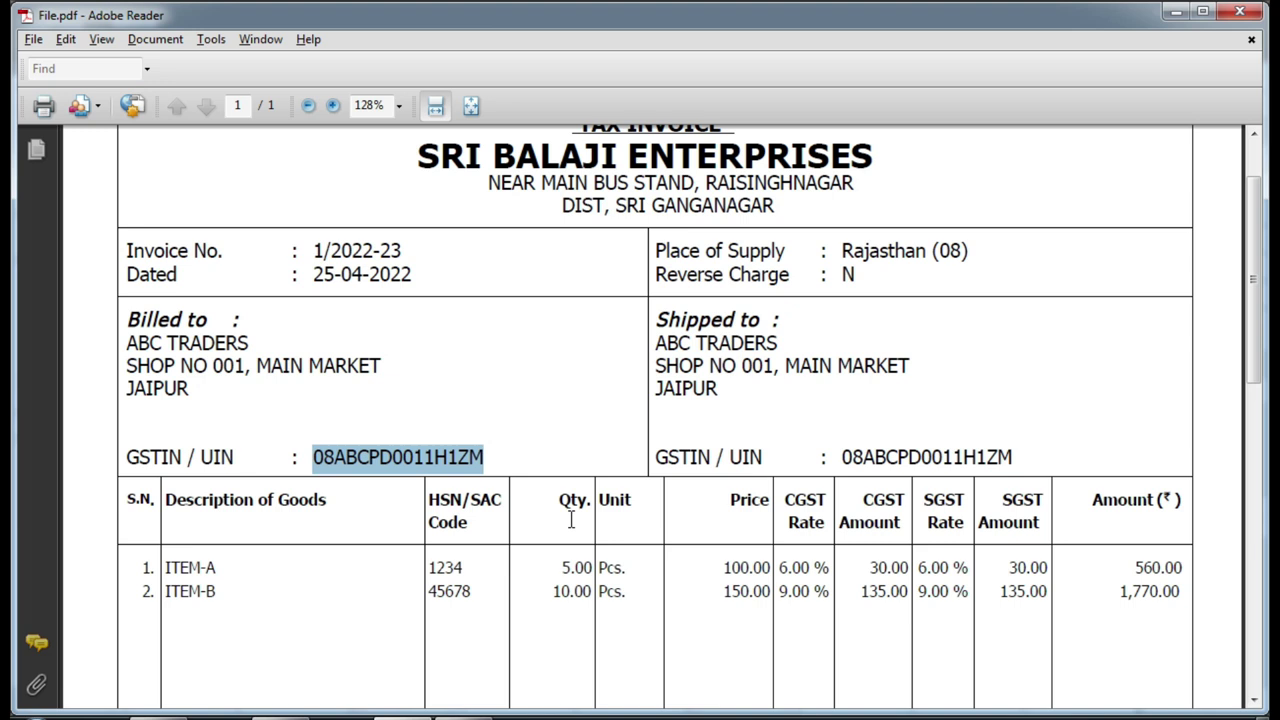
pyautogui.hotkey('alt', 'Tab')
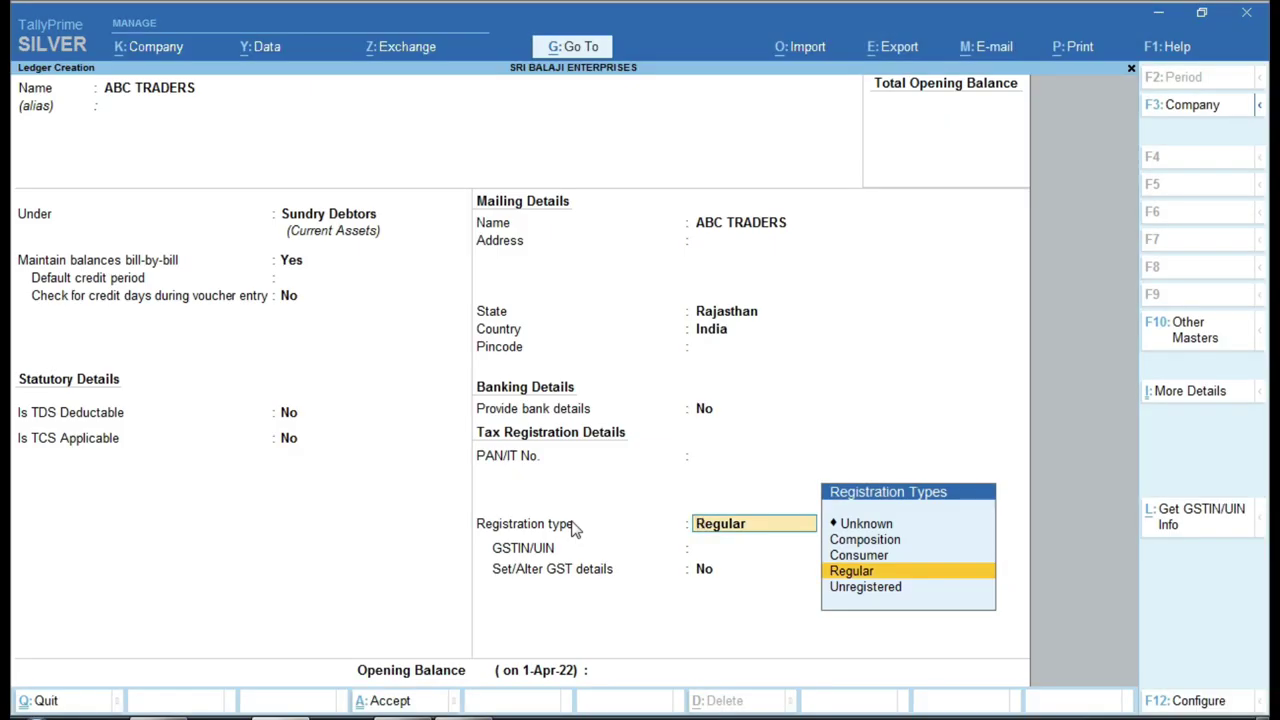
pyautogui.press('Return')
pyautogui.hotkey('ctrl', 'alt', 'v')
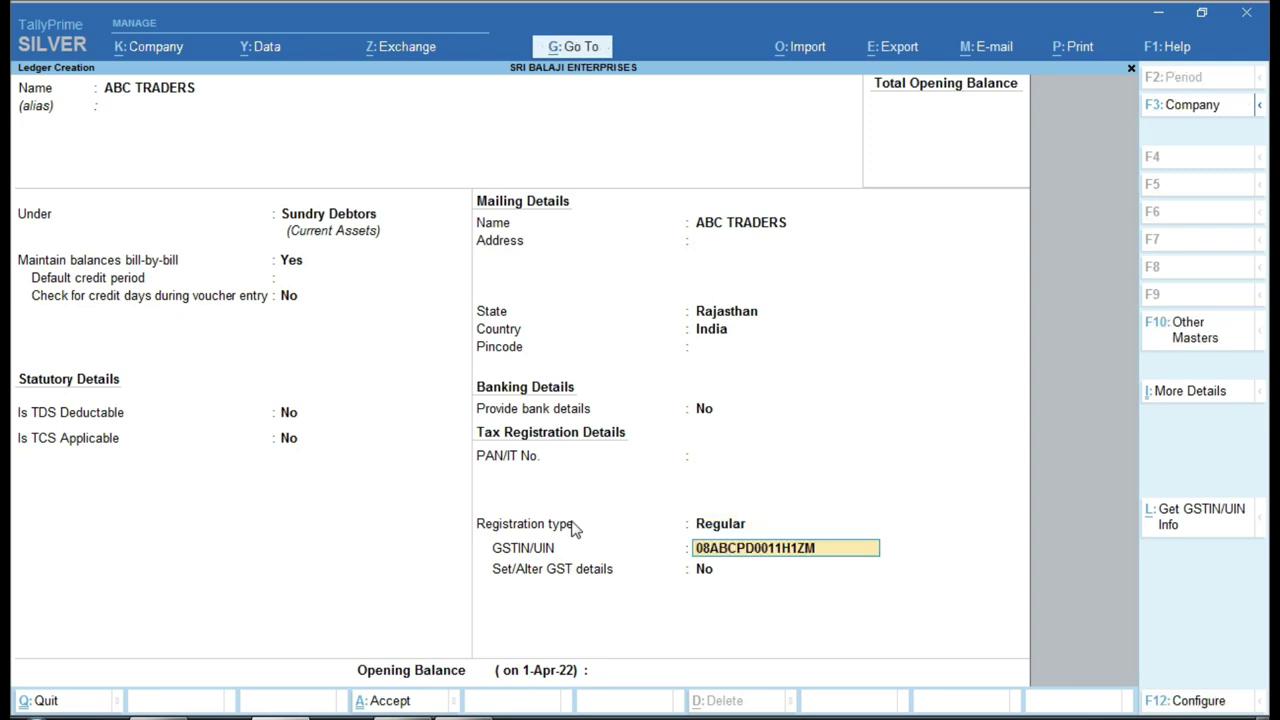
pyautogui.press('Return')
pyautogui.press('Return')
pyautogui.press('Return')
pyautogui.press('Return')
pyautogui.press('Return')
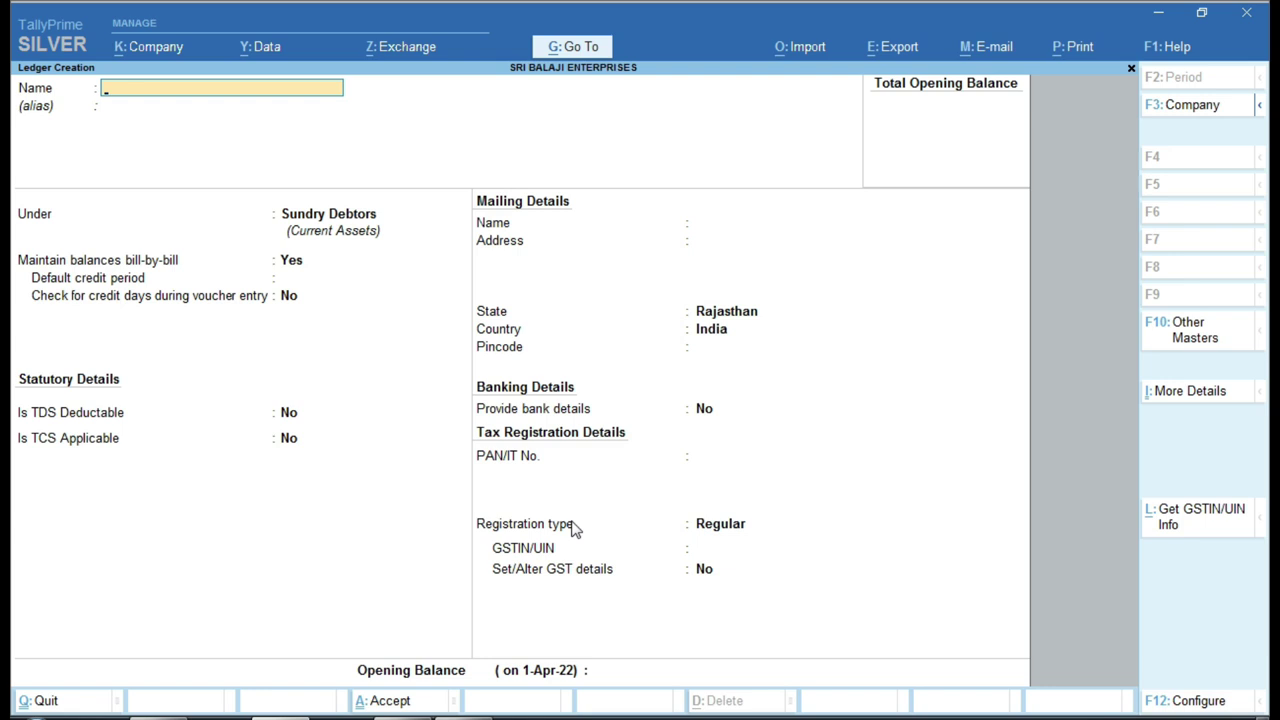
# Create the ledger CGST TAX under Duties & Taxes with duty type GST and tax type Central Tax, and save it.
pyautogui.write('CGST TAX')
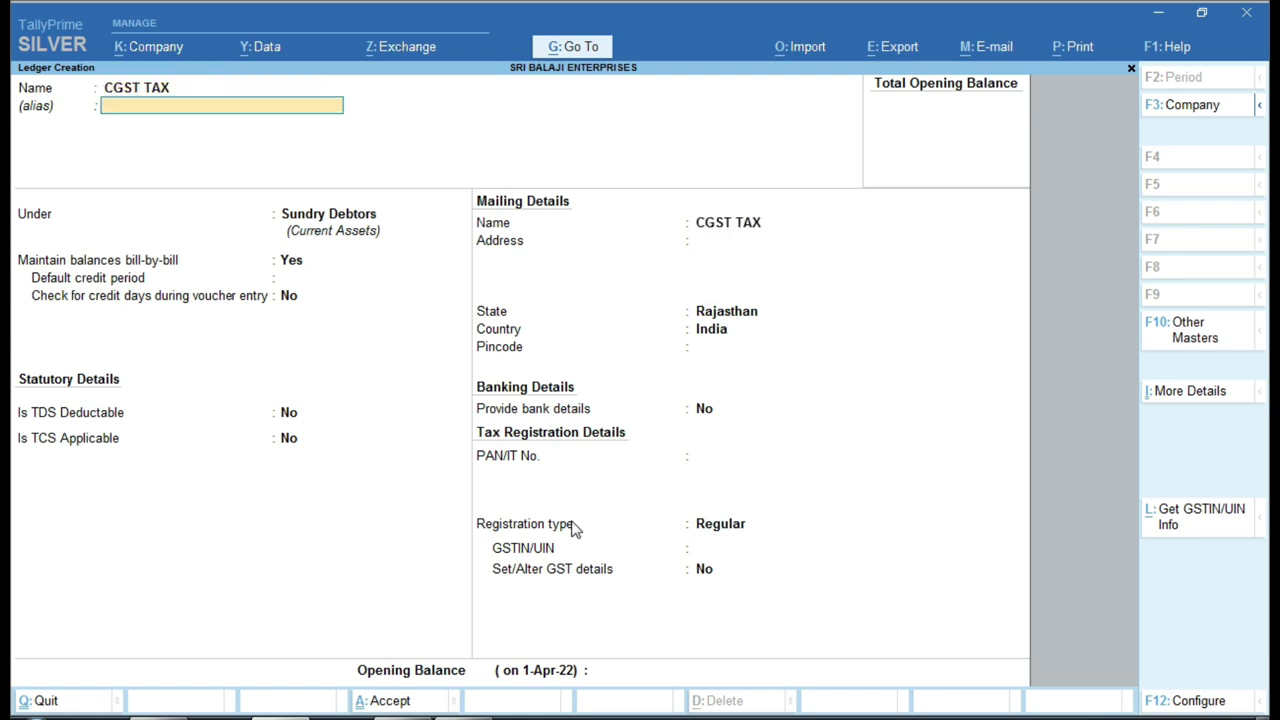
pyautogui.press('Return')
pyautogui.write('DU')
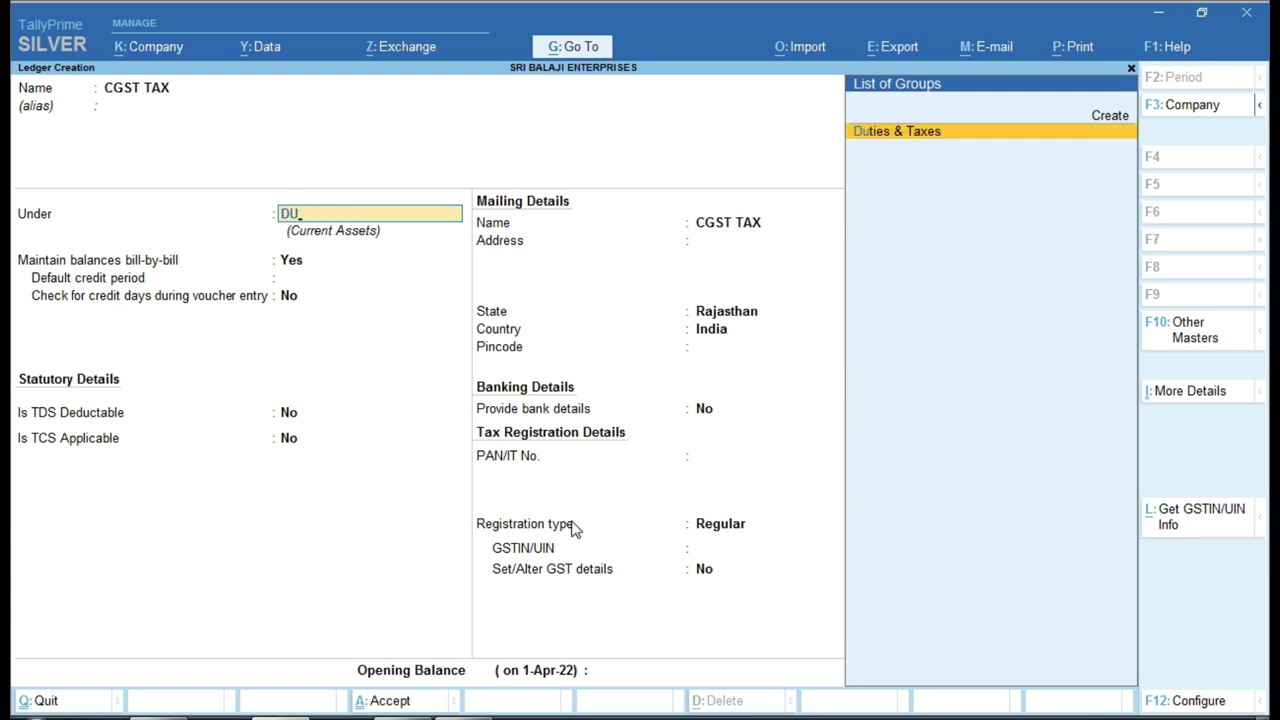
pyautogui.press('Return')
pyautogui.press('Up')
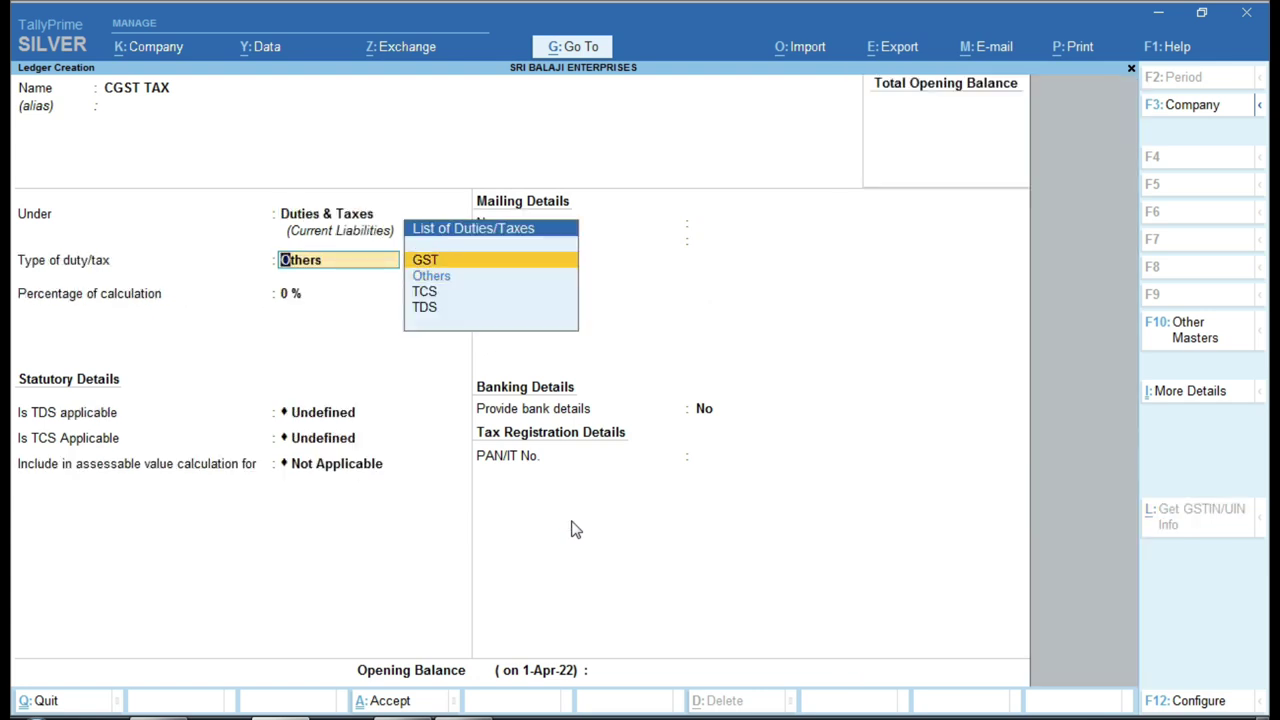
pyautogui.press('Return')
pyautogui.press('Return')
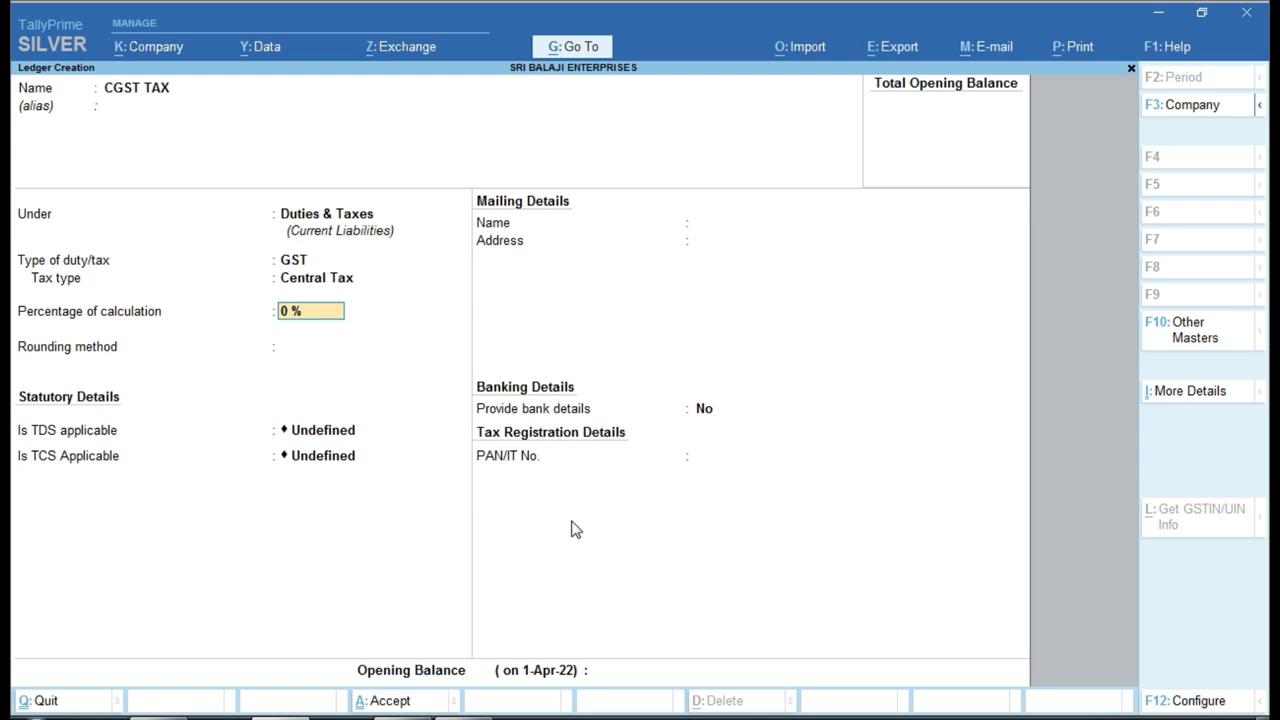
pyautogui.hotkey('ctrl', 'a')
# Create the ledger SGST TAX under Duties & Taxes with duty type GST and tax type State Tax, and save it.
pyautogui.write('SGST TAX')
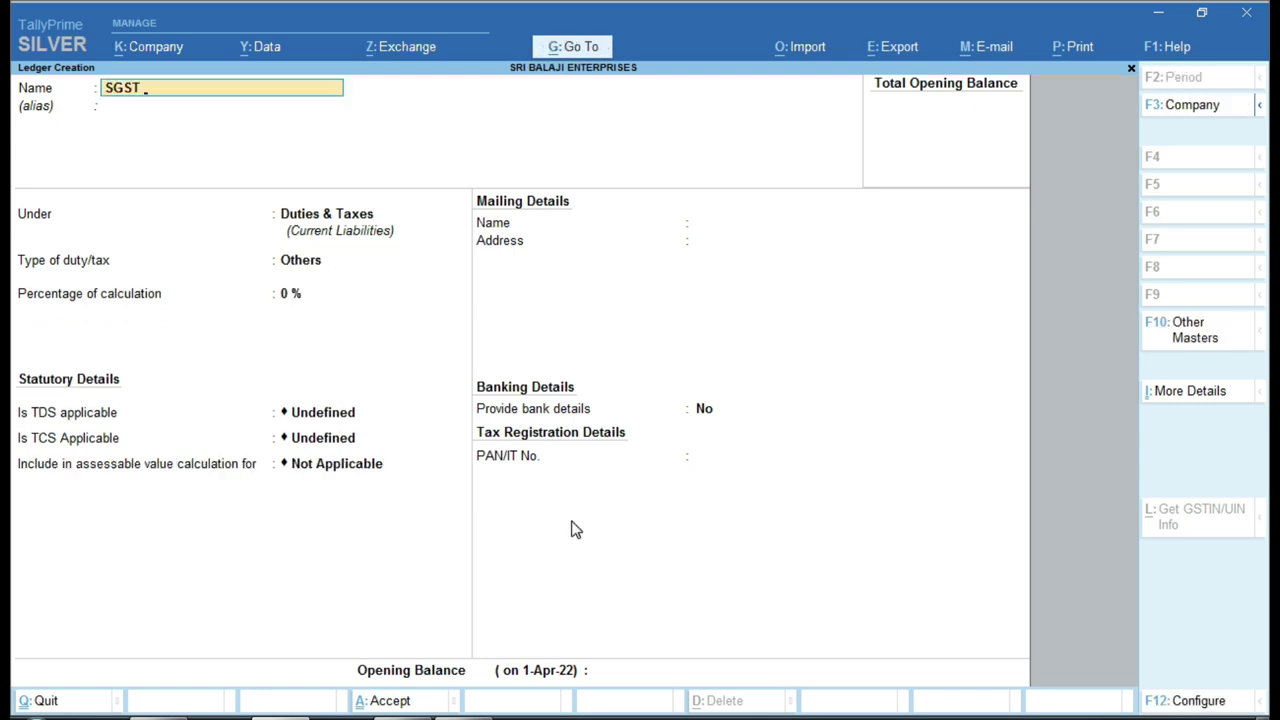
pyautogui.press('Return')
pyautogui.press('Return')
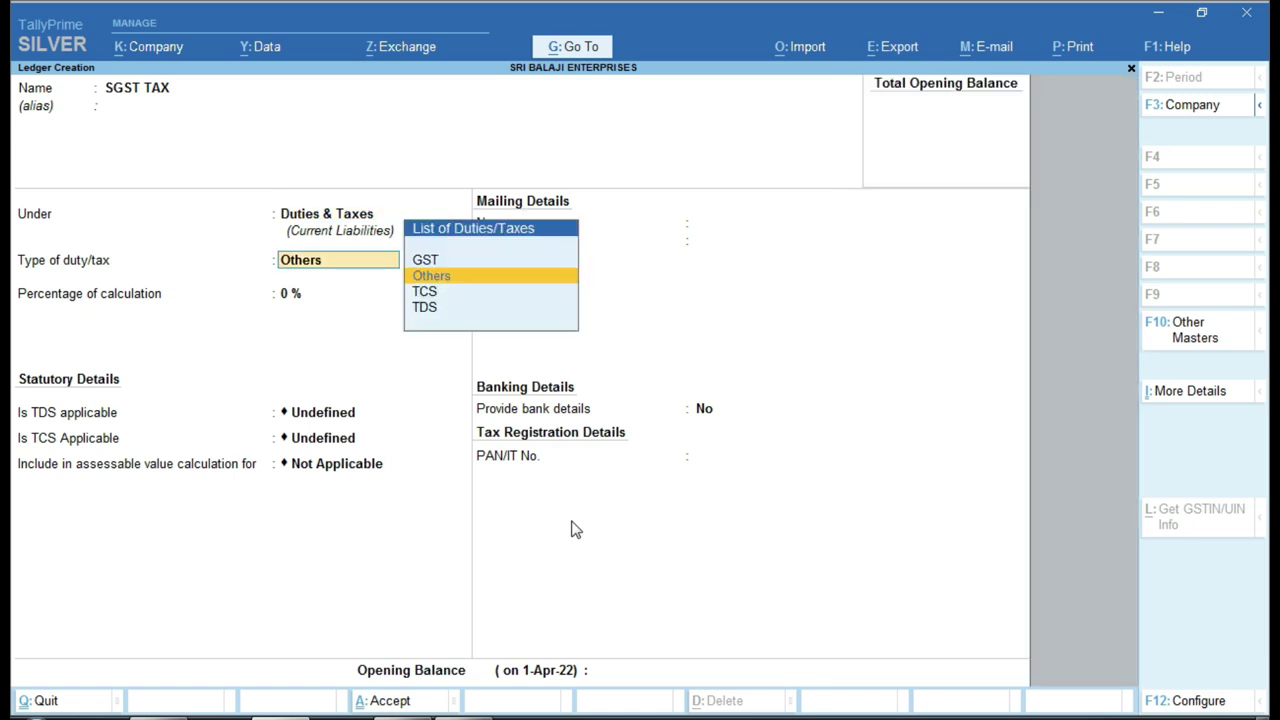
pyautogui.press('Up')
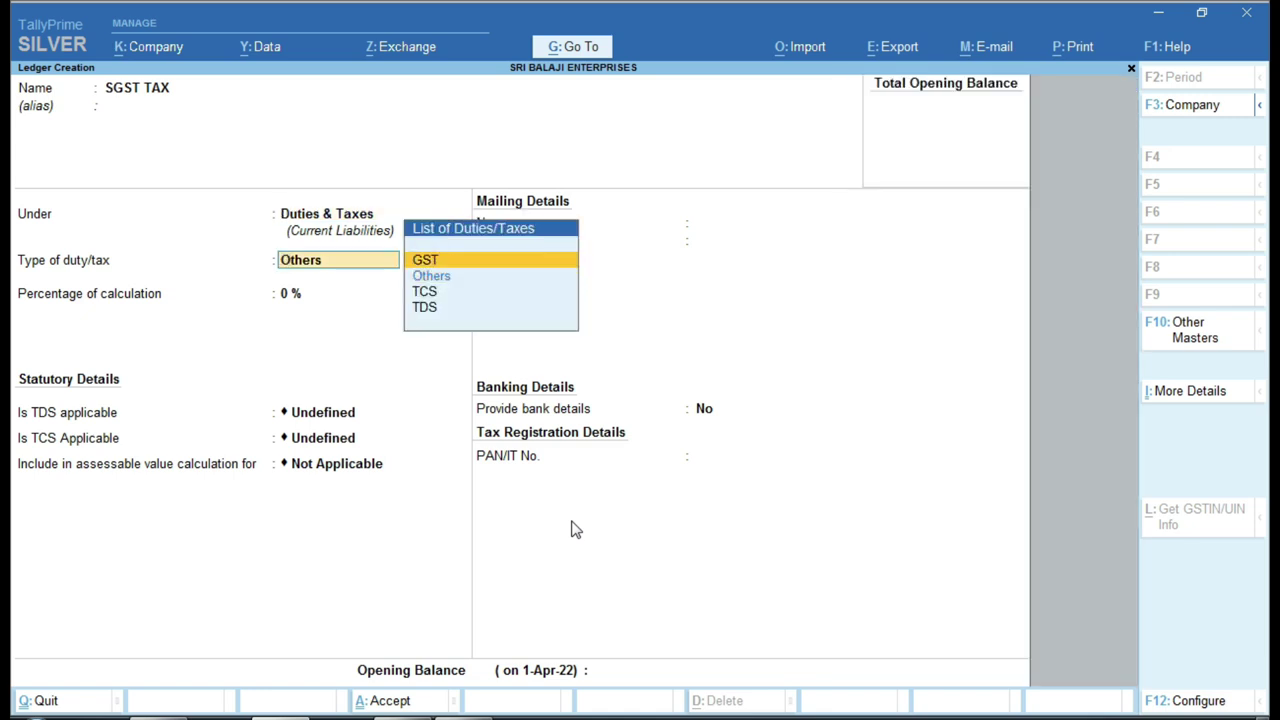
pyautogui.press('Return')
pyautogui.press('Down')
pyautogui.press('Down')
pyautogui.press('Down')
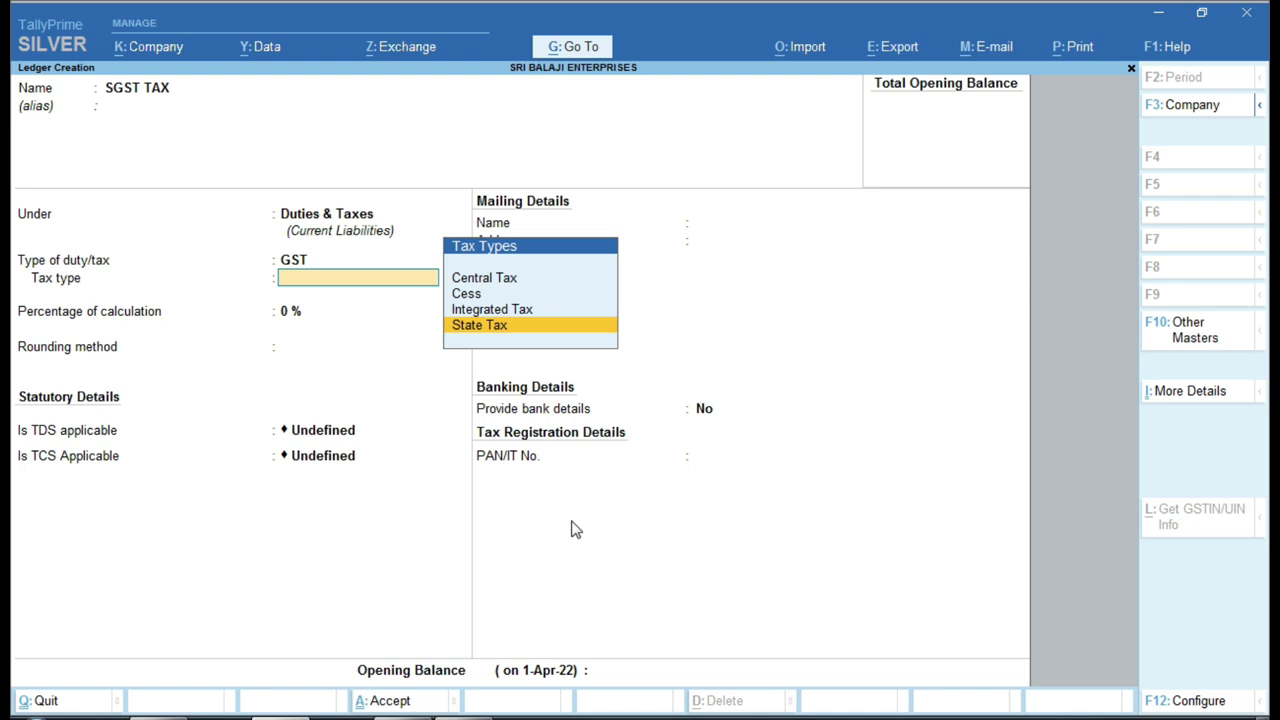
pyautogui.press('Return')
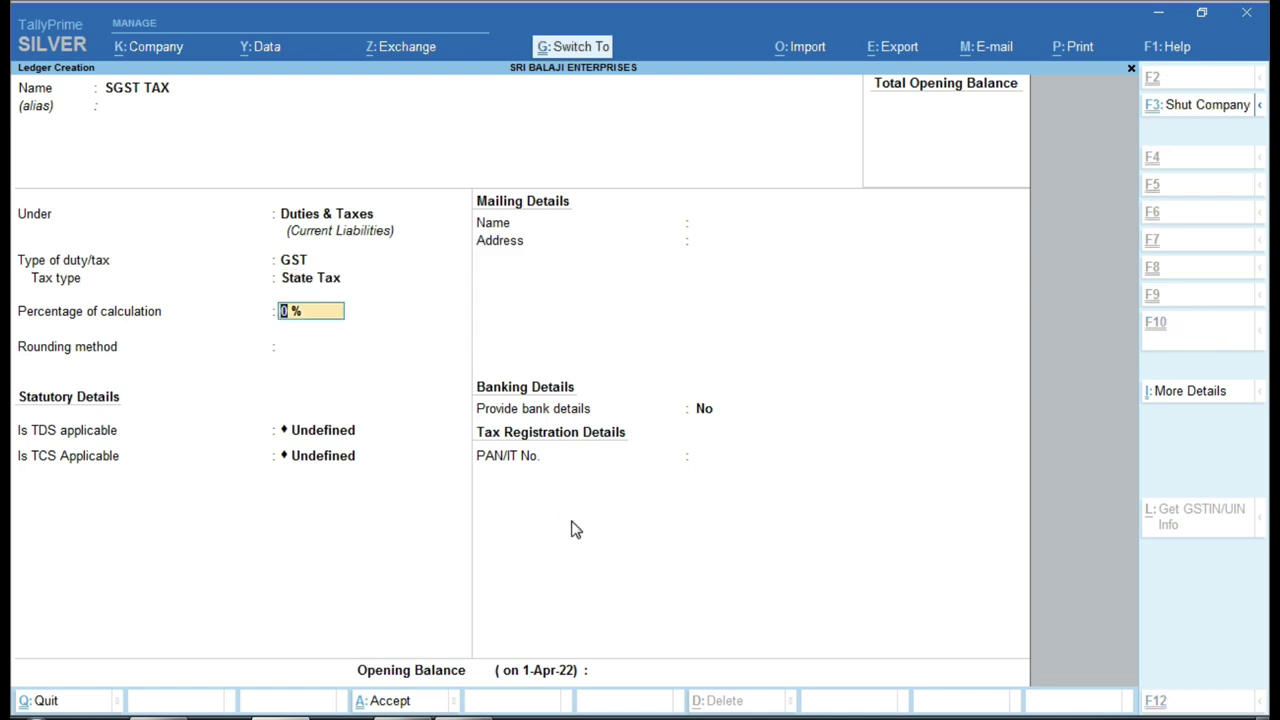
pyautogui.hotkey('ctrl', 'a')
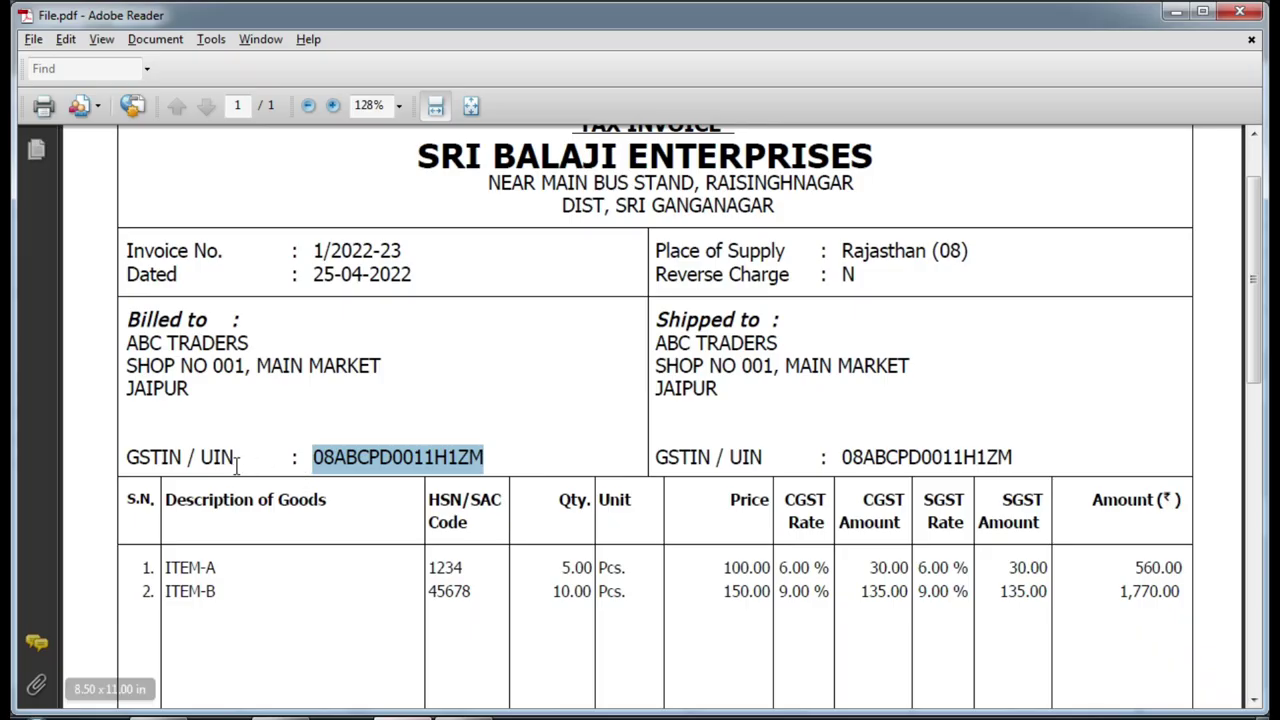
# Check the goods lines on the Adobe Reader invoice and start a new stock item in TallyPrime.
pyautogui.scroll(-2, 220, 458)
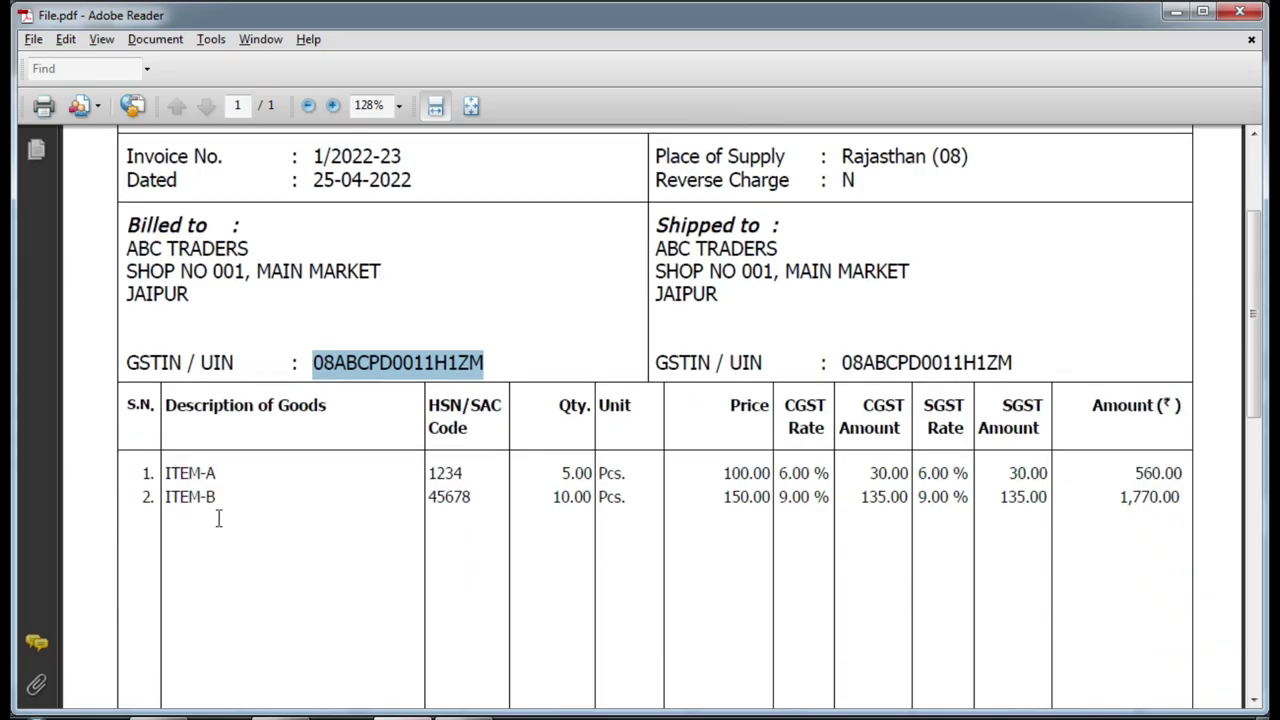
pyautogui.click(285, 712)
pyautogui.press('Escape')
pyautogui.press('Escape')
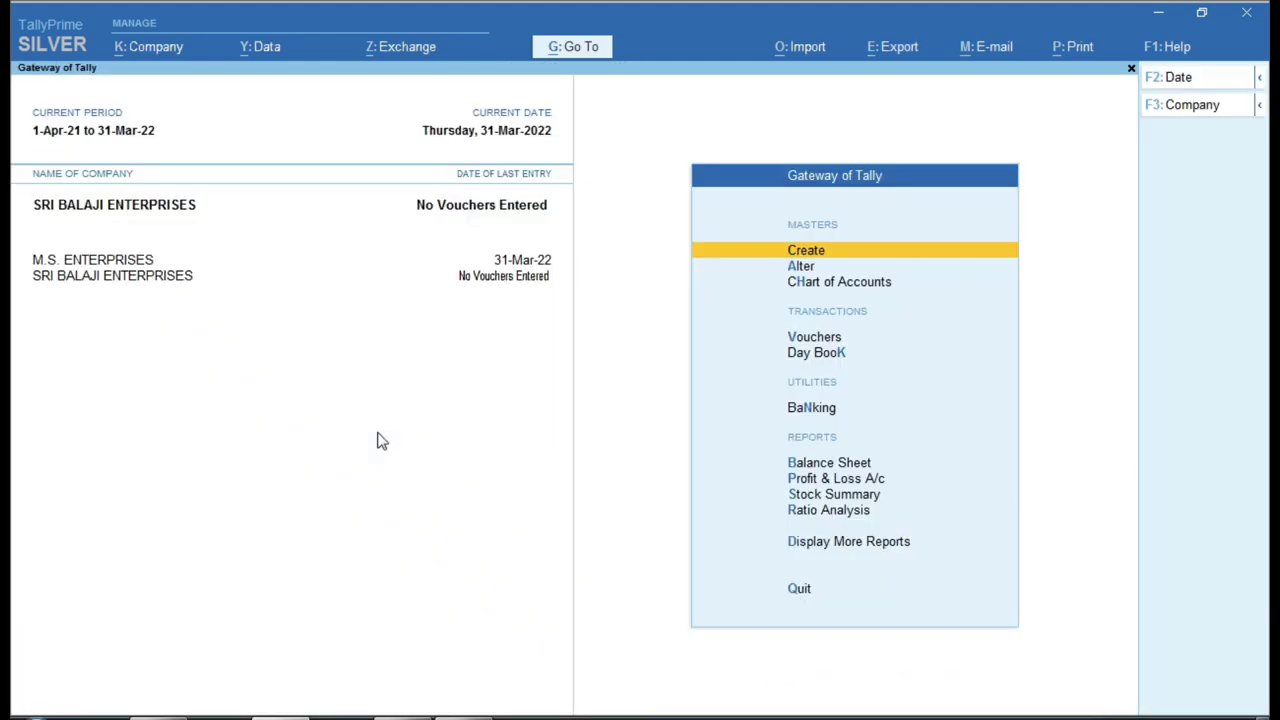
pyautogui.press('Return')
pyautogui.press('Down')
pyautogui.press('Down')
pyautogui.press('Down')
pyautogui.press('Down')
pyautogui.press('Down')
pyautogui.press('Down')
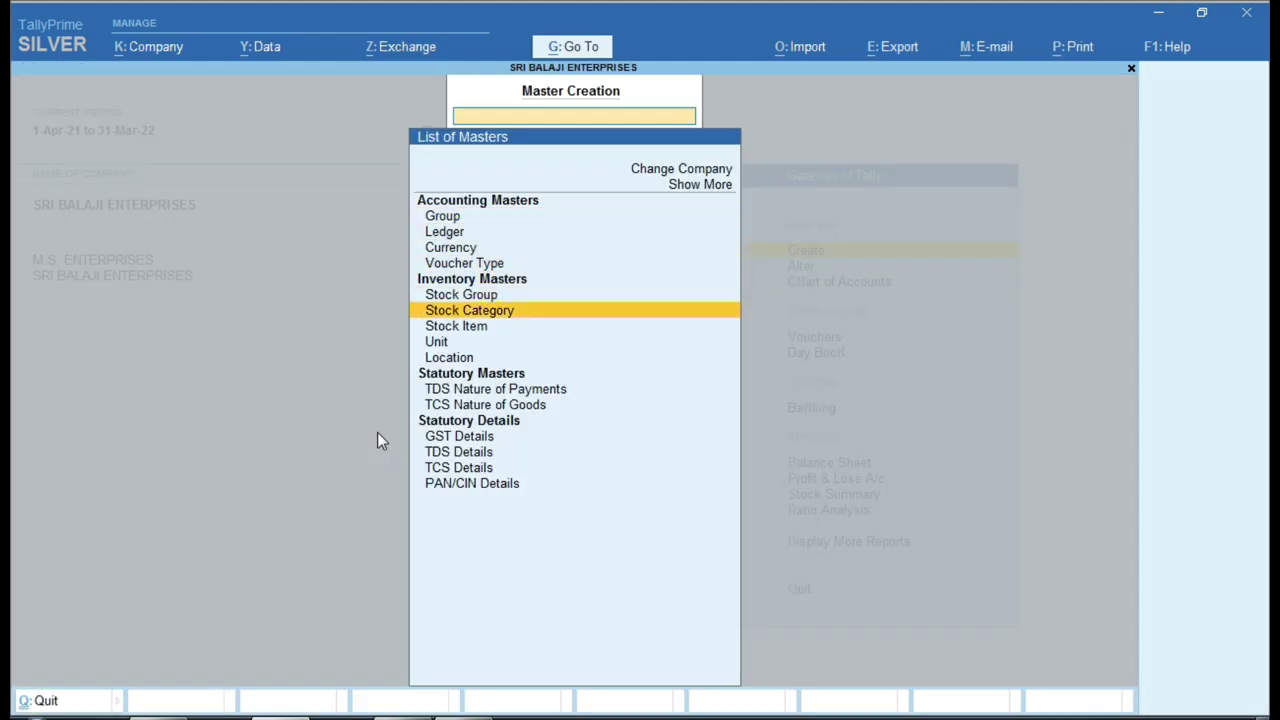
pyautogui.press('Return')
# Name the stock item ITEM-A and keep it under the Primary group.
pyautogui.write('ITAM')
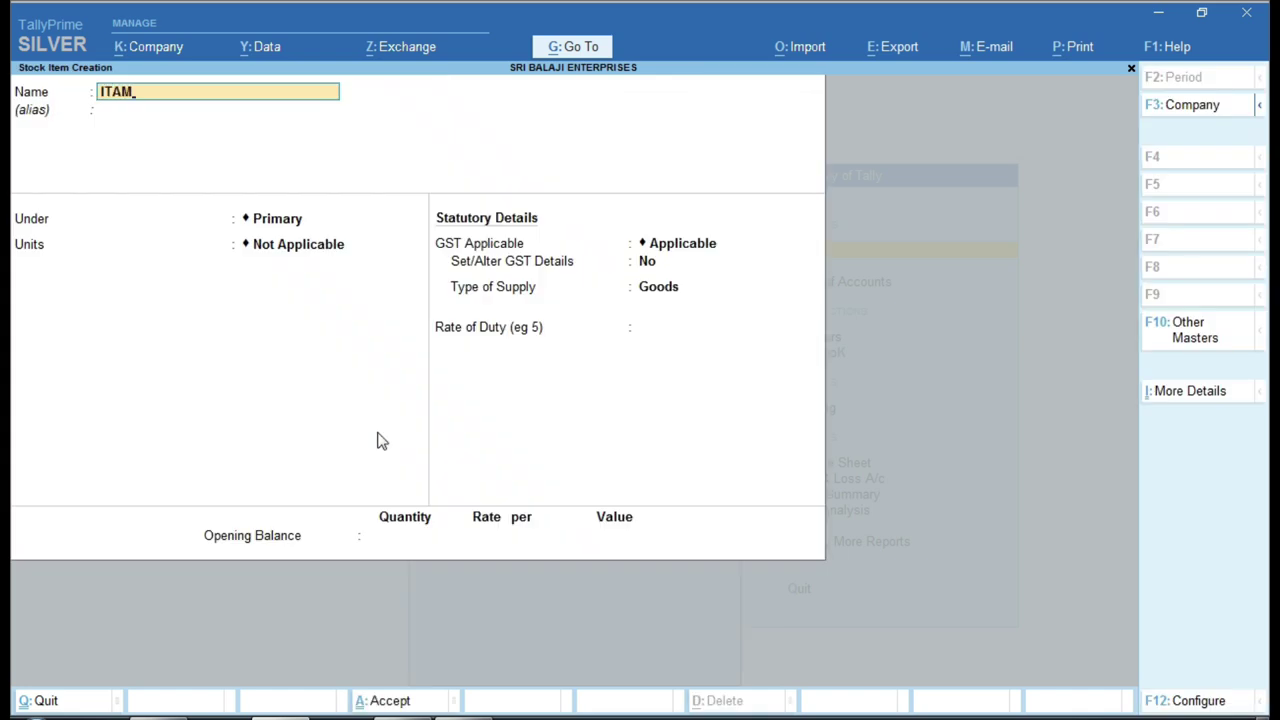
pyautogui.press('BackSpace')
pyautogui.press('BackSpace')
pyautogui.write('EM-A')
pyautogui.press('Return')
pyautogui.press('Return')
# Create the unit PCS with unit quantity code PCS-PIECES and assign it to ITEM-A.
pyautogui.write('C')
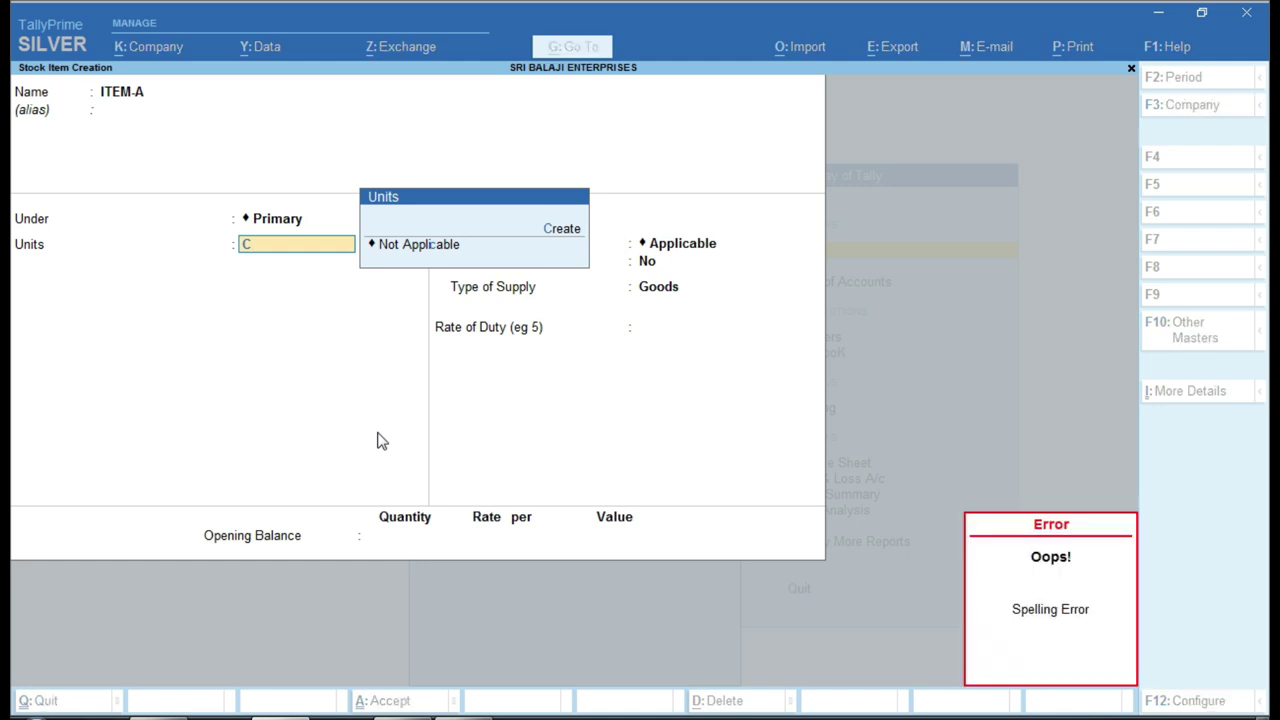
pyautogui.hotkey('alt', 'c')
pyautogui.write('PCS')
pyautogui.press('Return')
pyautogui.press('Return')
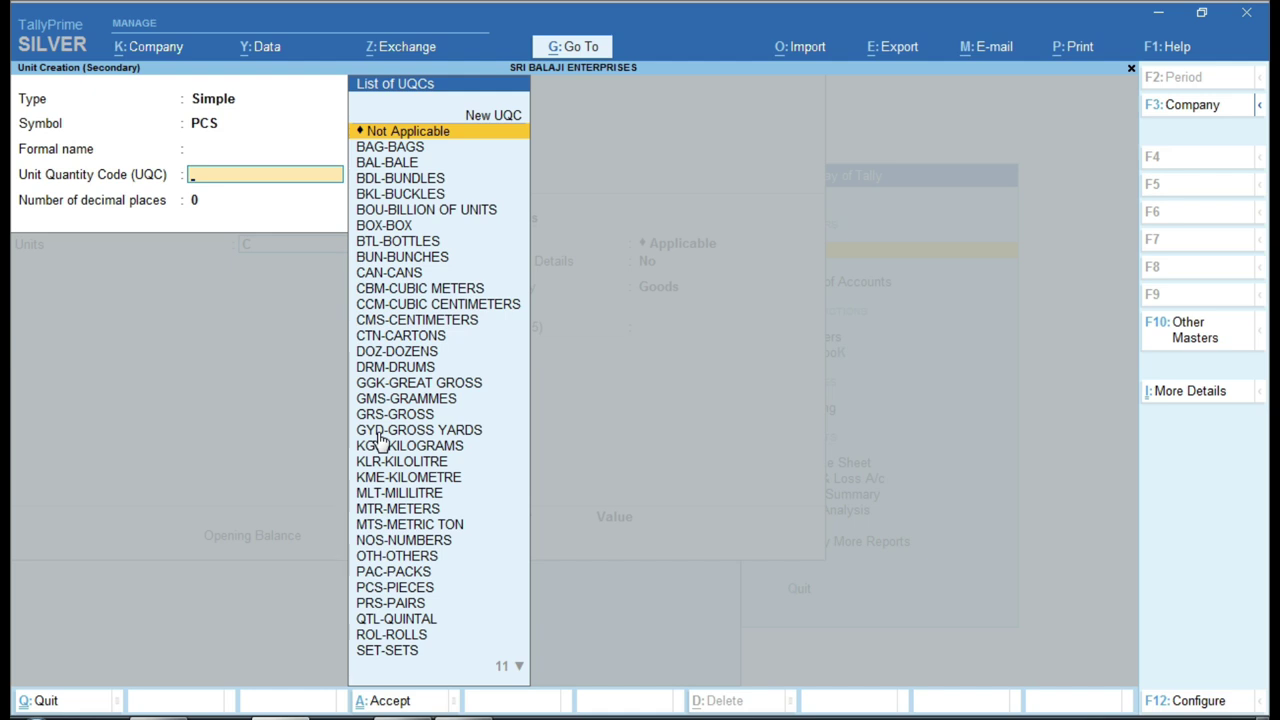
pyautogui.write('PCS')
pyautogui.press('Return')
pyautogui.press('Return')
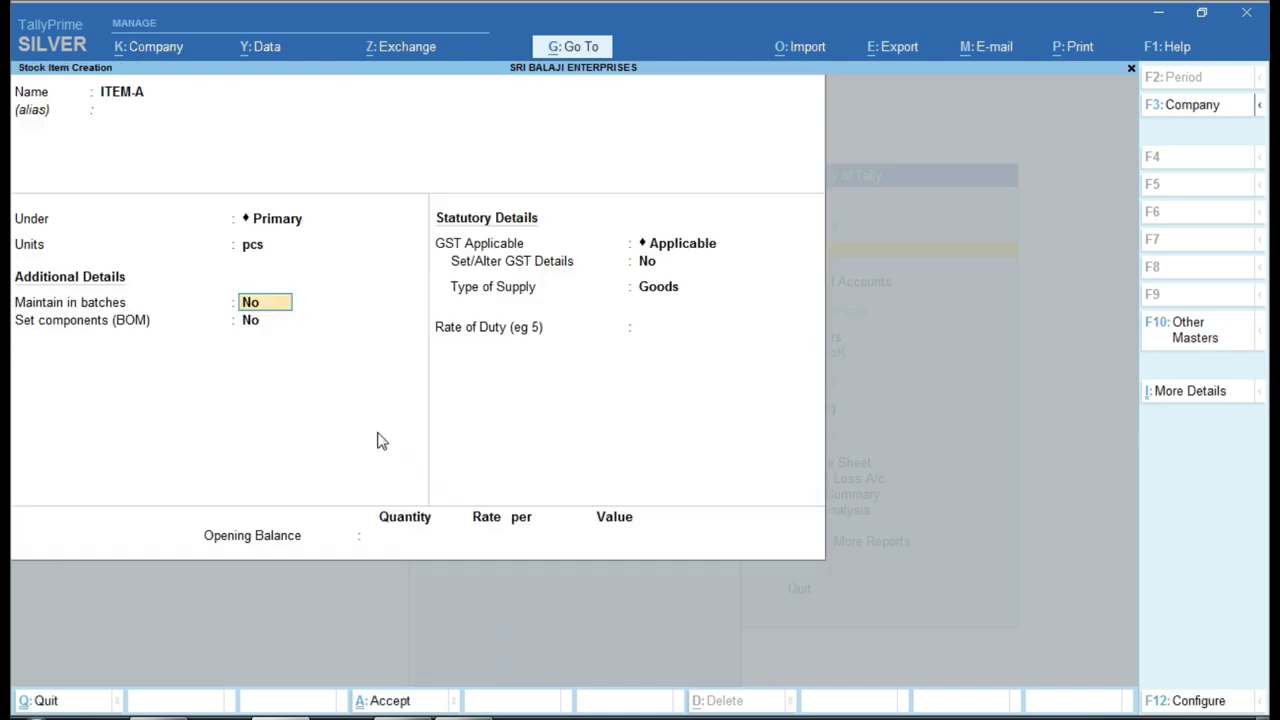
# Enable GST details for ITEM-A and enter description ITEM-A and the invoice's HSN/SAC code 1234, keeping batches and components off.
pyautogui.press('Return')
pyautogui.press('Return')
pyautogui.press('y')
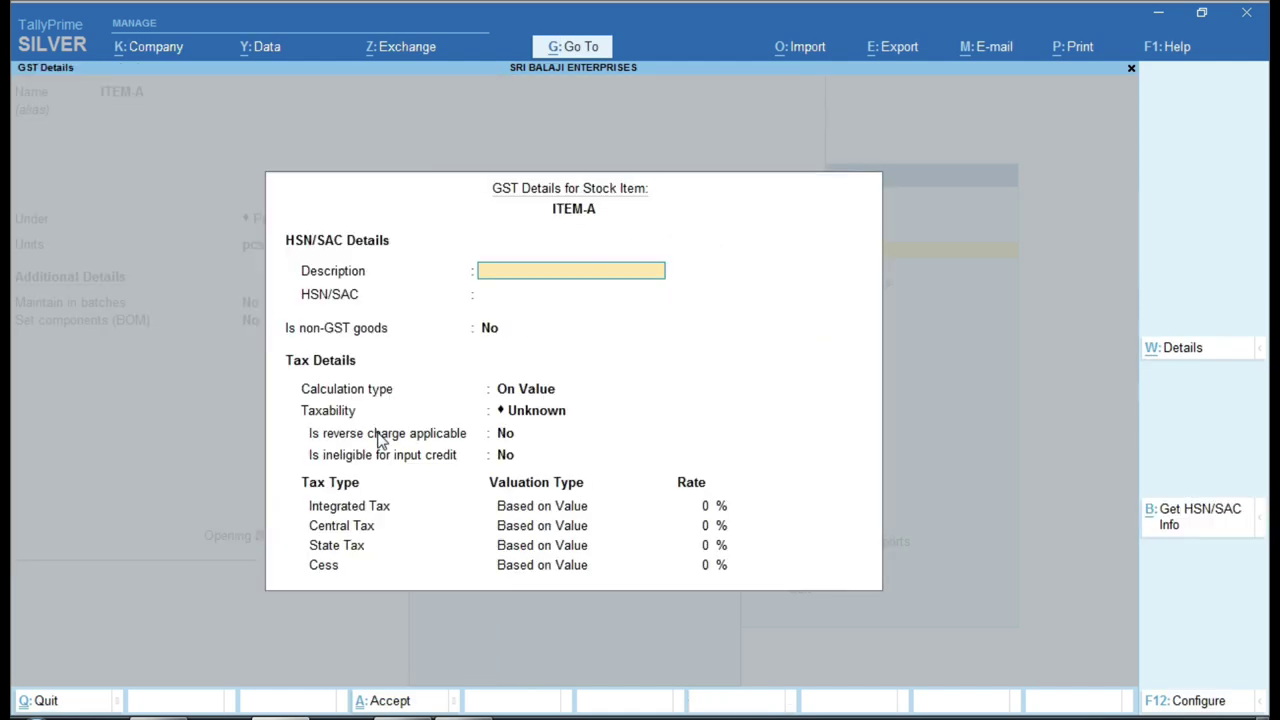
pyautogui.write('ITEM-A')
pyautogui.press('Return')
pyautogui.hotkey('alt', 'Tab')
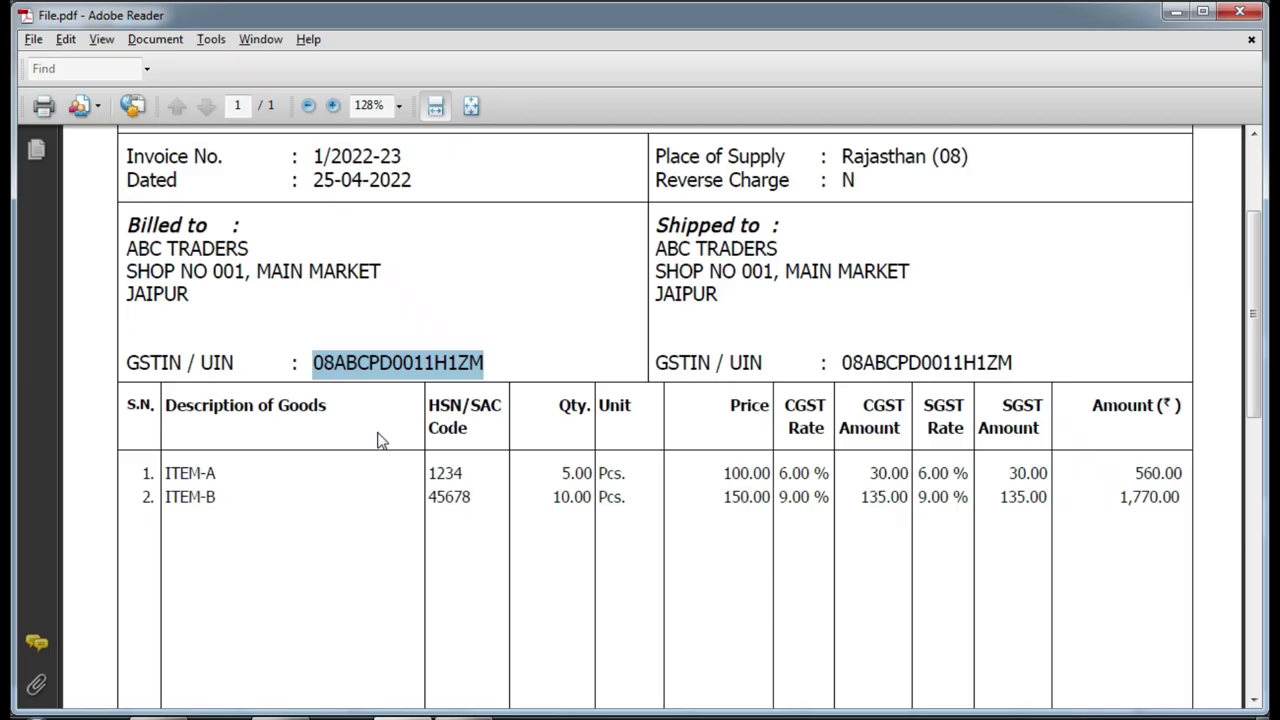
pyautogui.hotkey('alt', 'Tab')
pyautogui.write('1234')
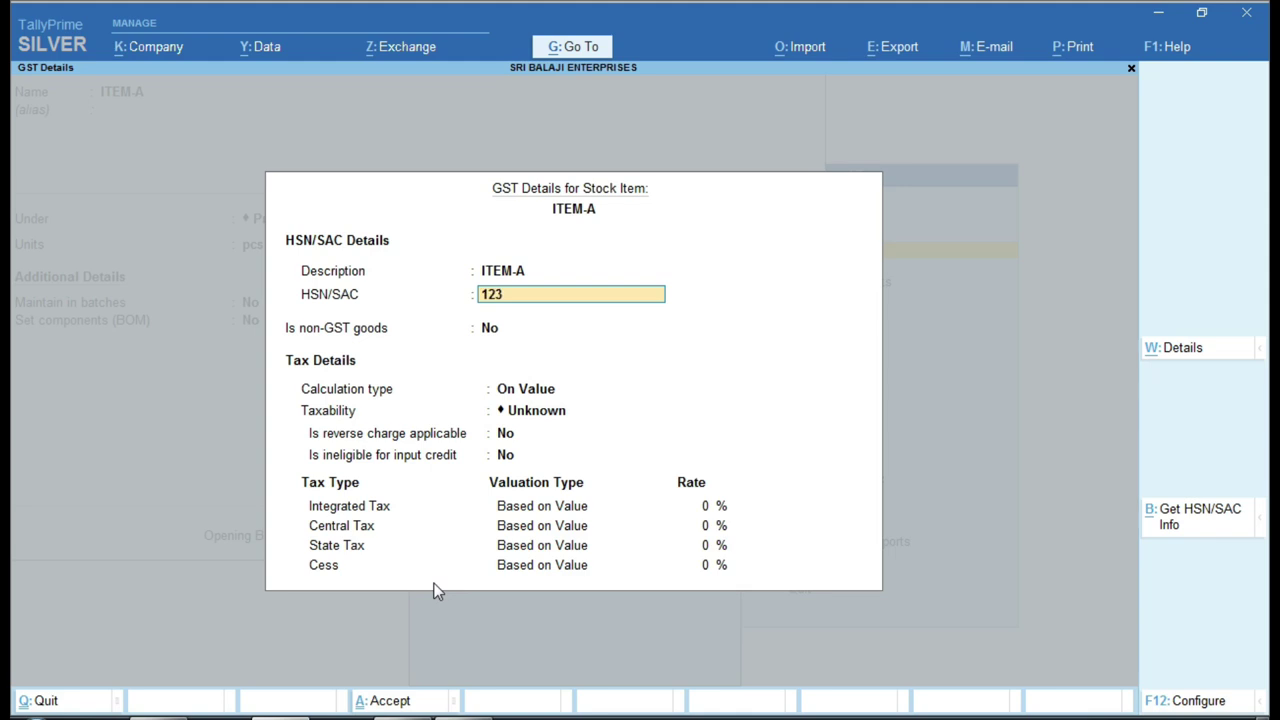
pyautogui.press('Return')
# Set ITEM-A's taxability to Taxable, keeping the reverse charge and ineligible input credit options at No.
pyautogui.press('Return')
pyautogui.press('Down')
pyautogui.press('Down')
pyautogui.press('Down')
pyautogui.press('Return')
pyautogui.press('Return')
pyautogui.press('Return')
# Check ITEM-A's tax rates on the Adobe Reader invoice, set its integrated tax to 12% in TallyPrime, and save it as Goods.
pyautogui.hotkey('alt', 'Tab')
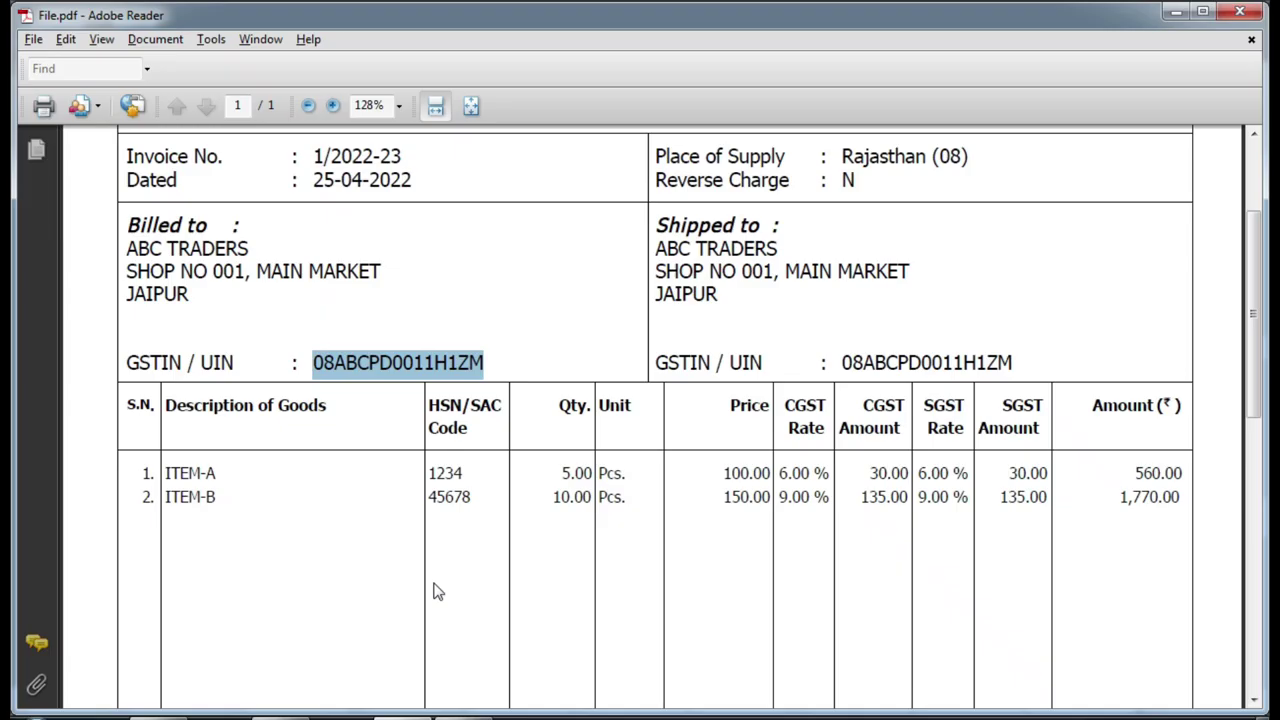
pyautogui.click(789, 481)
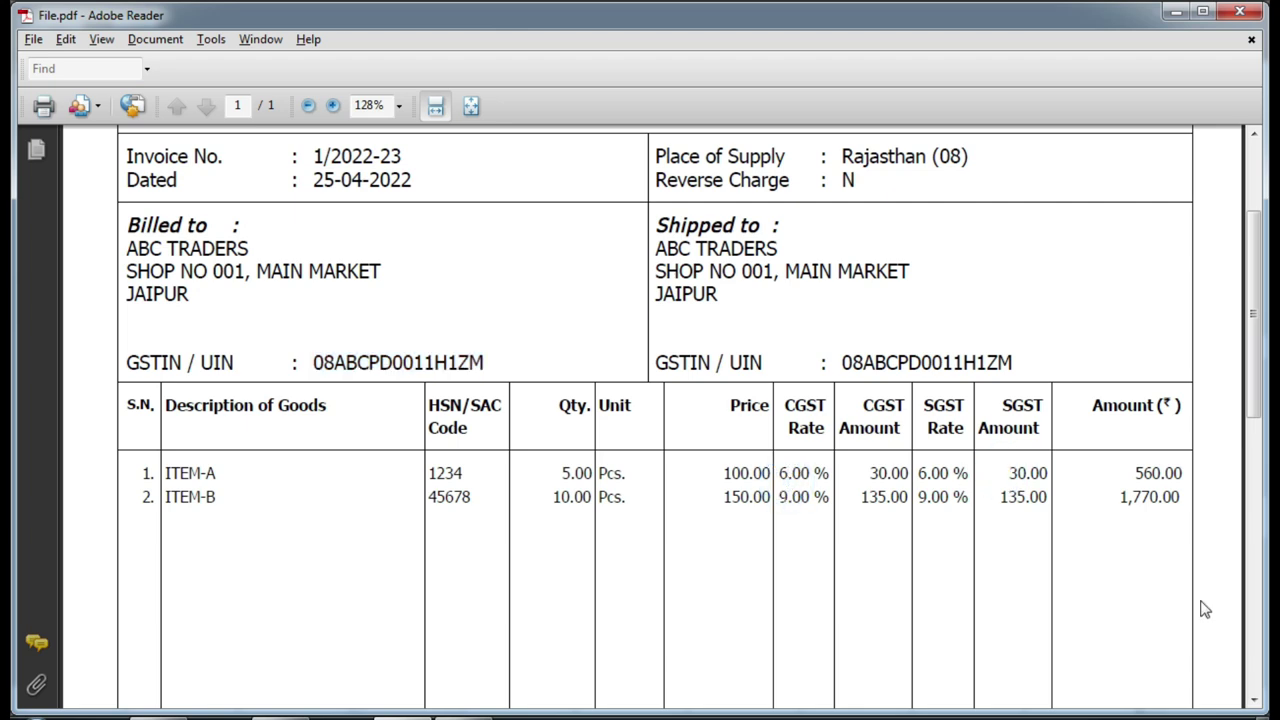
pyautogui.hotkey('alt', 'Tab')
pyautogui.write('12')
pyautogui.press('Return')
pyautogui.press('Return')
pyautogui.press('Return')
pyautogui.press('Return')
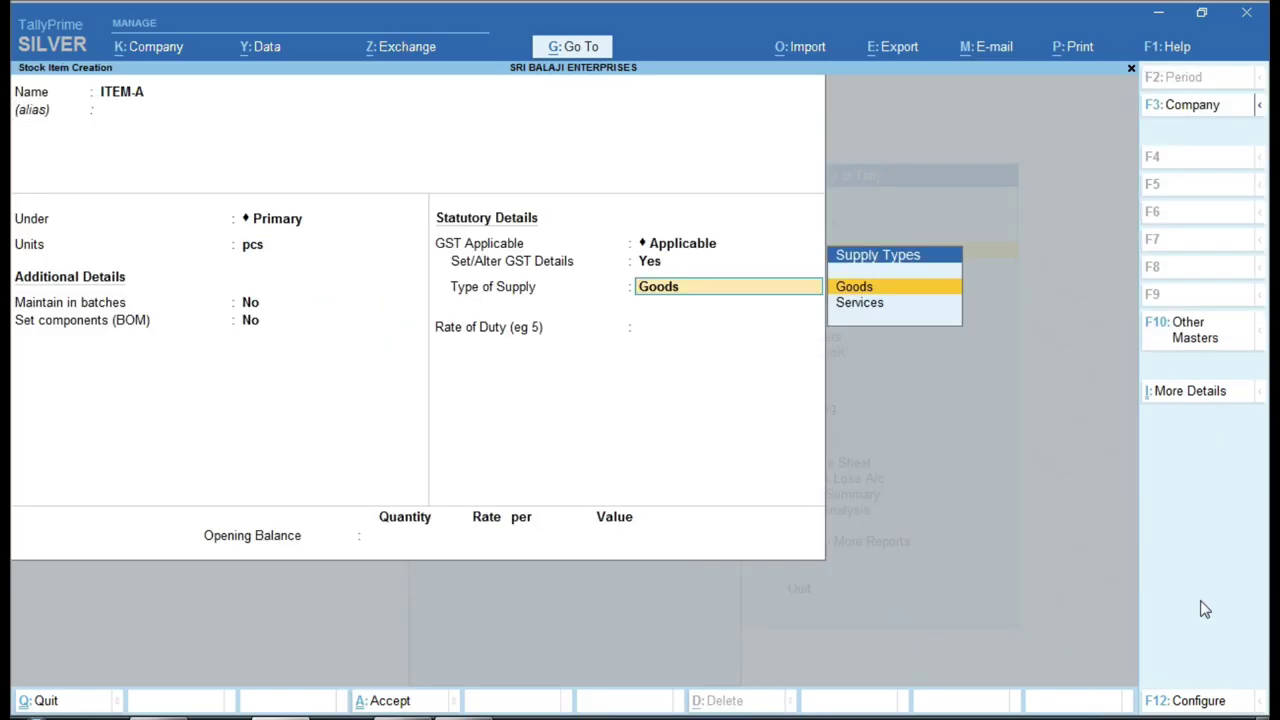
pyautogui.press('Return')
pyautogui.press('Return')
pyautogui.press('Return')
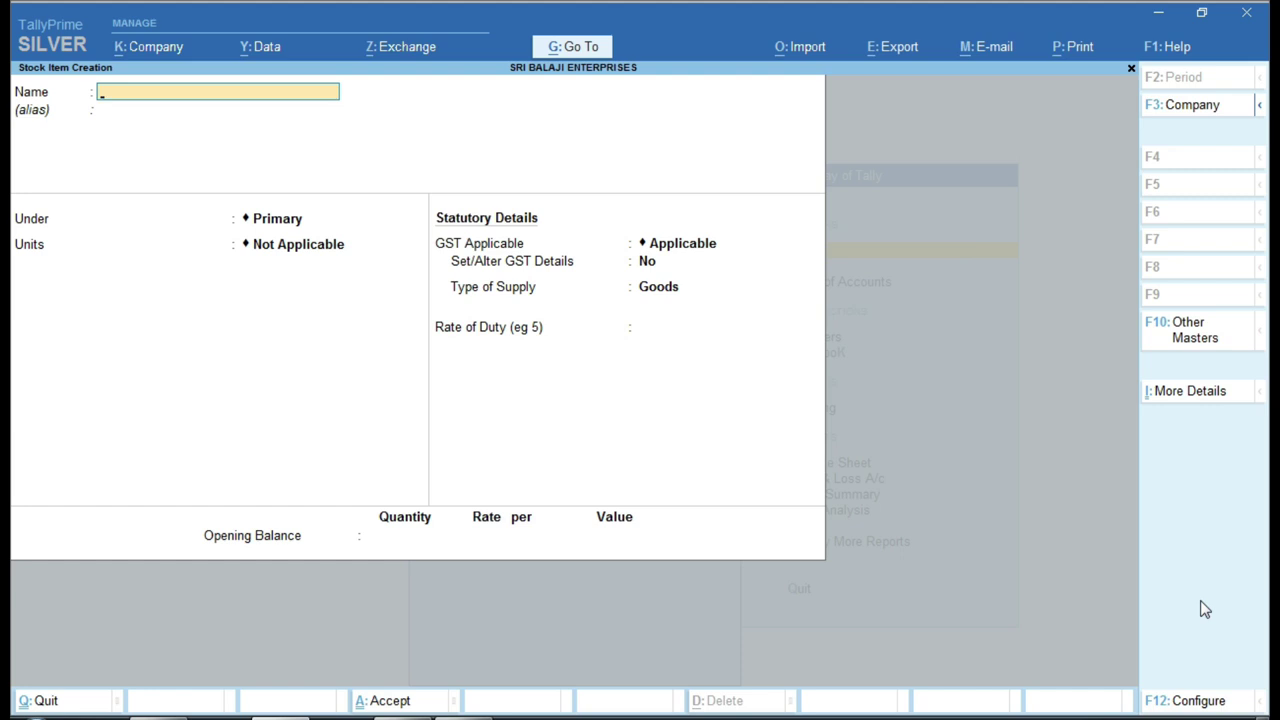
# Start a second stock item named ITEM-B under Primary with unit pcs, keeping batches and components off.
pyautogui.write('ITEM-A')
pyautogui.press('BackSpace')
pyautogui.write('B')
pyautogui.press('Return')
pyautogui.press('Return')
pyautogui.press('Return')
pyautogui.press('Down')
pyautogui.press('Return')
pyautogui.press('Return')
pyautogui.press('Return')
pyautogui.press('Return')
# Enable GST details for ITEM-B and enter description ITEM-B and HSN/SAC code 45678 from the Adobe Reader invoice.
pyautogui.press('y')
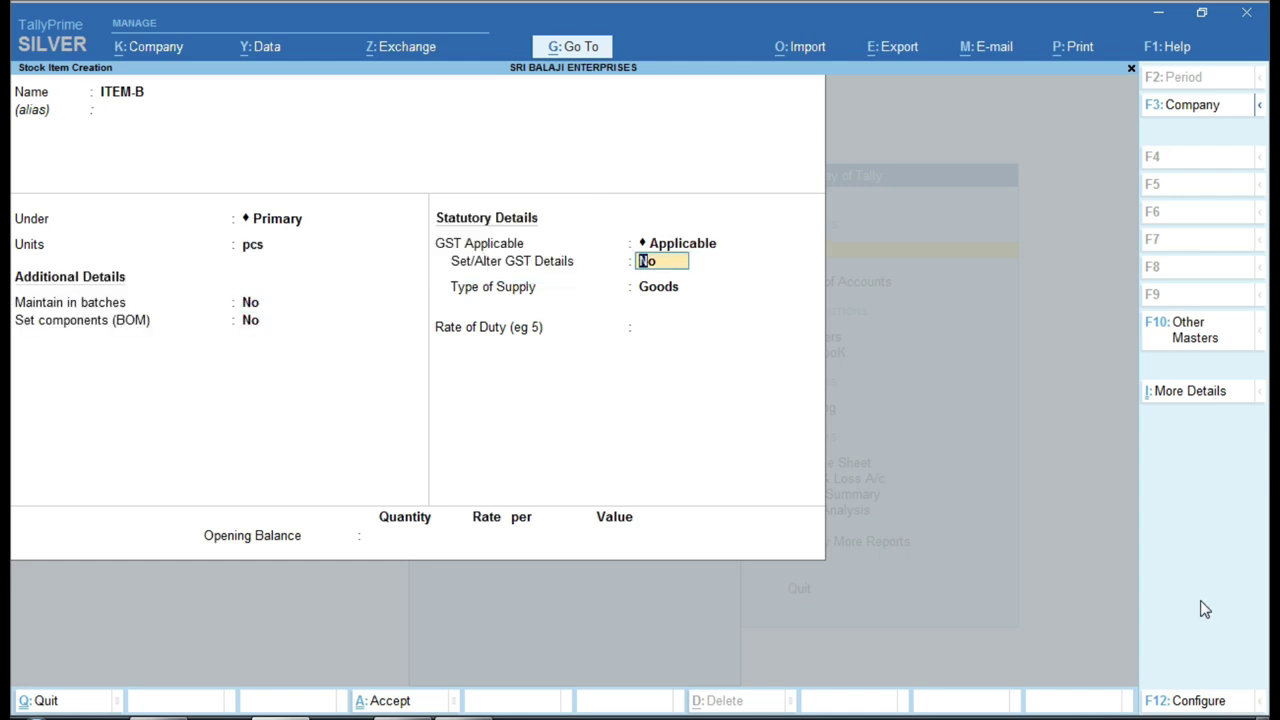
pyautogui.press('Return')
pyautogui.write('IT')
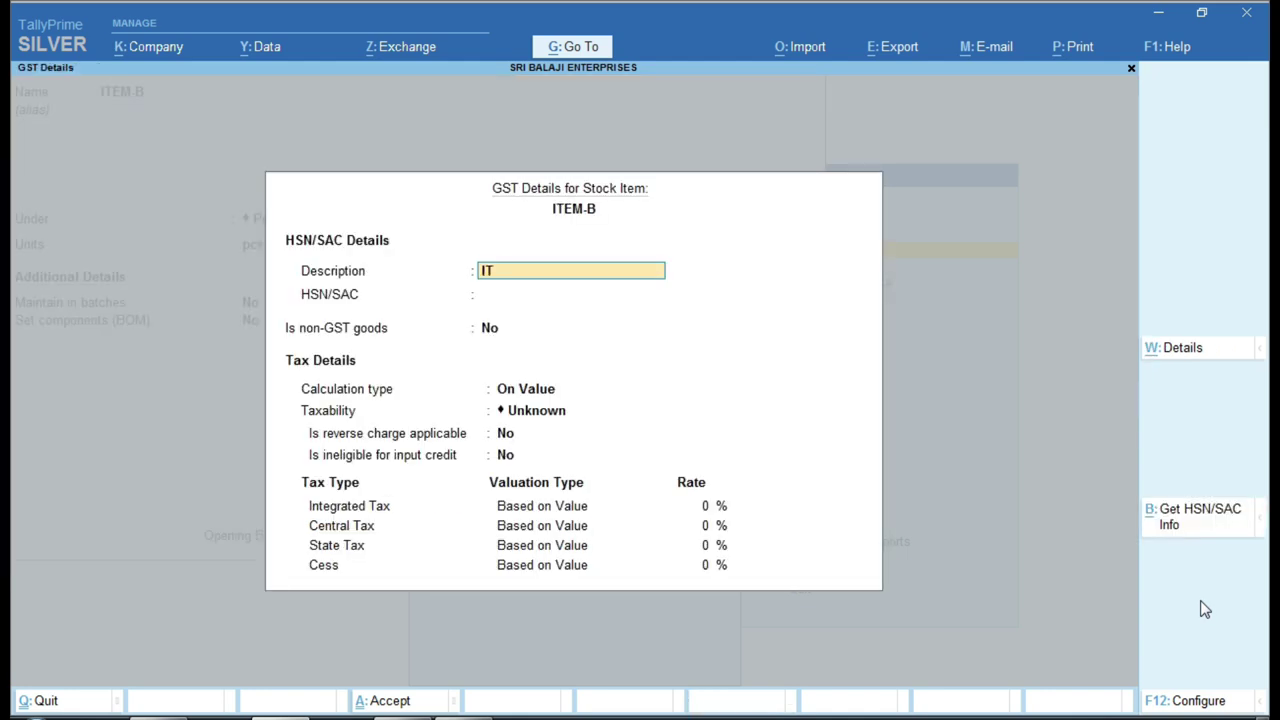
pyautogui.write('EM-B')
pyautogui.press('Return')
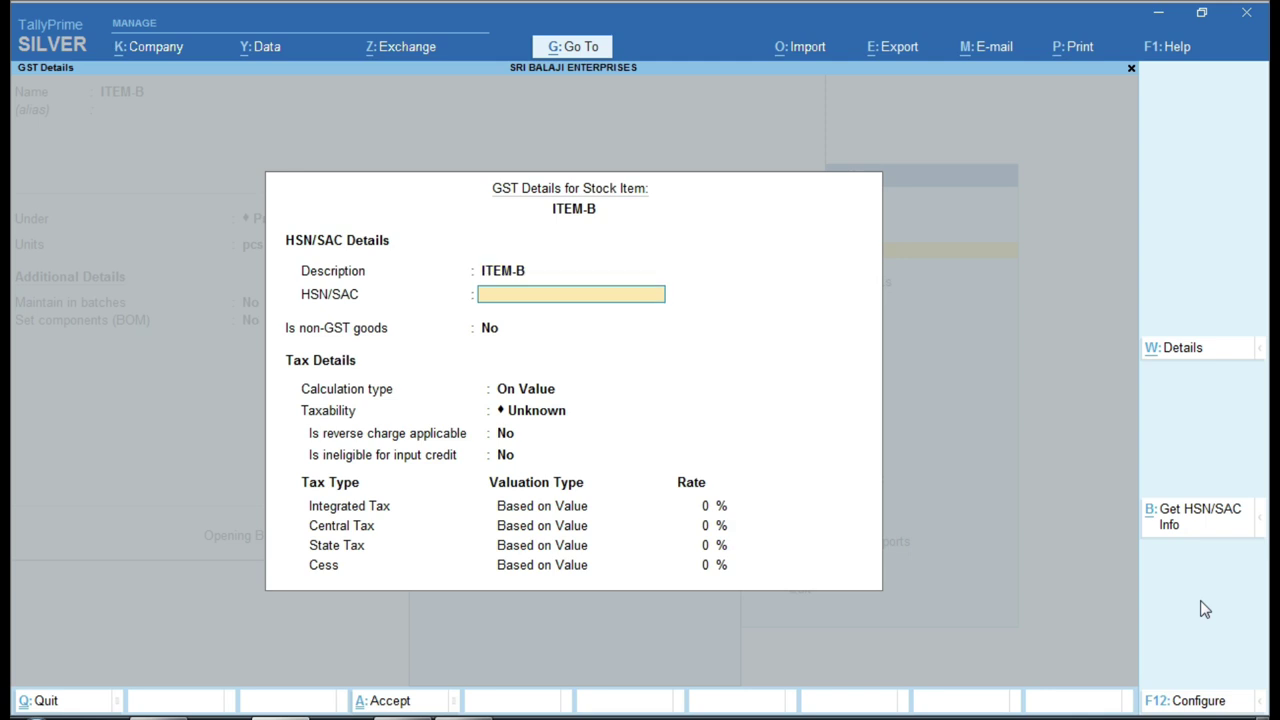
pyautogui.hotkey('alt', 'Tab')
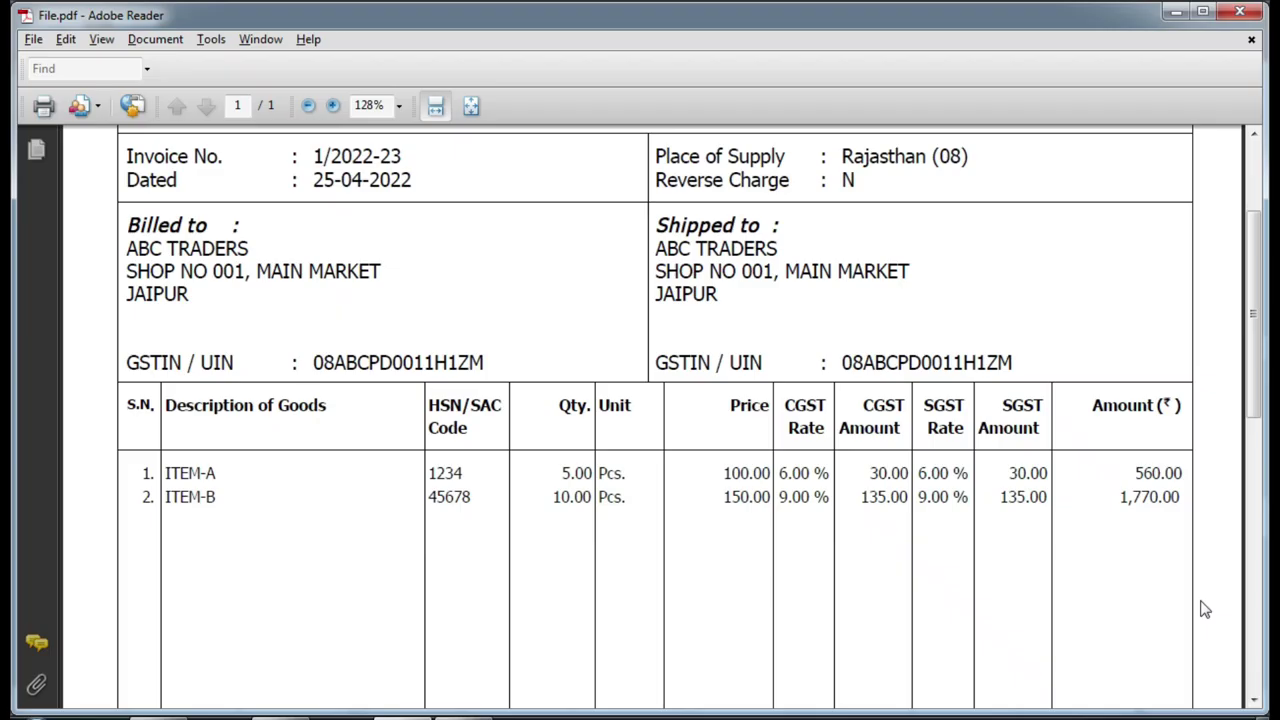
pyautogui.hotkey('alt', 'Tab')
pyautogui.write('4567')
pyautogui.press('BackSpace')
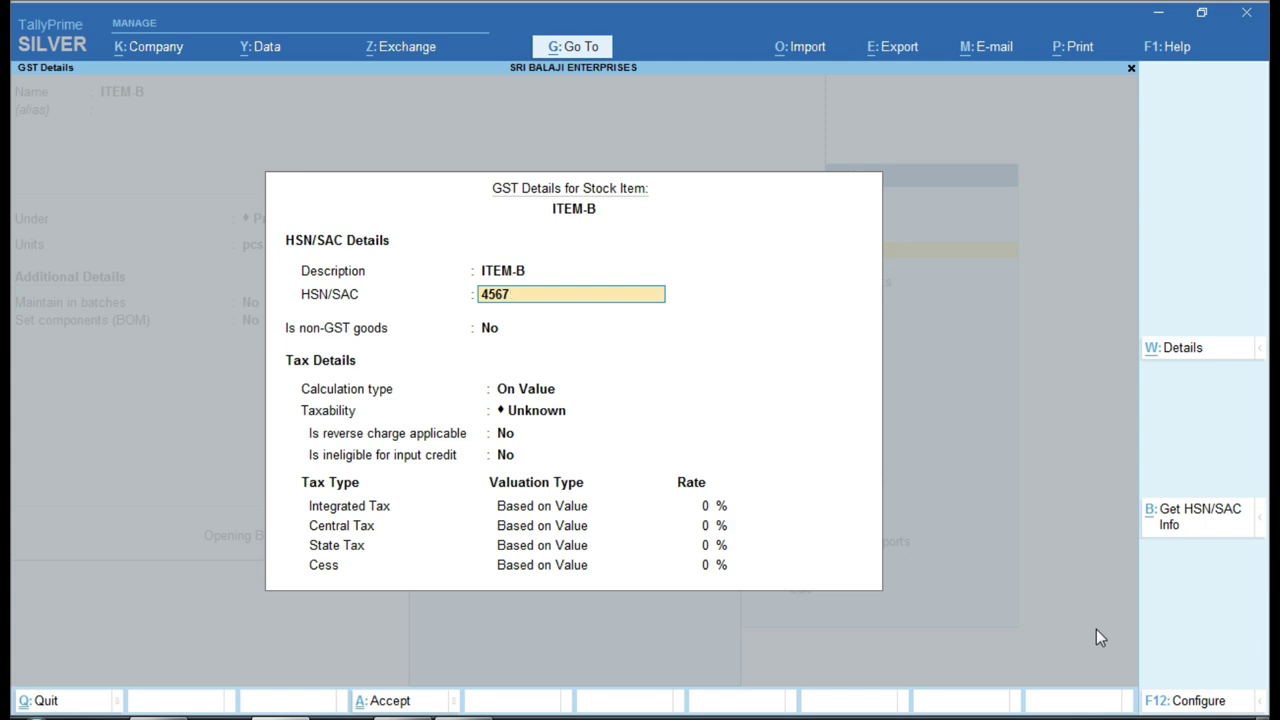
pyautogui.write('8')
pyautogui.press('Return')
# Make ITEM-B Taxable with an integrated tax rate of 18%, keep the supply type Goods, and save the item.
pyautogui.press('Down')
pyautogui.press('Down')
pyautogui.press('Down')
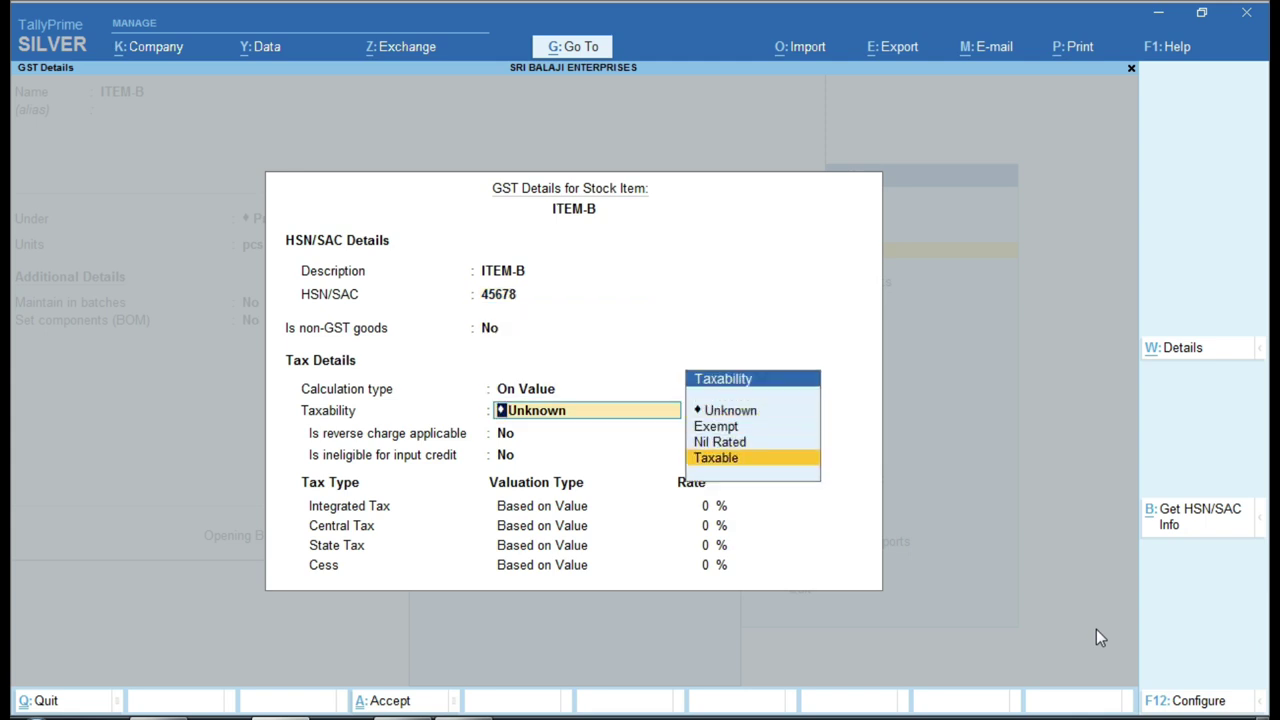
pyautogui.press('Return')
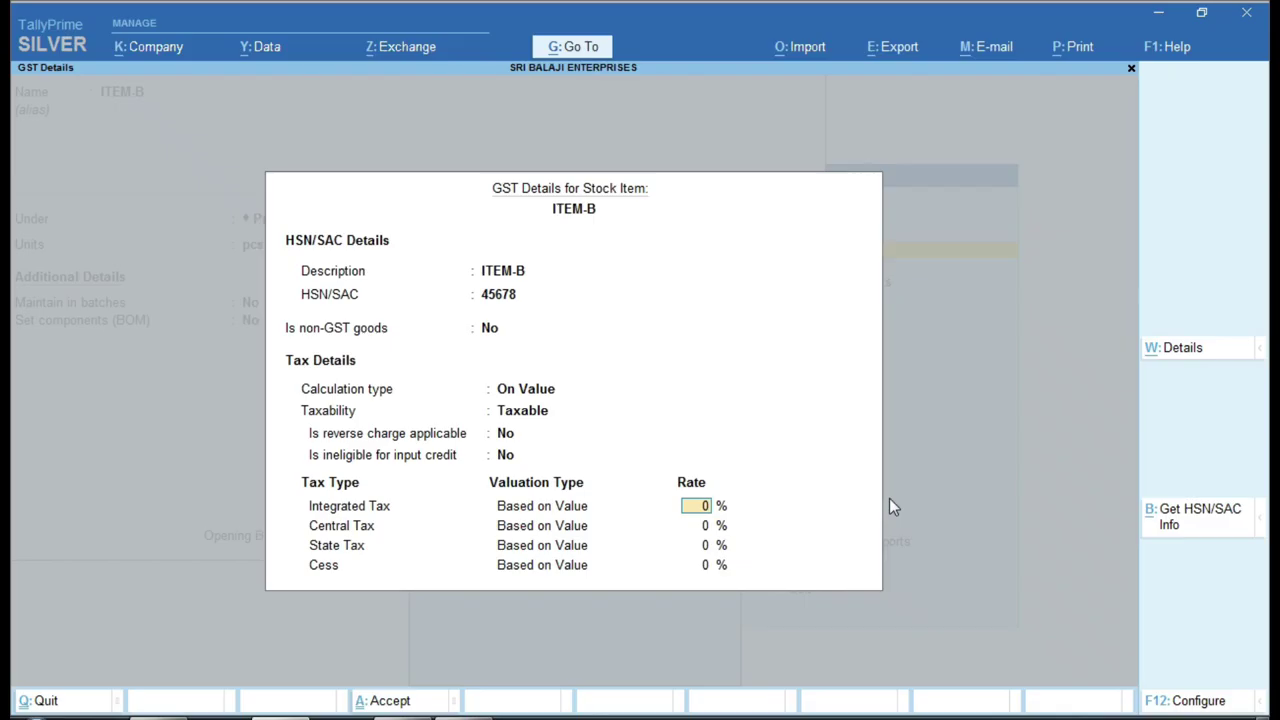
pyautogui.write('18')
pyautogui.press('Return')
pyautogui.press('Return')
pyautogui.press('Return')
pyautogui.press('Return')
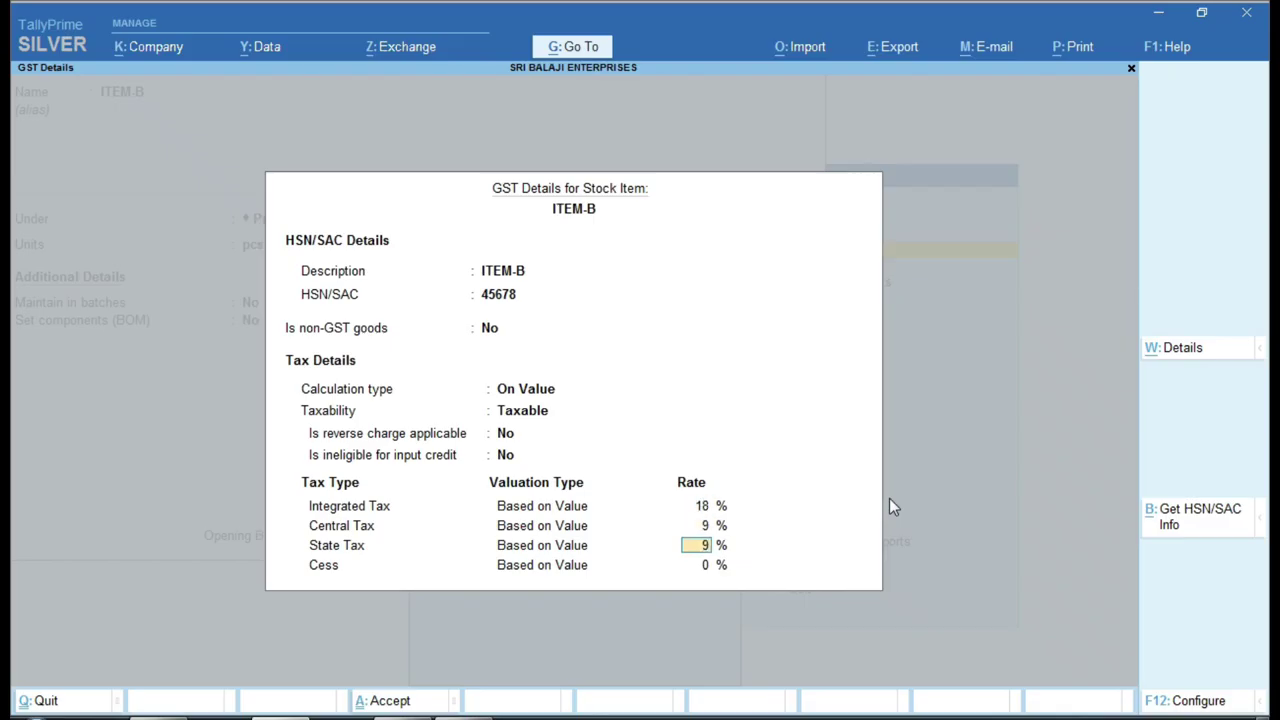
pyautogui.press('Return')
pyautogui.press('Return')
pyautogui.press('Return')
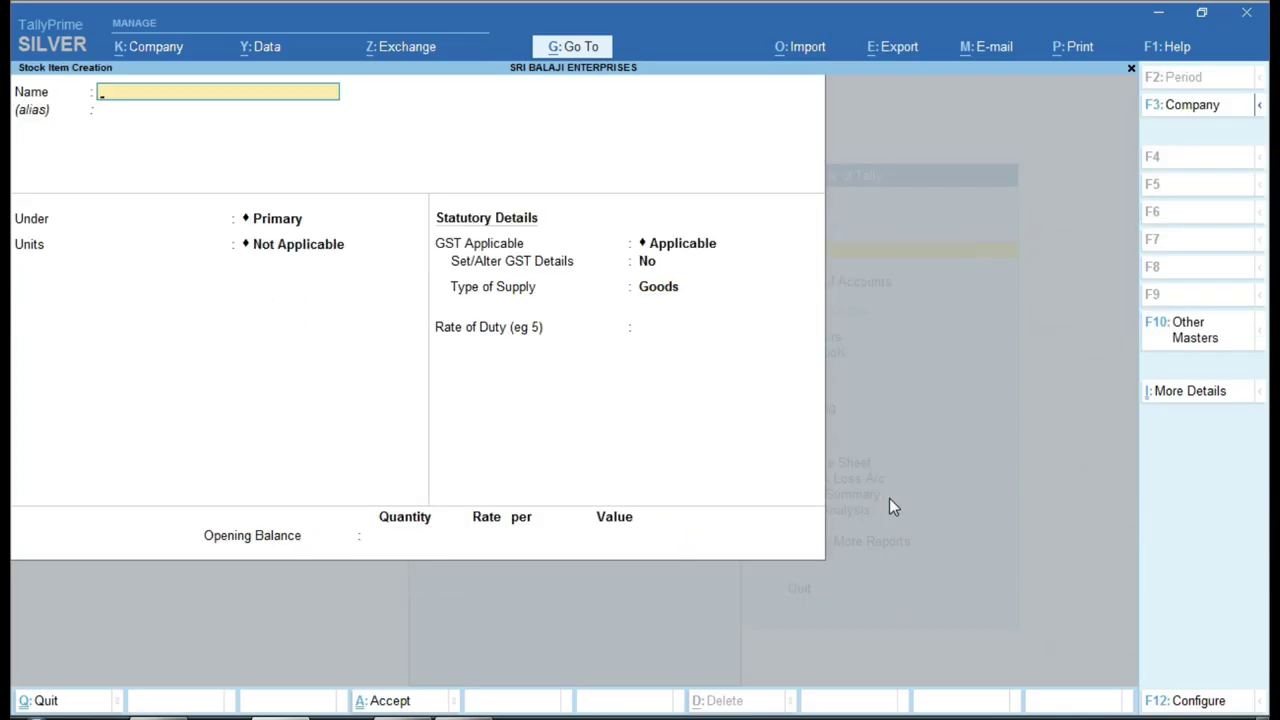
# Leave stock item creation and return to the Gateway of Tally.
pyautogui.press('Escape')
pyautogui.press('Return')
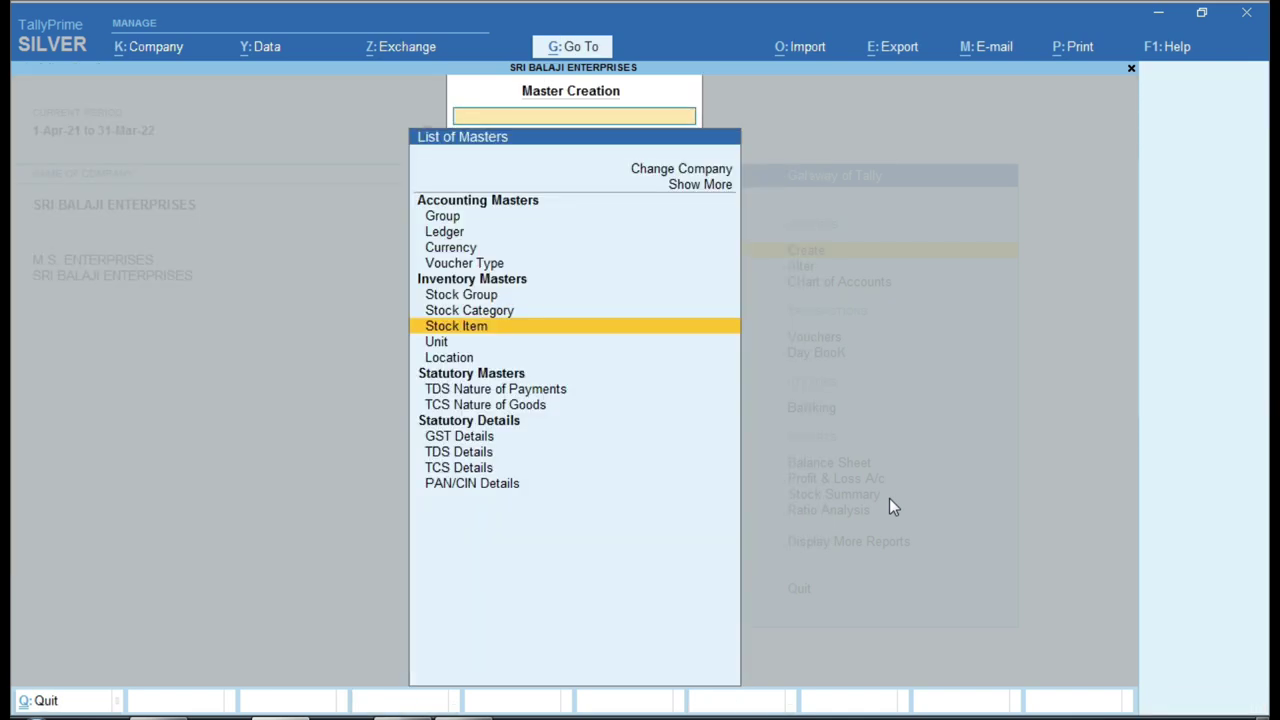
pyautogui.press('Escape')
pyautogui.press('Escape')
pyautogui.press('Escape')
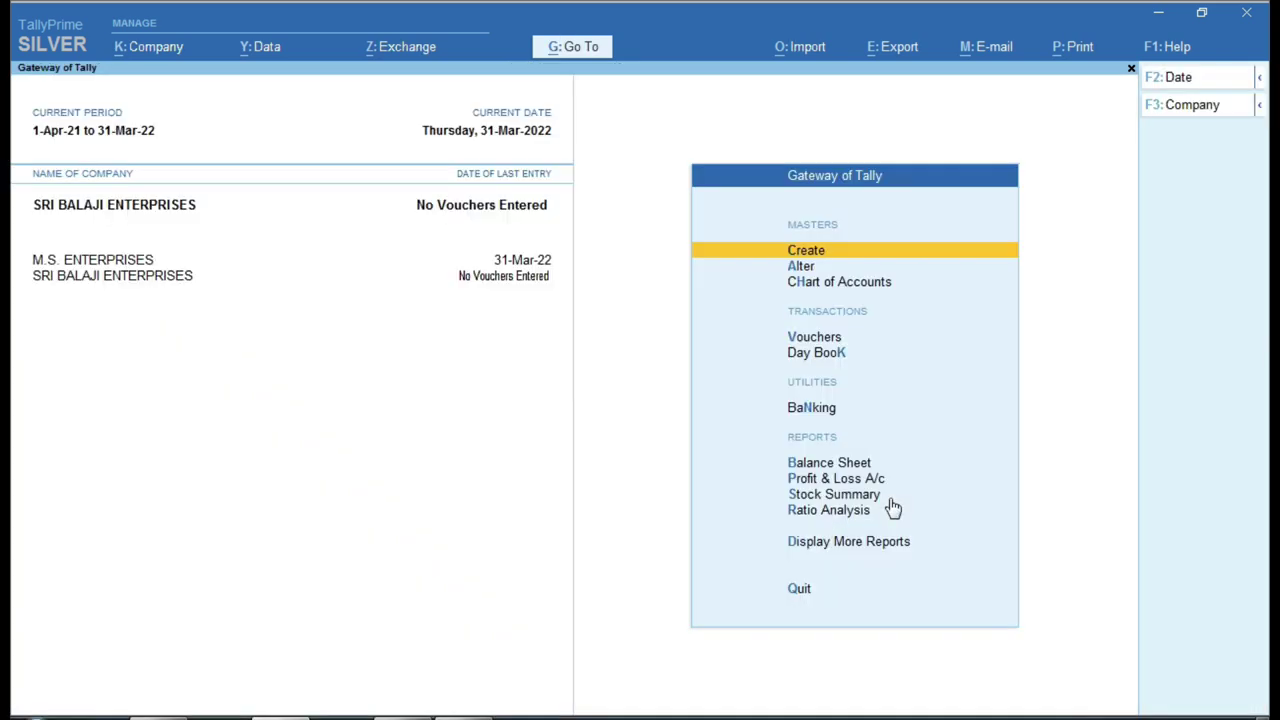
# Open a new Sales voucher and compare its number with the invoice number on the tax invoice in Adobe Reader.
pyautogui.press('Down')
pyautogui.press('Down')
pyautogui.press('Down')
pyautogui.press('Return')
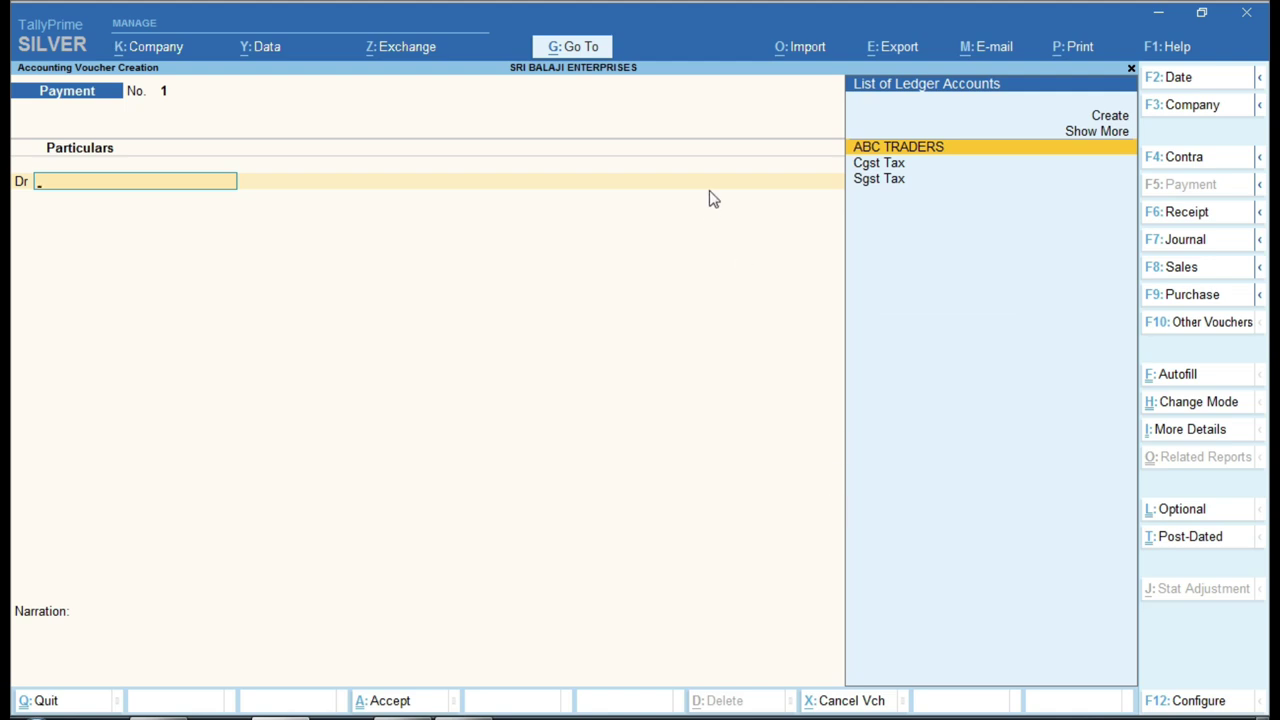
pyautogui.click(1210, 270)
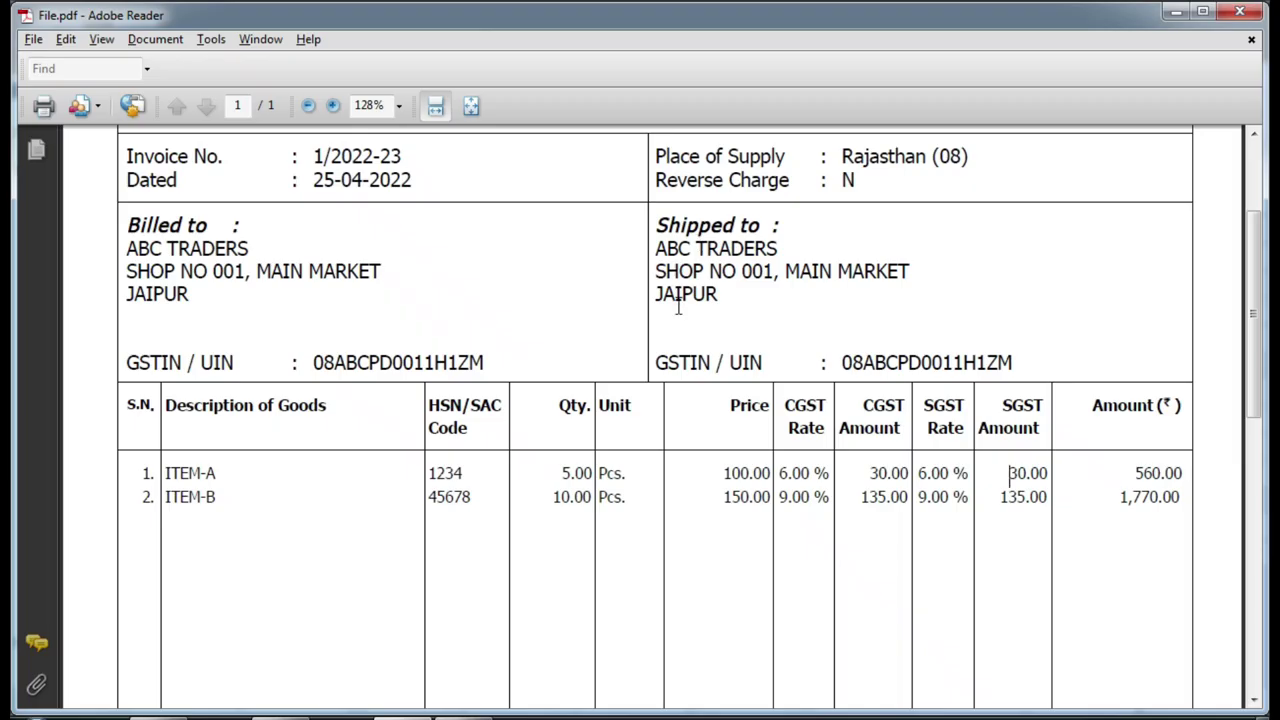
pyautogui.scroll(3, 477, 335)
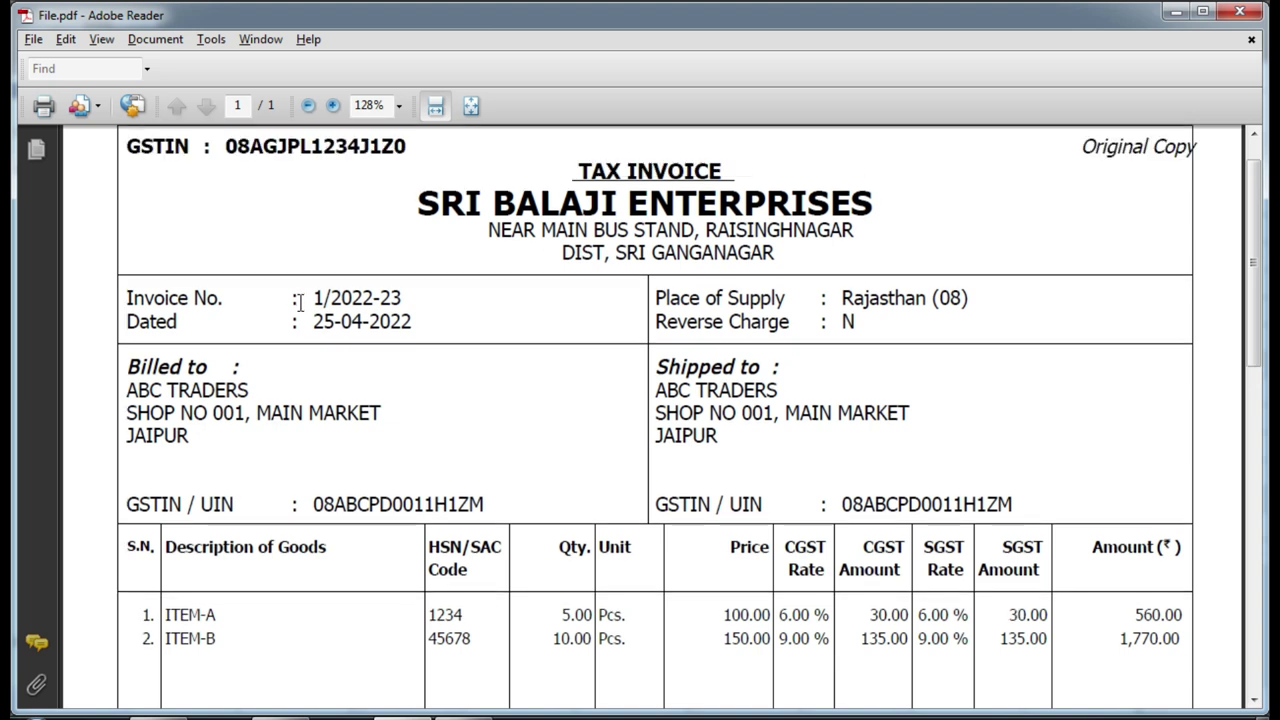
pyautogui.moveTo(311, 298)
pyautogui.mouseDown()
pyautogui.moveTo(350, 298)
pyautogui.moveTo(326, 298)
pyautogui.mouseUp()
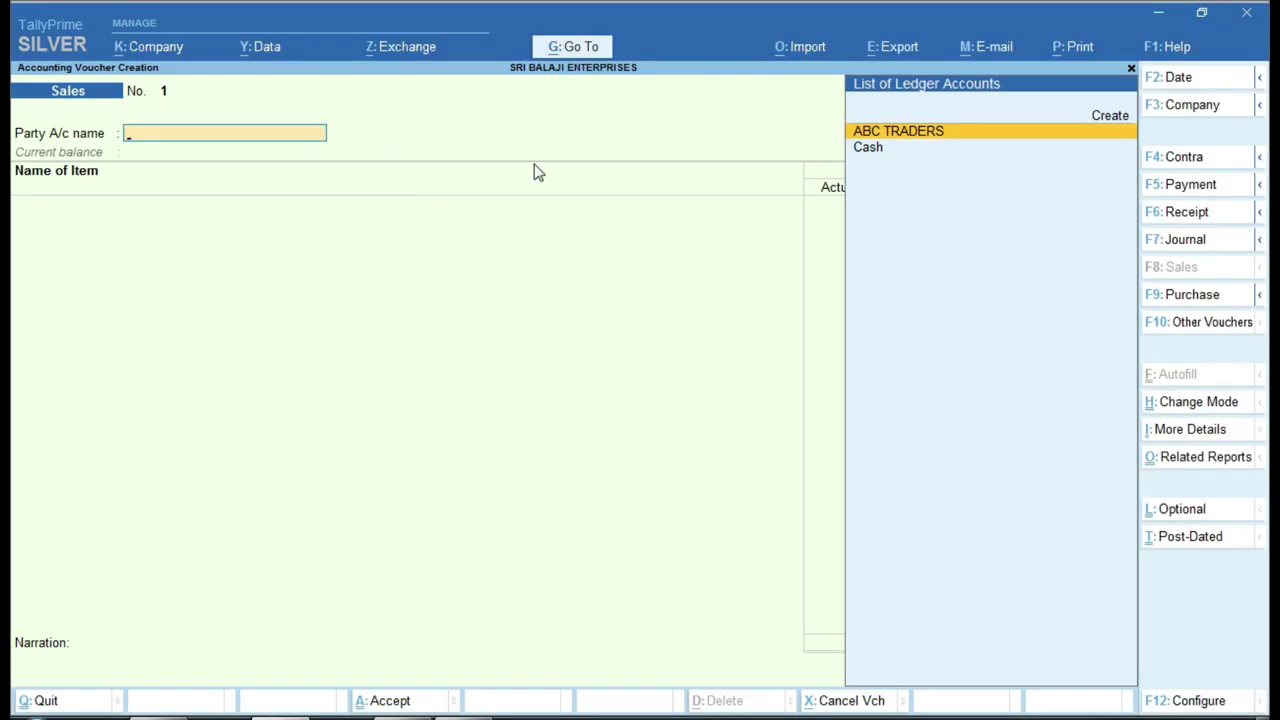
# Leave the voucher in TallyPrime and open the Sales voucher type for alteration.
pyautogui.press('Escape')
pyautogui.press('Return')
pyautogui.press('Up')
pyautogui.press('Up')
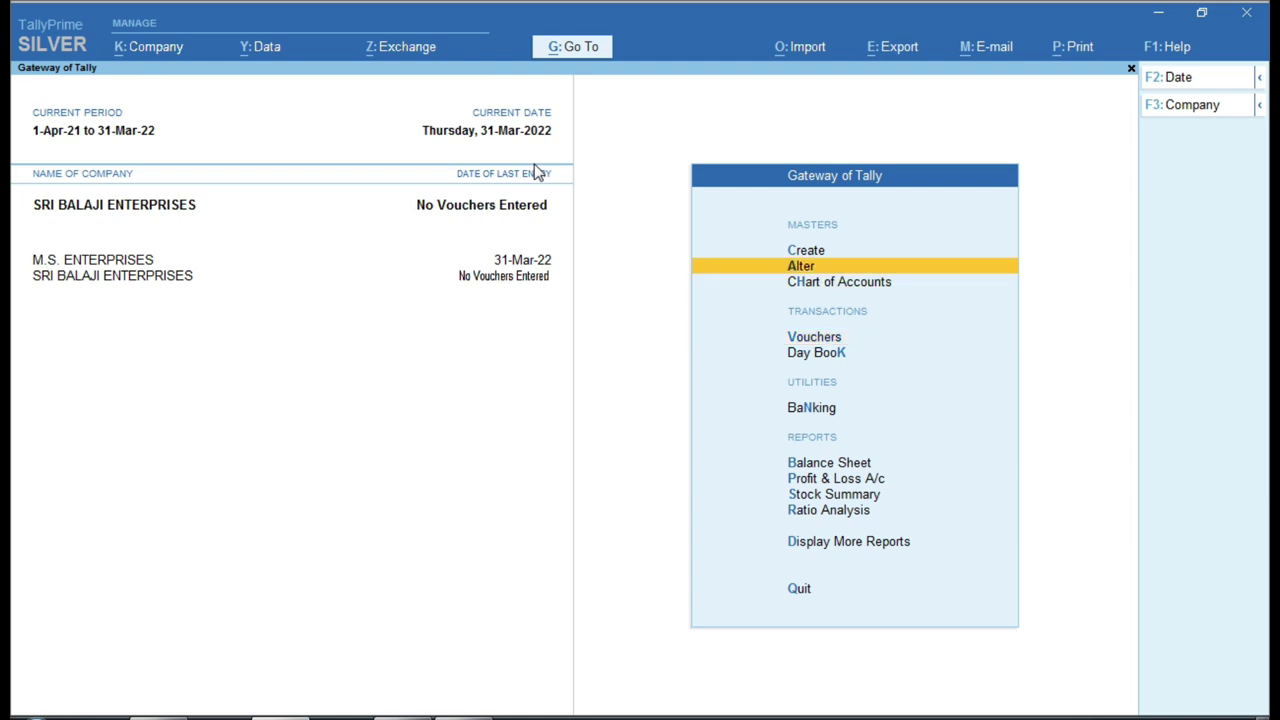
pyautogui.press('Return')
pyautogui.press('Down')
pyautogui.press('Down')
pyautogui.press('Down')
pyautogui.press('Return')
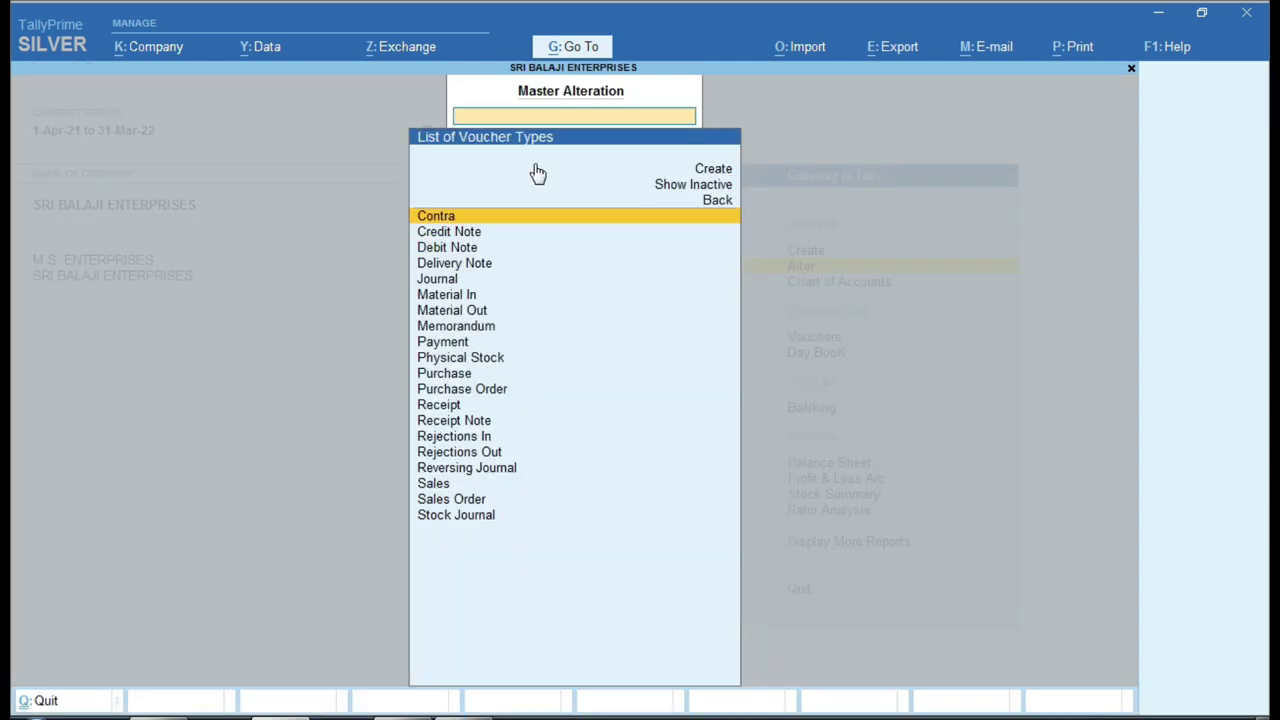
pyautogui.write('SA')
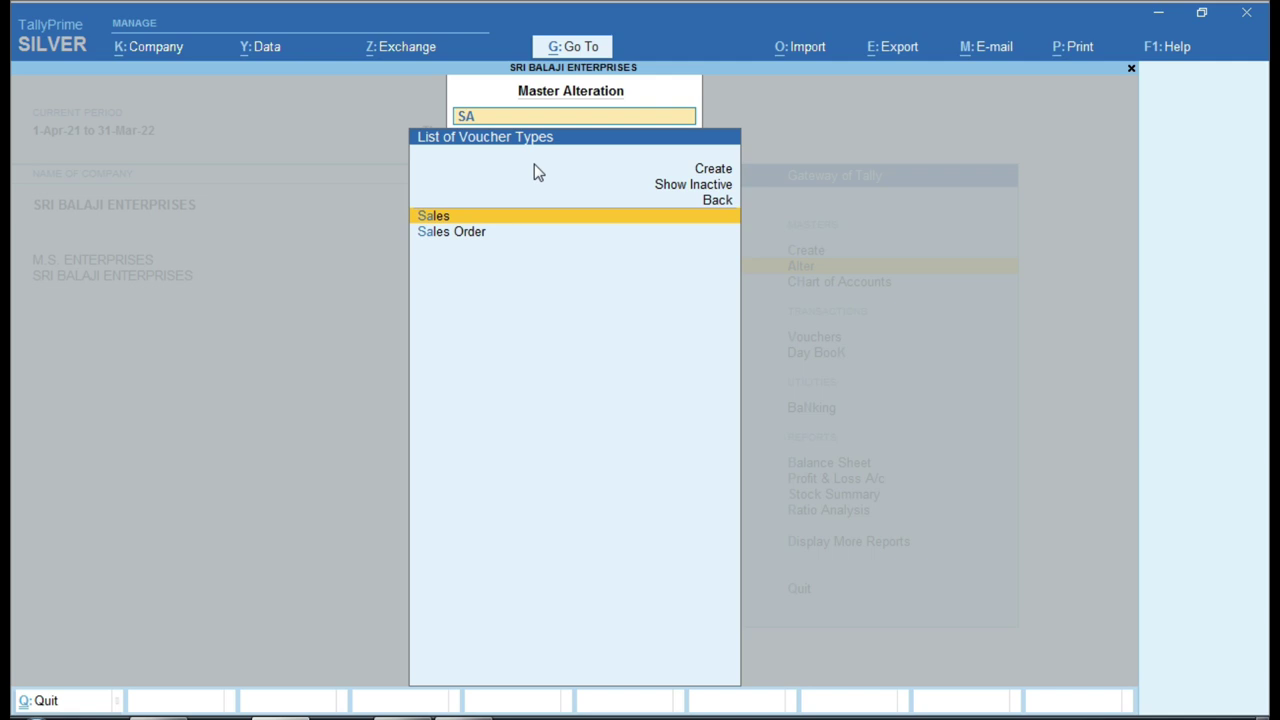
pyautogui.press('Return')
# Set the Sales voucher type's numbering method to Manual, prevent duplicates, and save the voucher type.
pyautogui.press('Return')
pyautogui.press('Return')
pyautogui.press('Return')
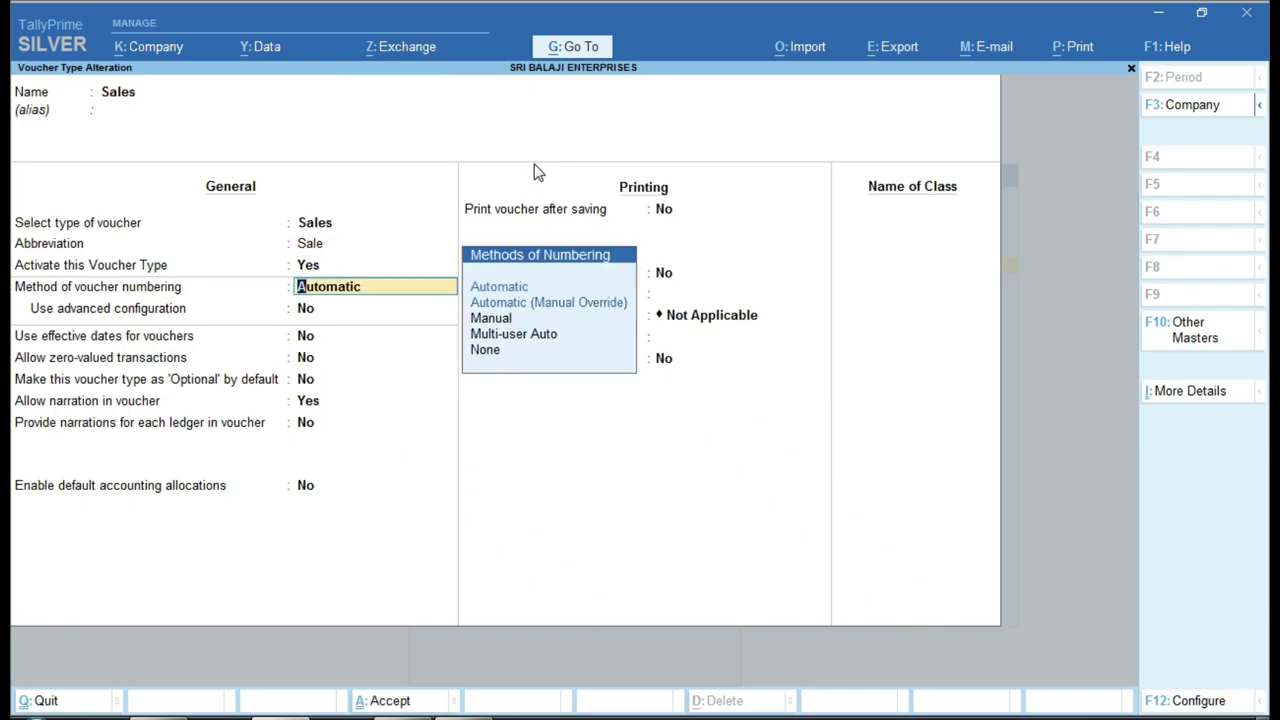
pyautogui.press('Down')
pyautogui.press('Down')
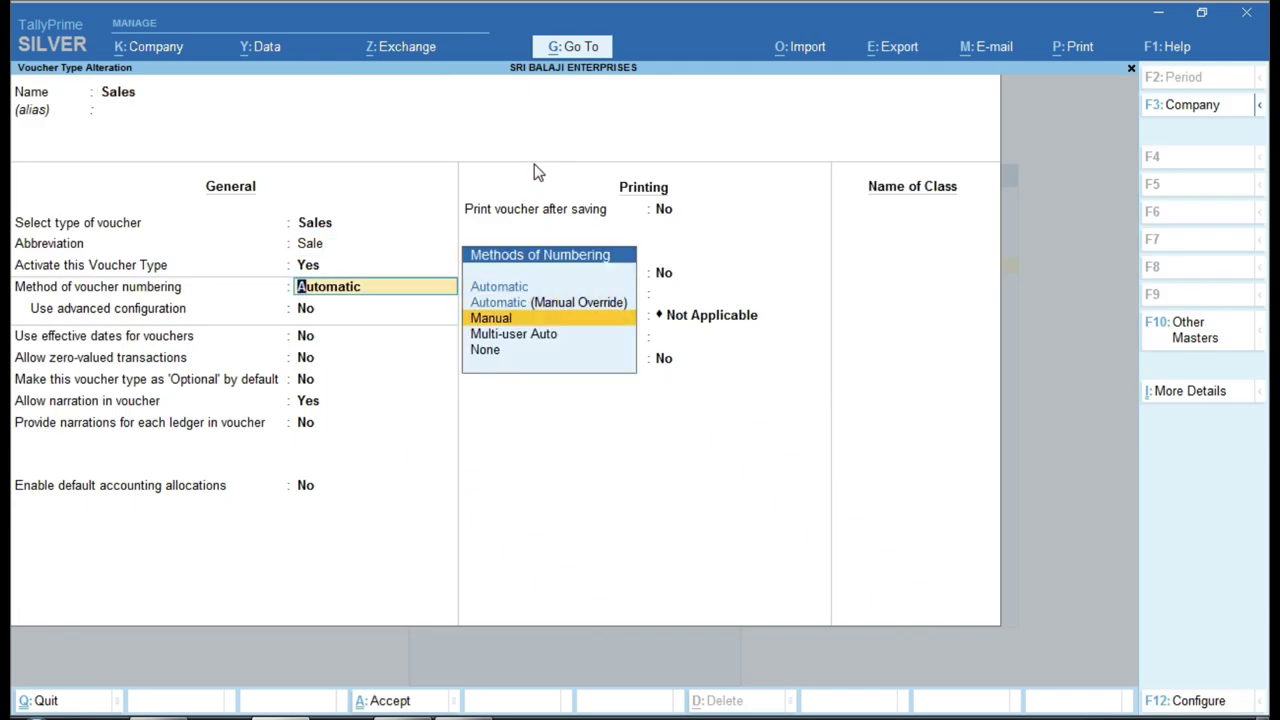
pyautogui.press('Return')
pyautogui.write('Yes')
pyautogui.press('Return')
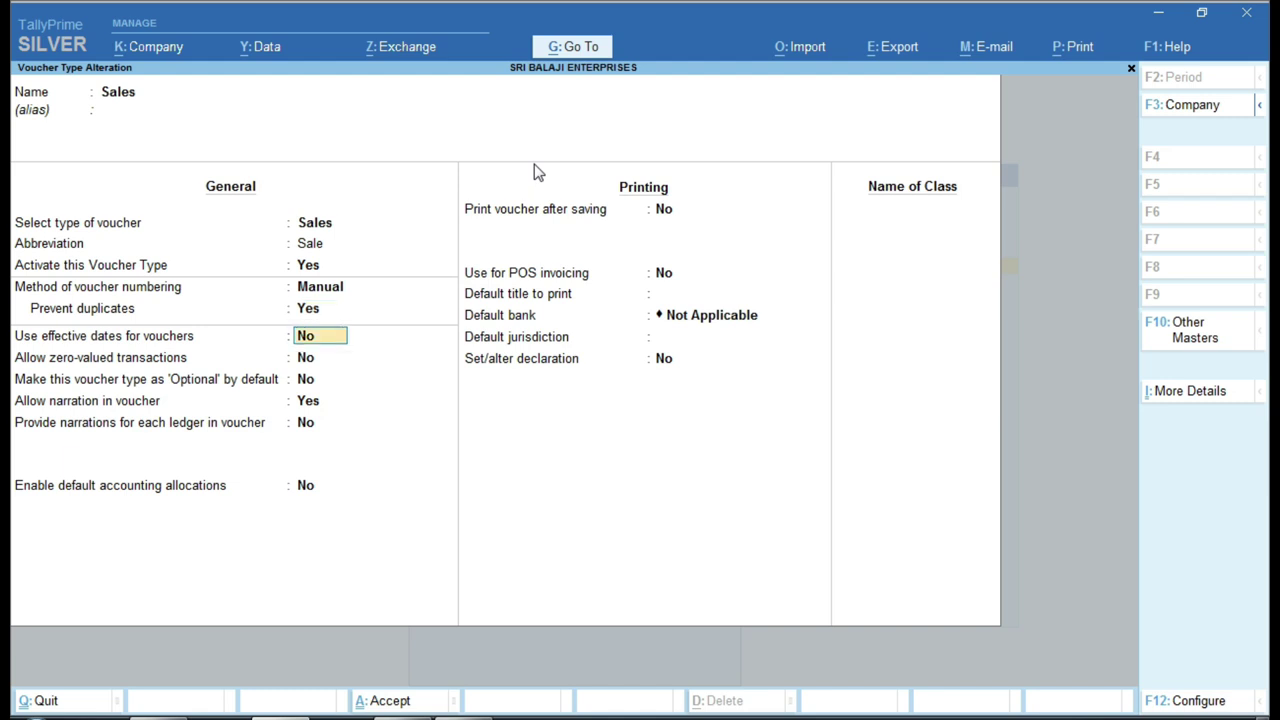
pyautogui.press('ctrl')
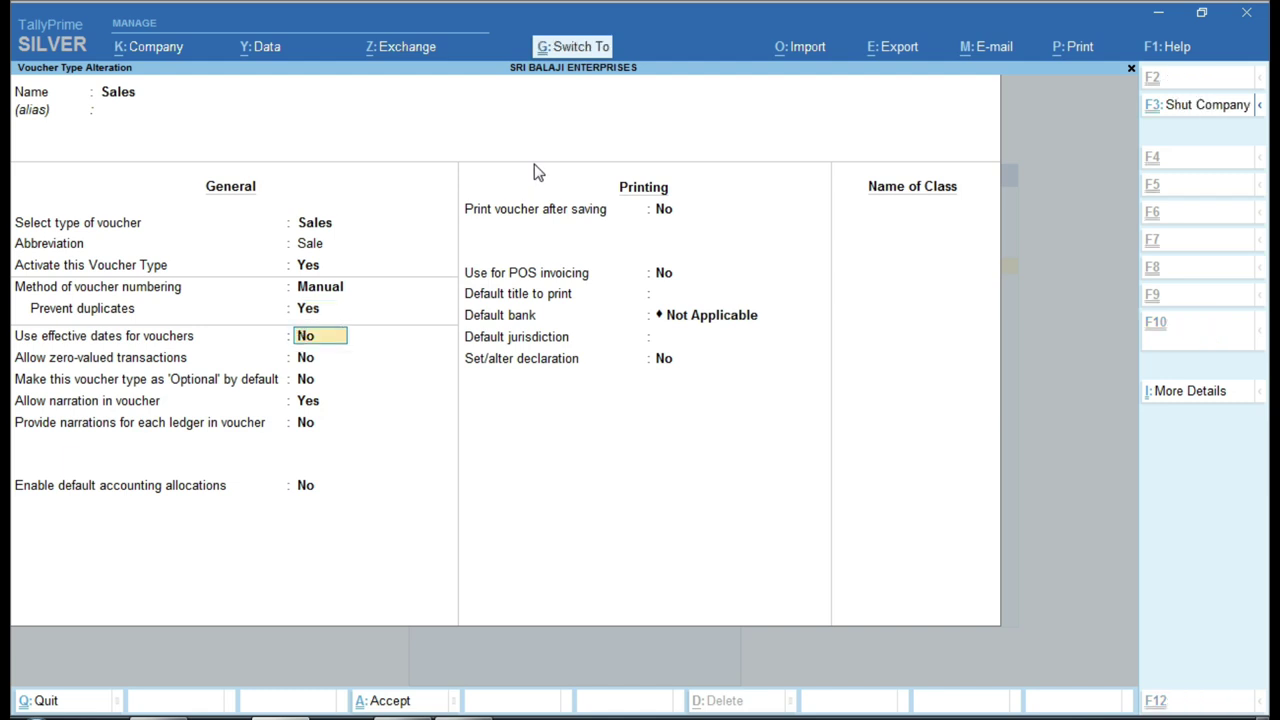
pyautogui.hotkey('ctrl', 'a')
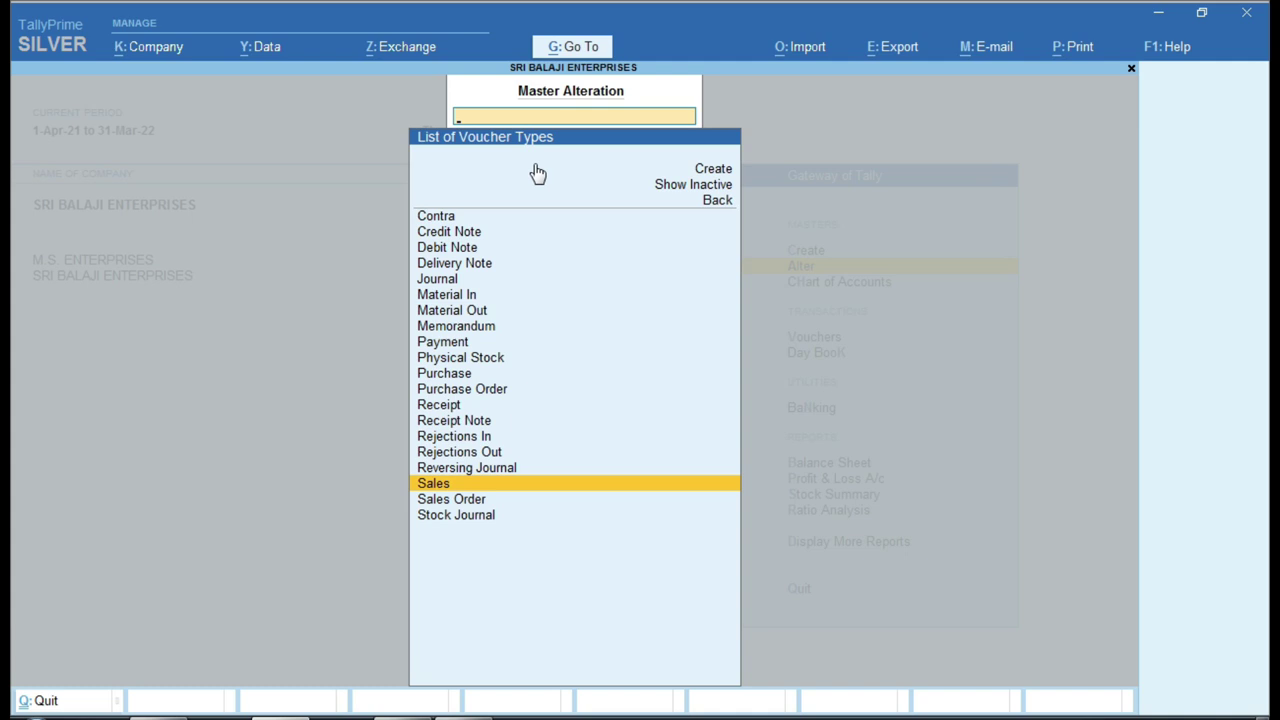
# Return to the Gateway of Tally, open a new Sales voucher, and enter voucher number 1/2022-23.
pyautogui.press('Escape')
pyautogui.press('Up')
pyautogui.press('Down')
pyautogui.press('Down')
pyautogui.press('Down')
pyautogui.press('Return')
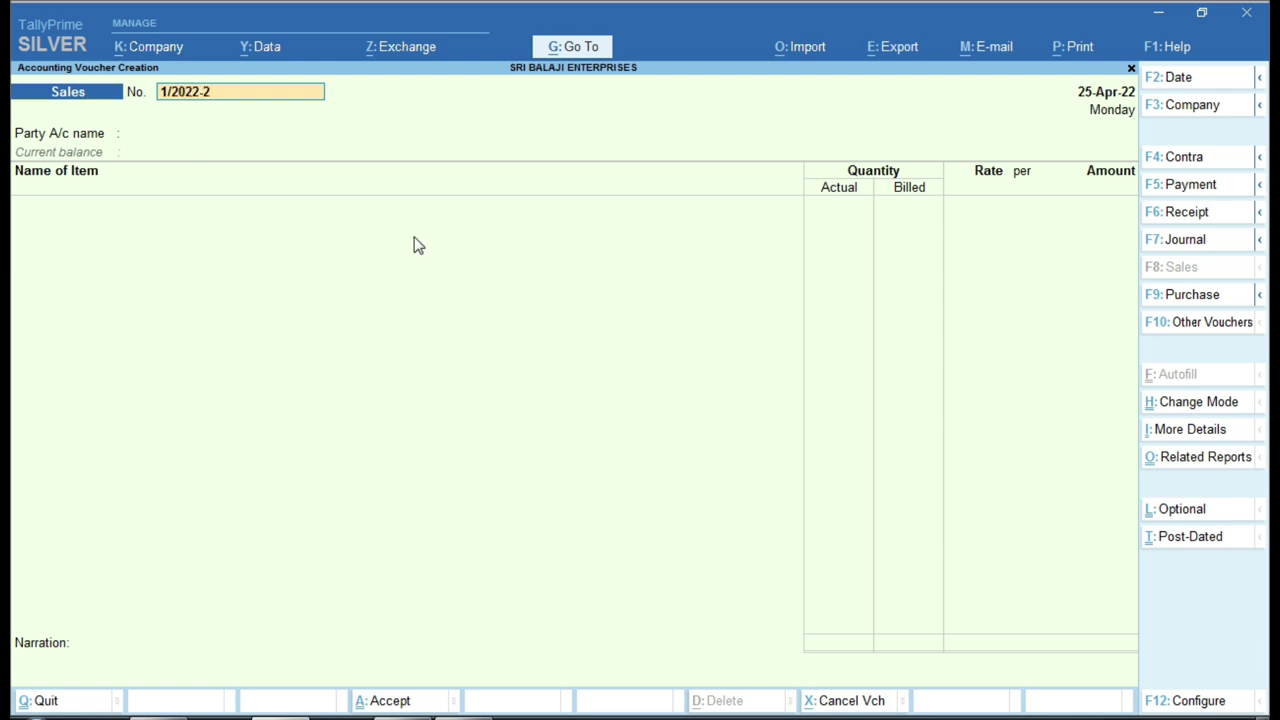
pyautogui.press('Return')
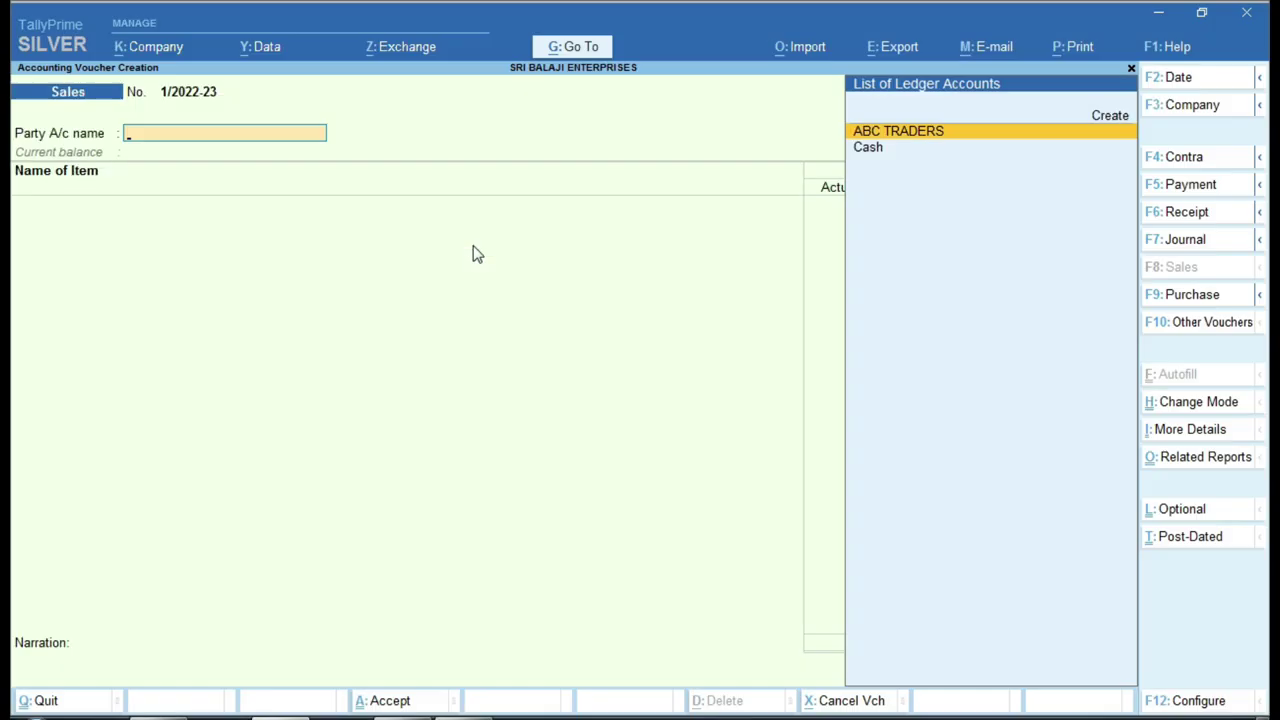
# Set the voucher date to 25.4.2022 and choose ABC TRADERS as the party account.
pyautogui.press('F2')
pyautogui.write('25.')
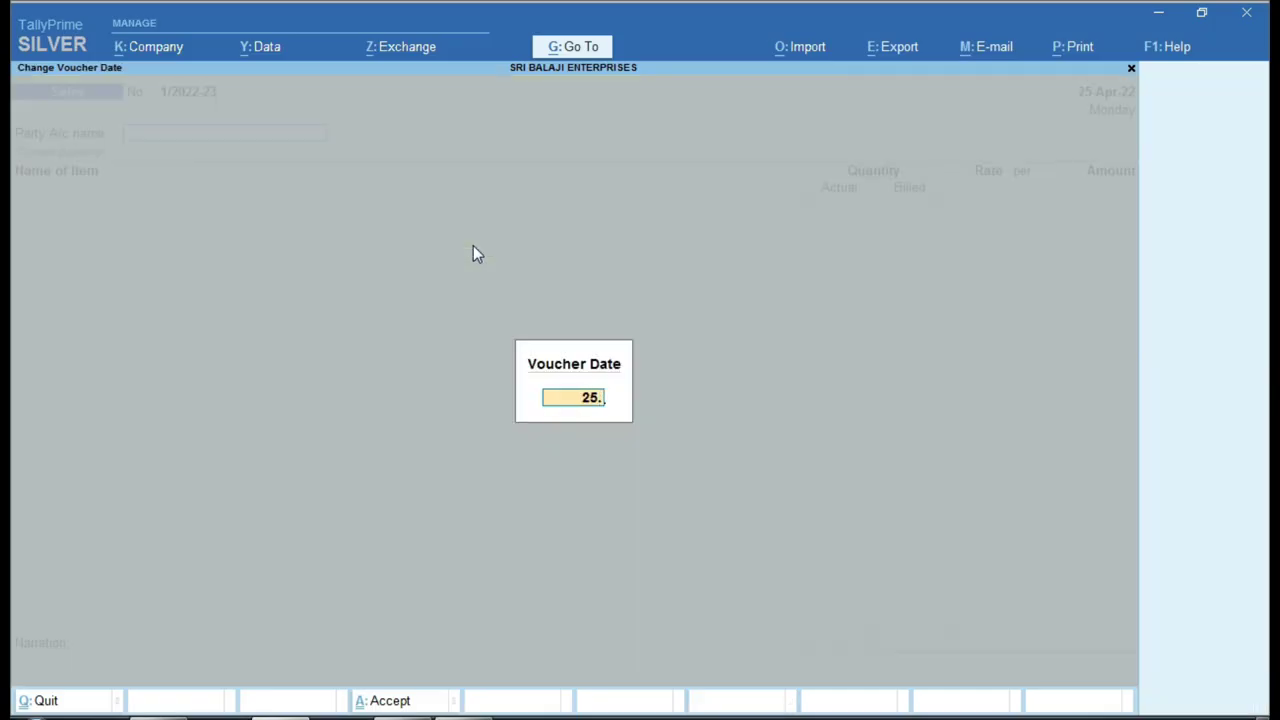
pyautogui.write('4.2022')
pyautogui.press('Return')
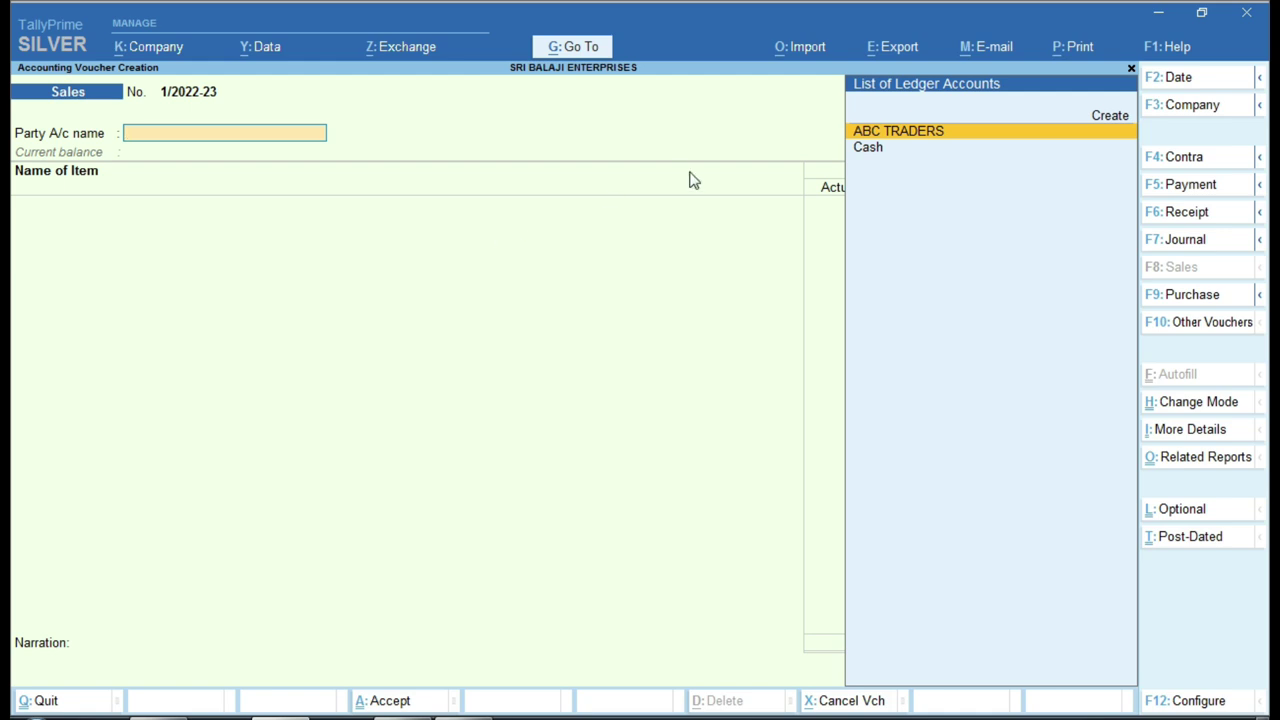
pyautogui.press('Return')
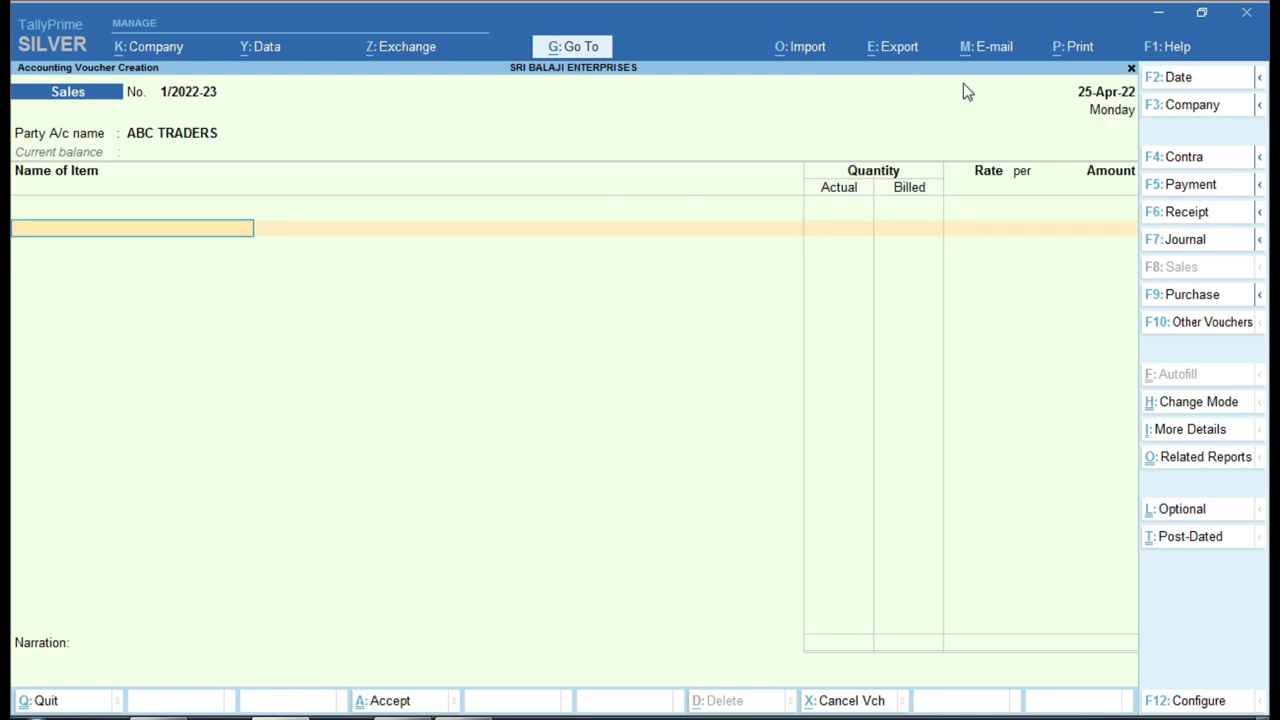
# Add ITEM-A to the sales voucher with a quantity of 5 pcs at a rate of 100 per pcs.
pyautogui.write('IT')
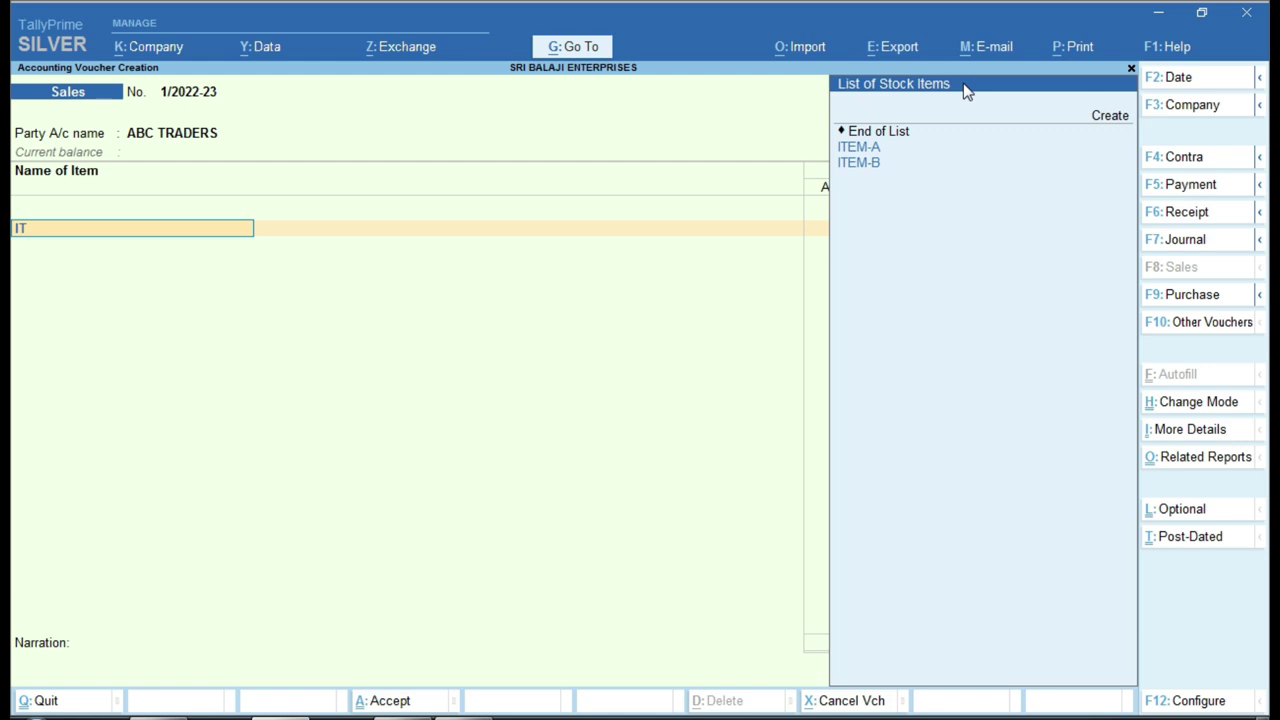
pyautogui.press('Return')
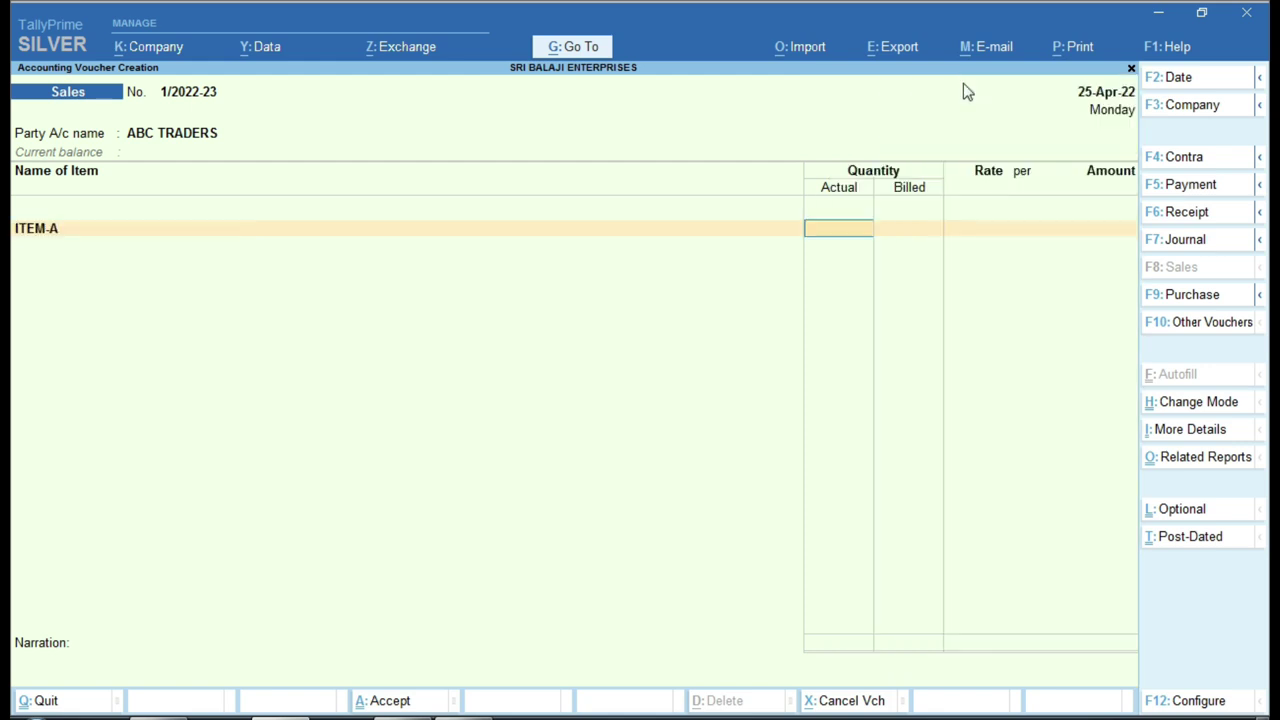
pyautogui.write('5')
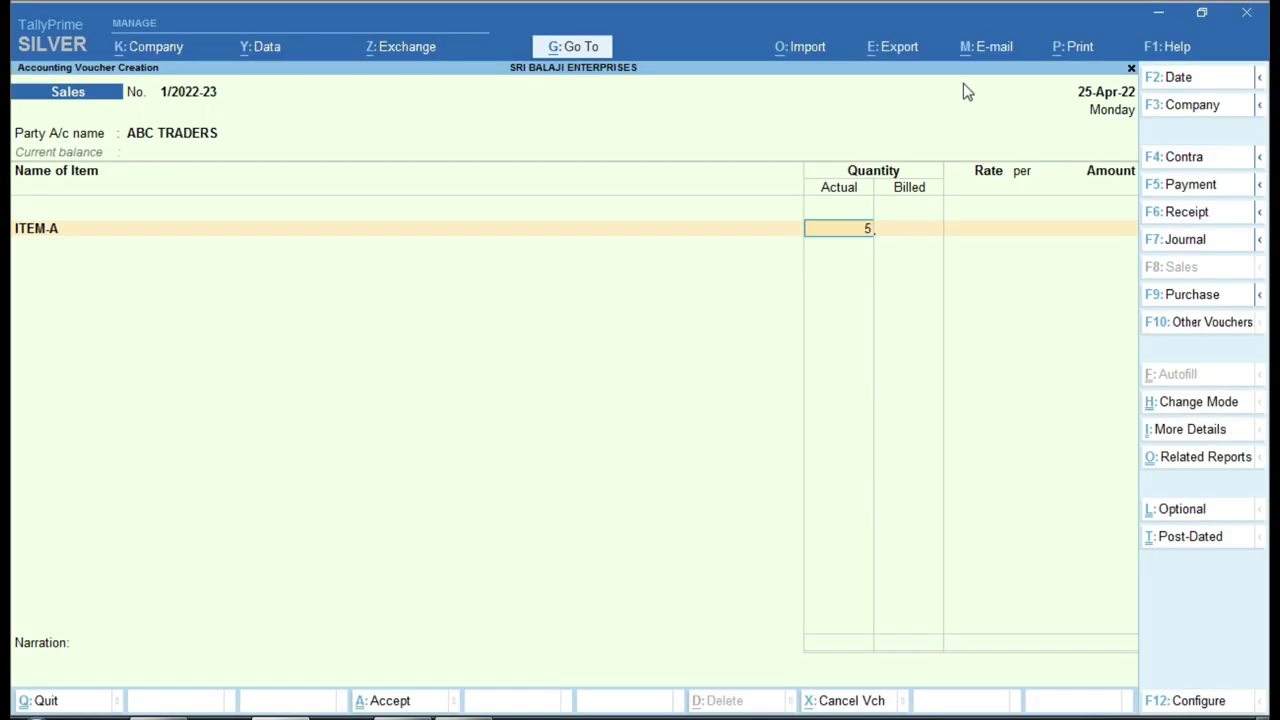
pyautogui.press('Return')
pyautogui.press('Return')
pyautogui.write('100')
pyautogui.press('Return')
pyautogui.press('Return')
pyautogui.press('Return')
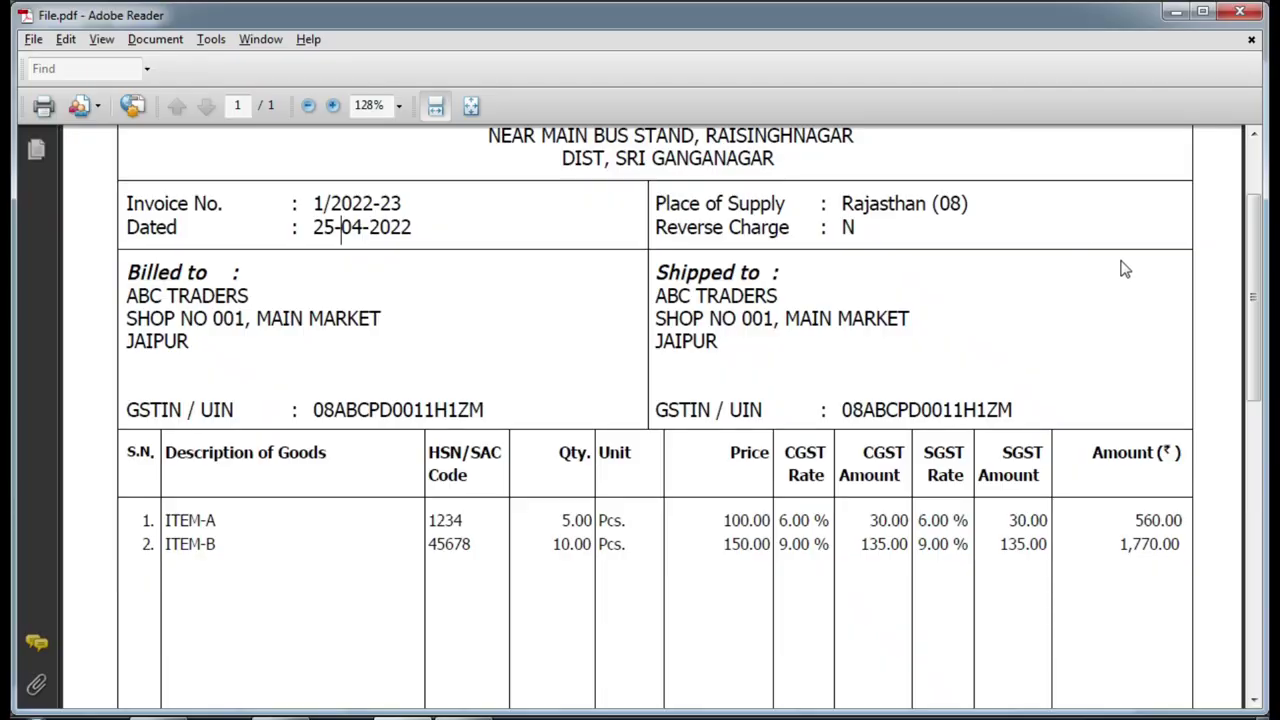
# Check ITEM-A's tax rates in the Adobe Reader invoice and start a ledger named GST 12% SALE under Sales Accounts for its accounting details.
pyautogui.scroll(-2, 990, 450)
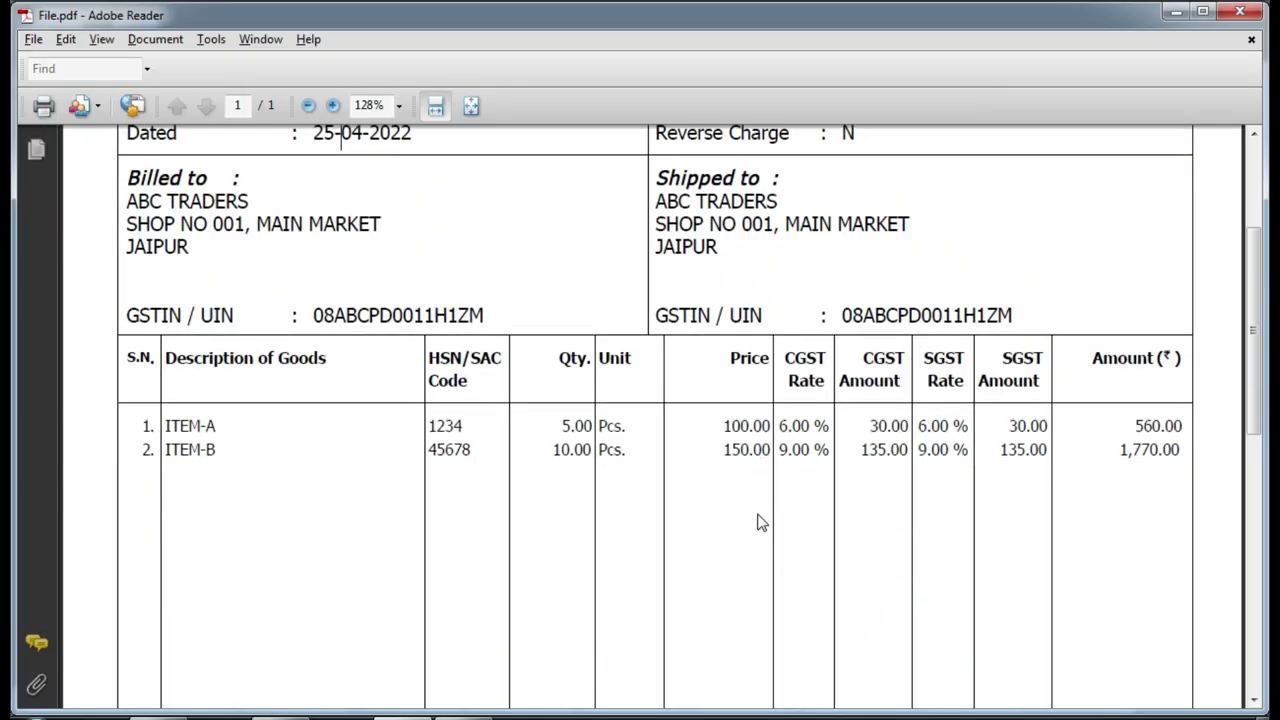
pyautogui.hotkey('alt', 'Tab')
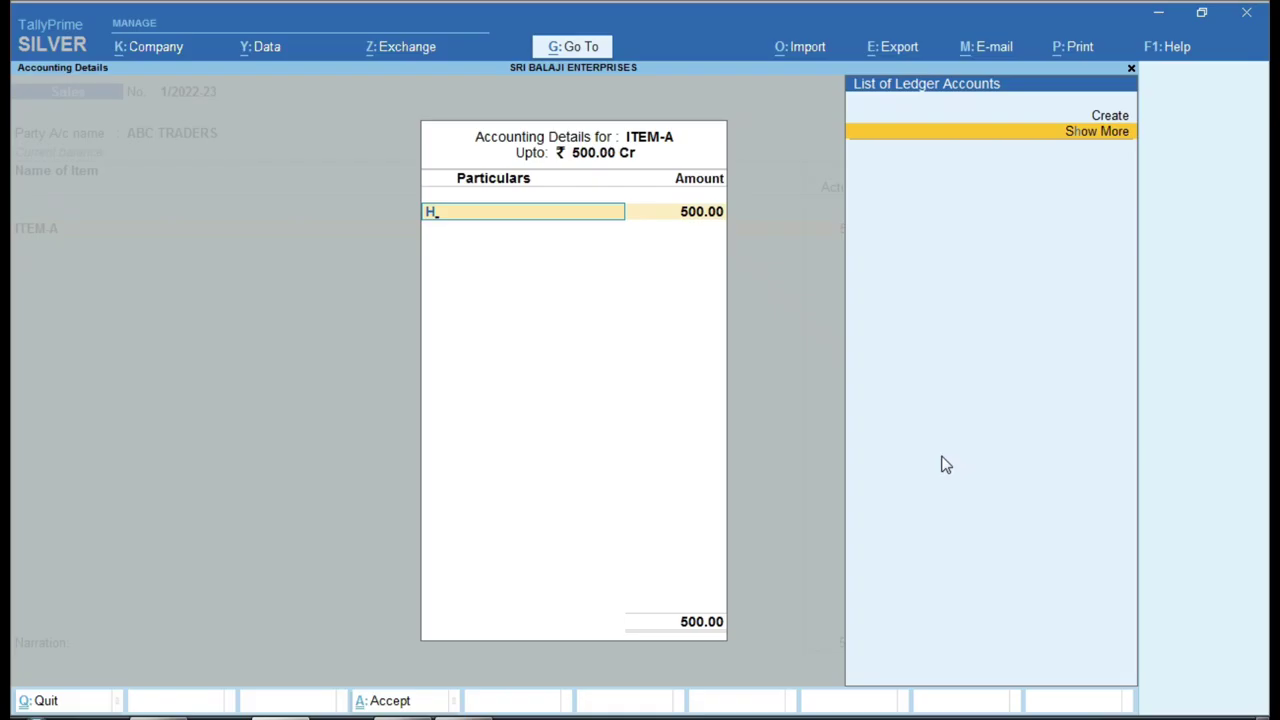
pyautogui.hotkey('alt', 'c')
pyautogui.write('GST 12% SALE')
pyautogui.press('Return')
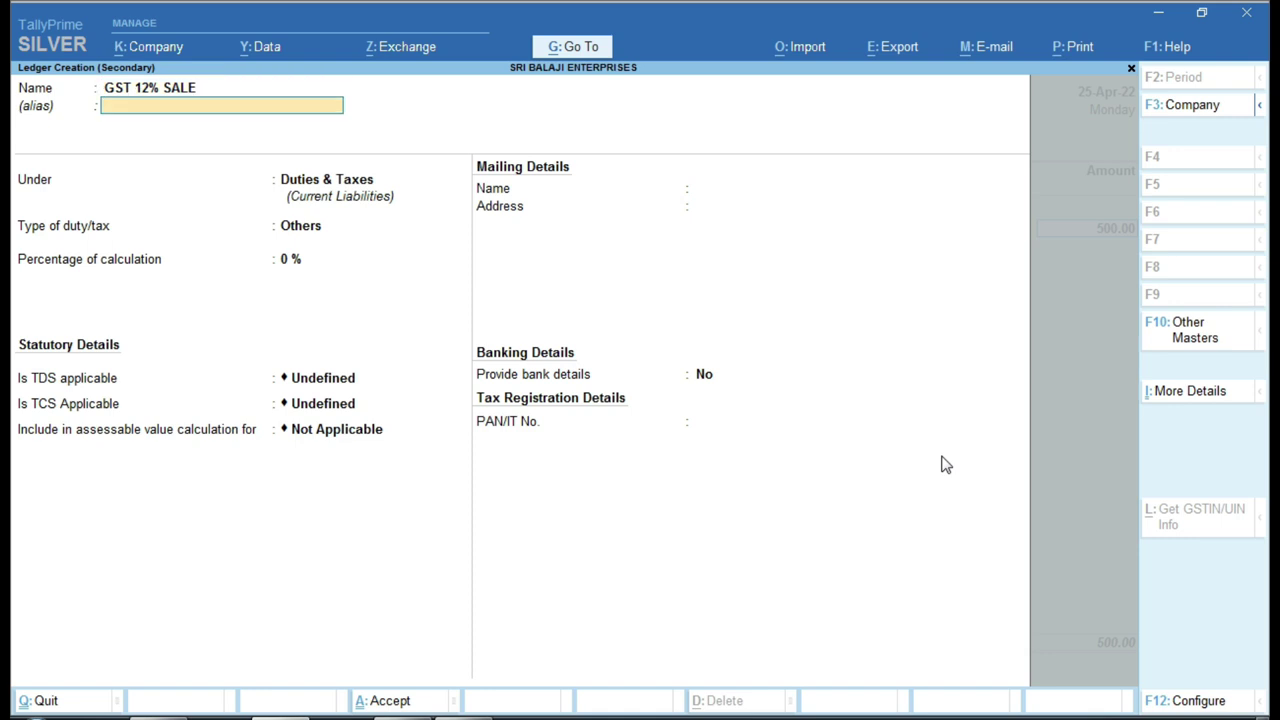
pyautogui.write('SA')
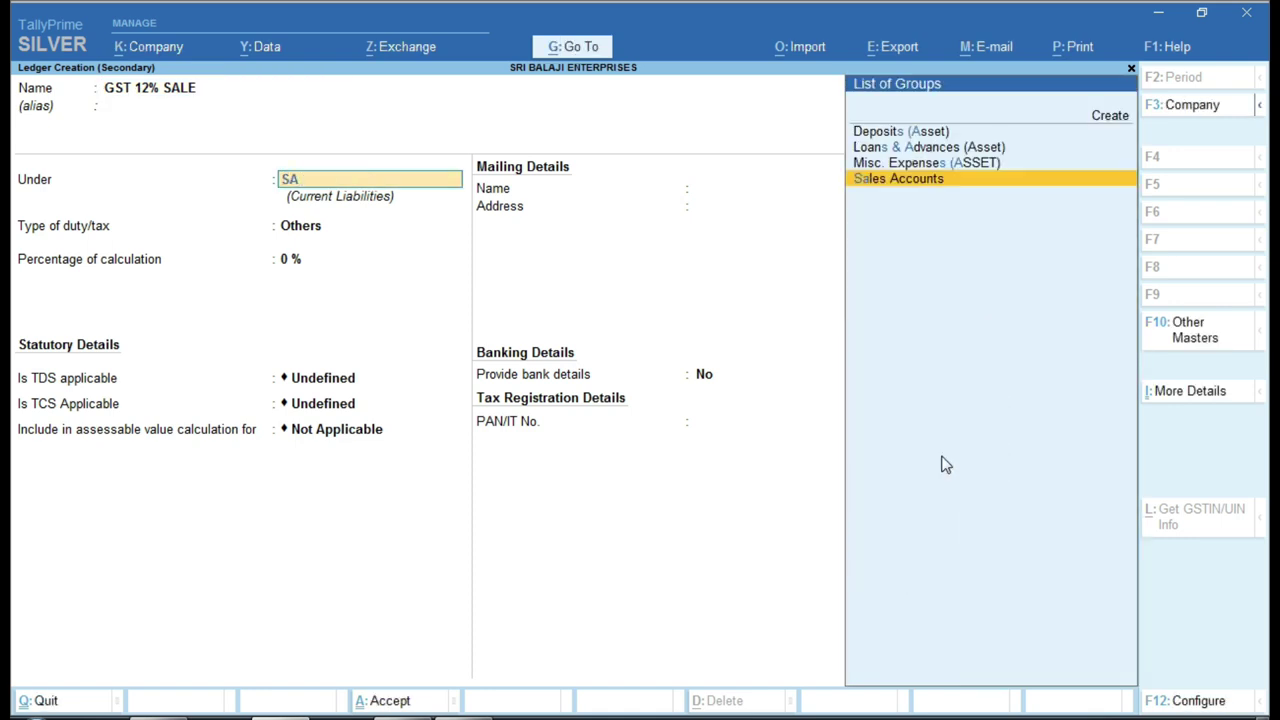
pyautogui.press('Return')
# Keep GST applicable for the ledger, set its supply type to Goods and TCS to Not Applicable, and save it.
pyautogui.press('Return')
pyautogui.press('Return')
pyautogui.press('Return')
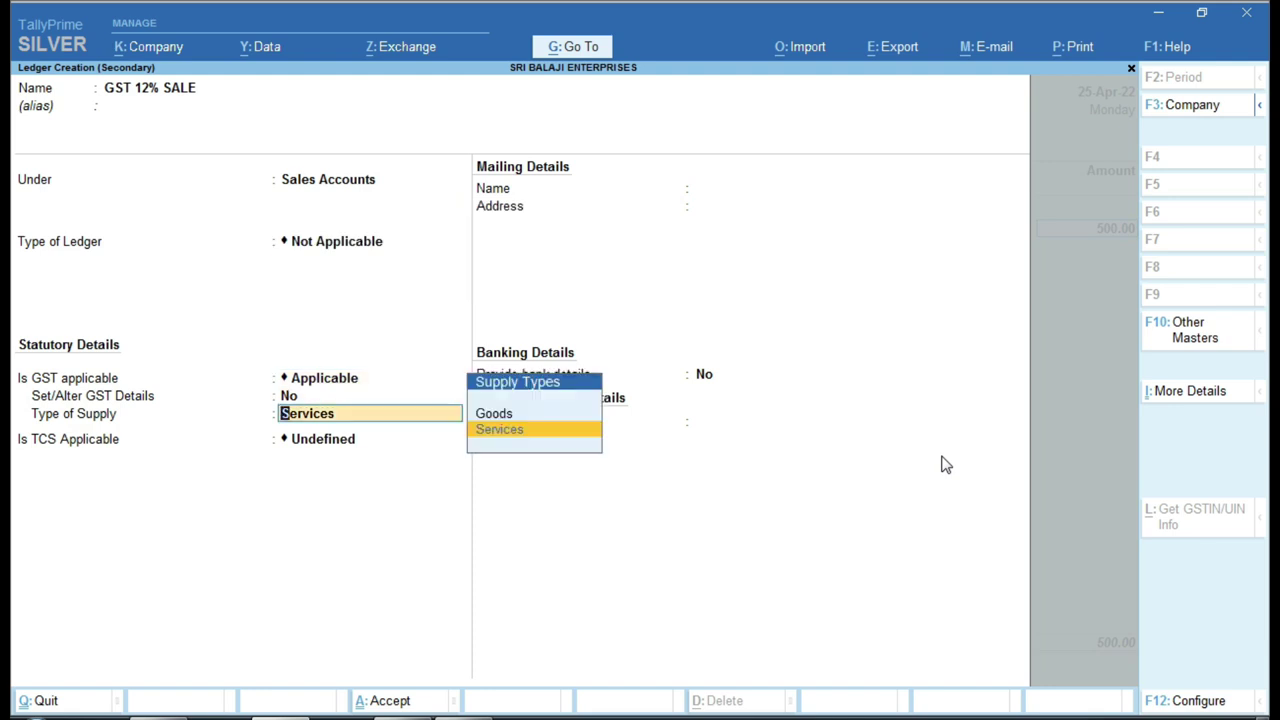
pyautogui.press('Up')
pyautogui.press('Return')
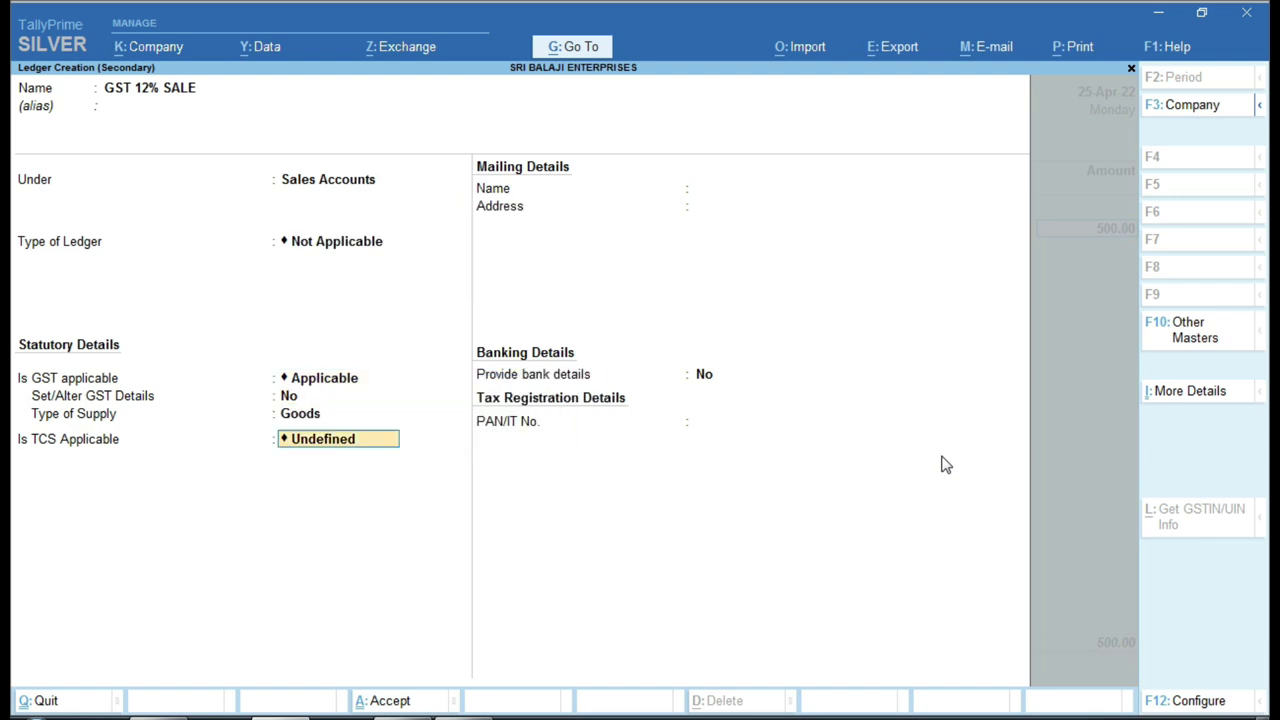
pyautogui.press('Up')
pyautogui.press('Return')
pyautogui.press('Return')
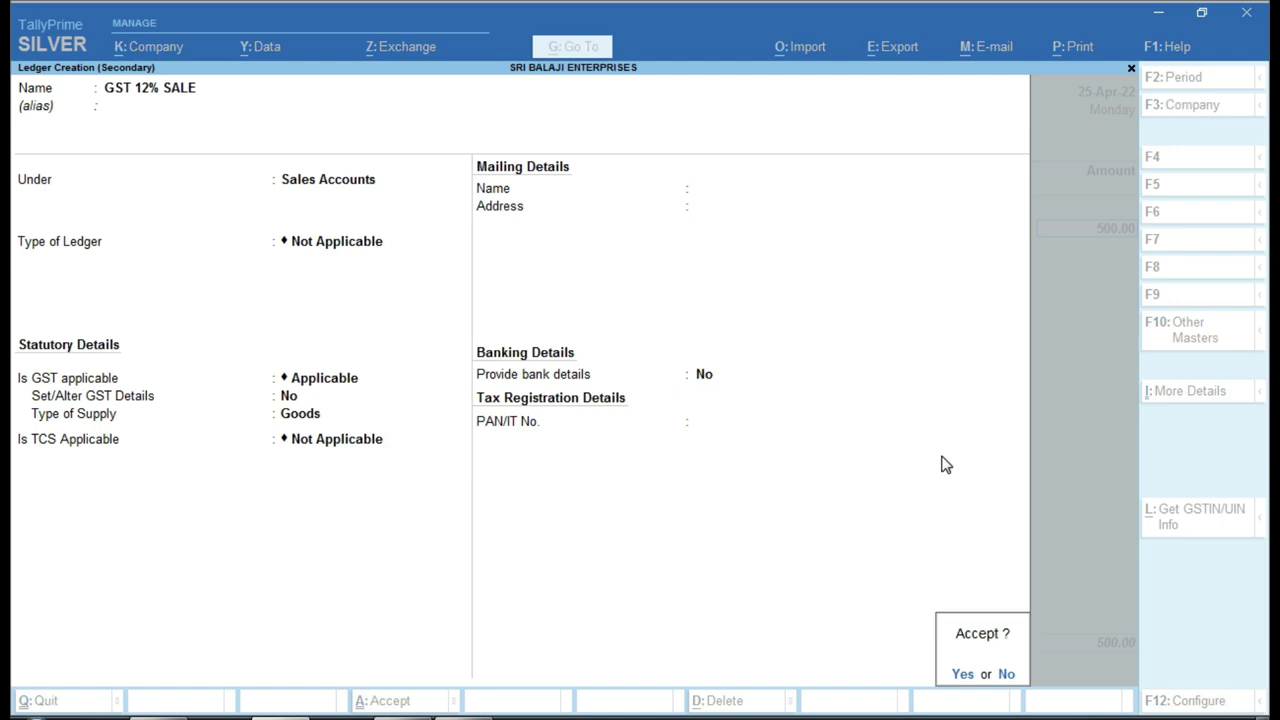
pyautogui.press('Return')
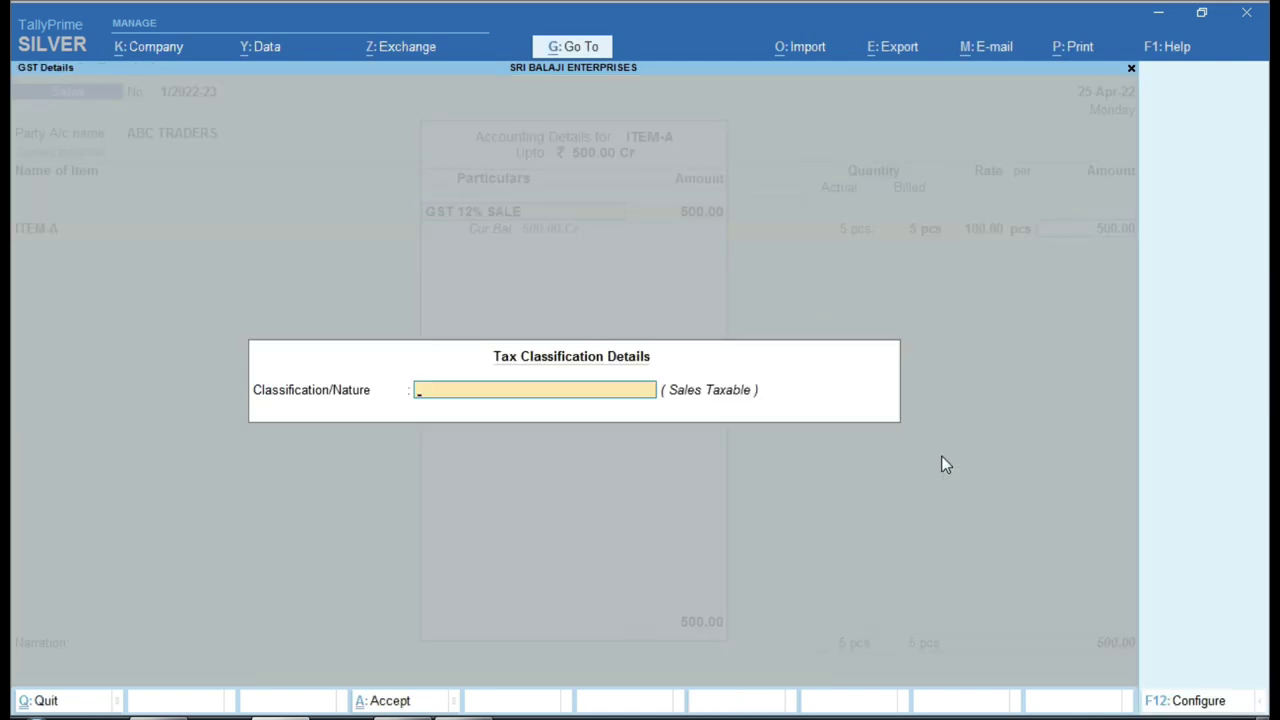
# Classify the ITEM-A sale as Sales Taxable and accept its accounting details.
pyautogui.write('SAL')
pyautogui.press('Down')
pyautogui.press('Down')
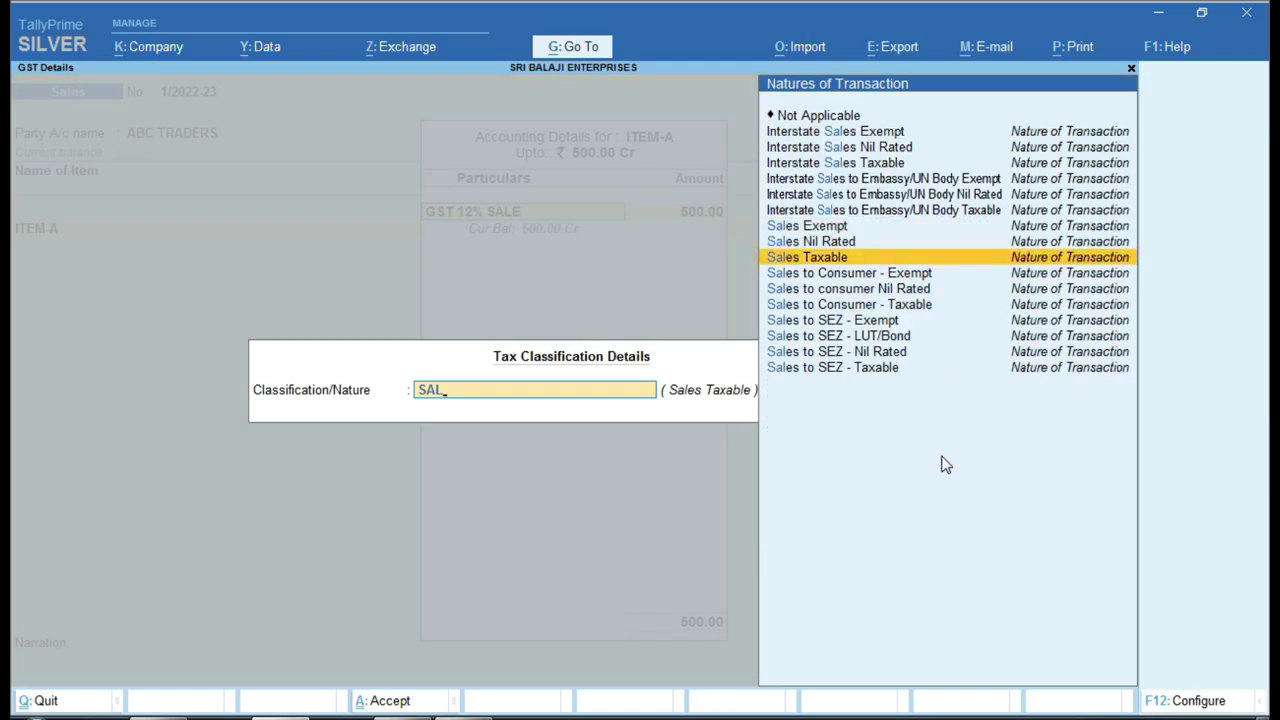
pyautogui.press('Return')
pyautogui.press('Return')
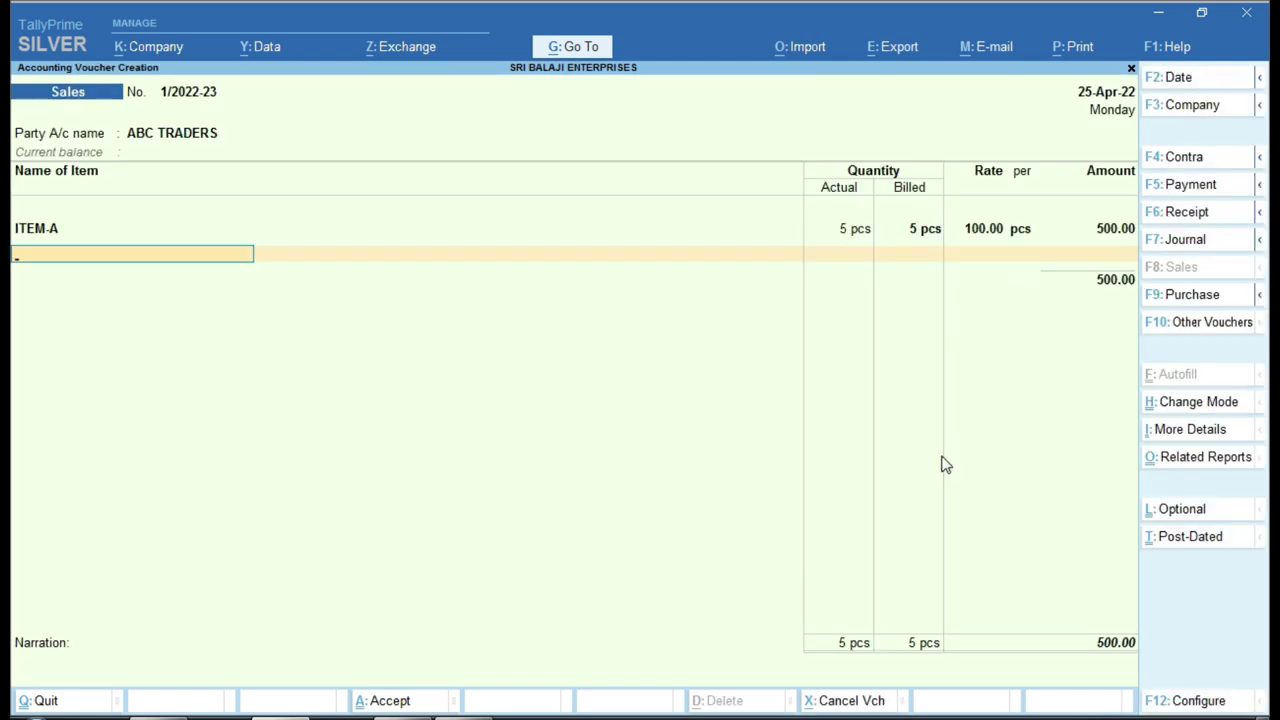
# Add ITEM-B to the sales voucher with a quantity of 10 pcs at a rate of 150 per pcs.
pyautogui.press('Down')
pyautogui.press('Down')
pyautogui.press('Return')
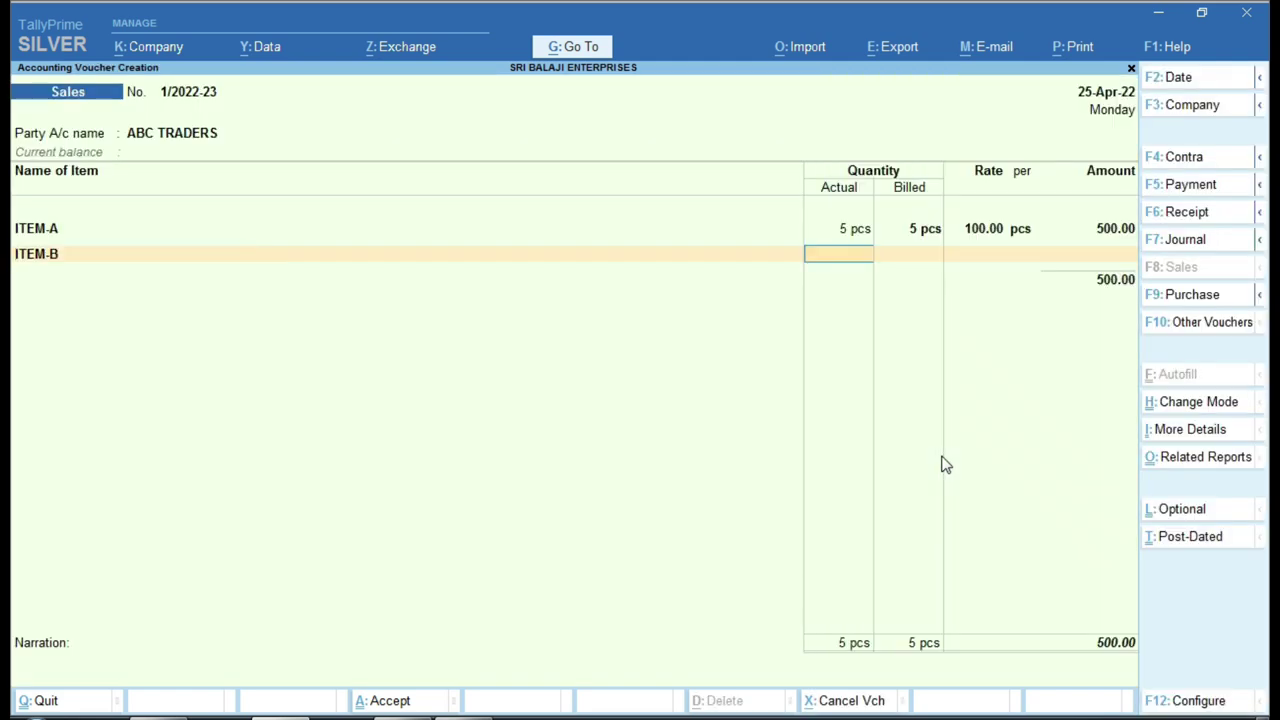
pyautogui.write('10')
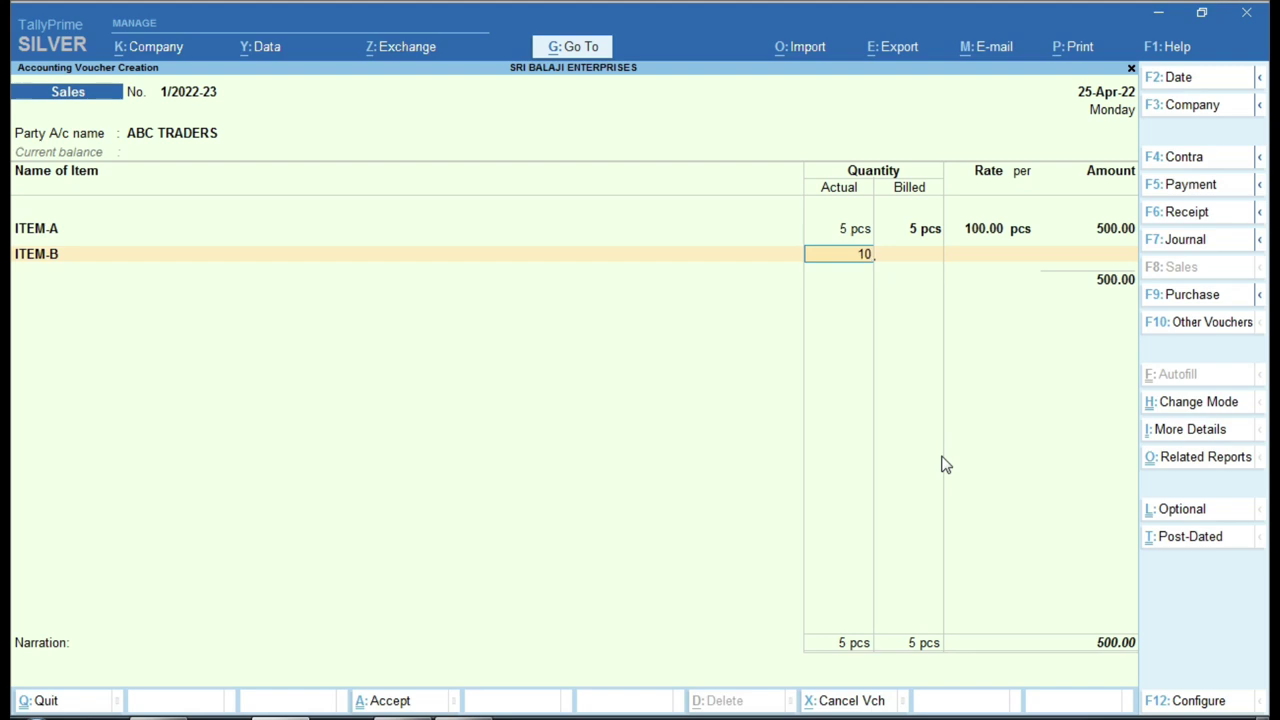
pyautogui.press('Return')
pyautogui.press('Return')
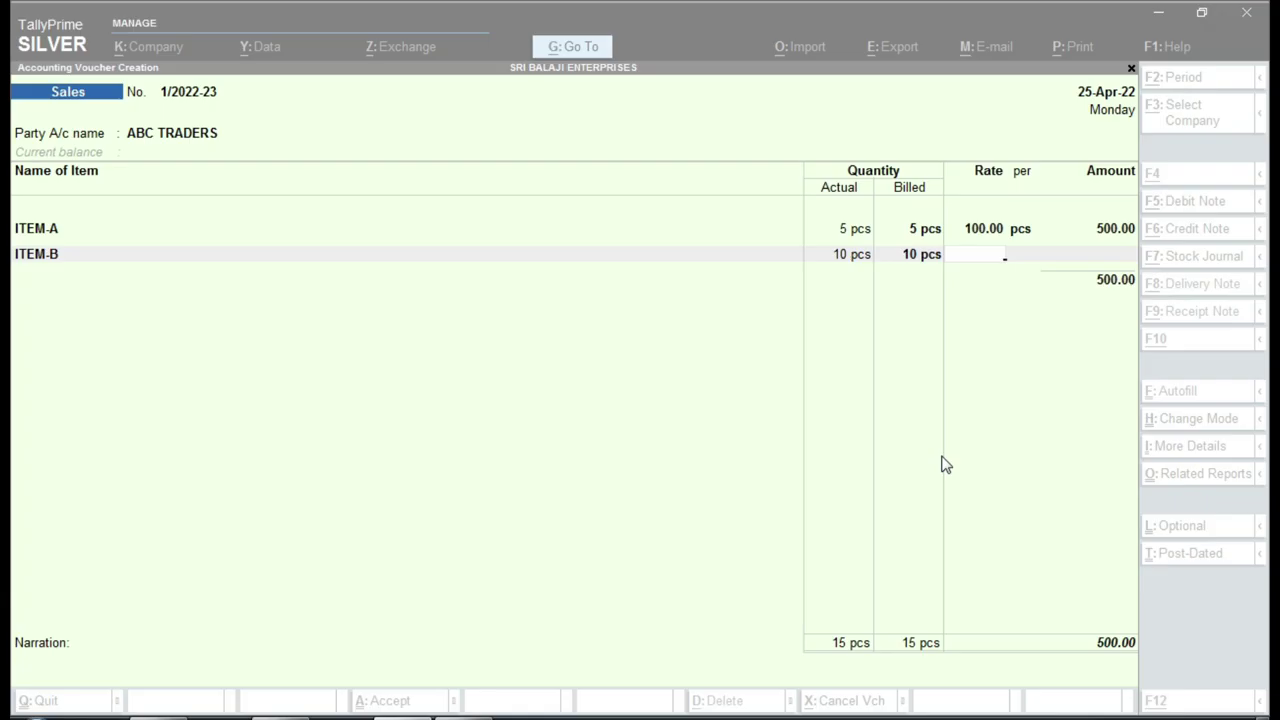
pyautogui.write('150')
pyautogui.press('Return')
pyautogui.press('Return')
pyautogui.press('Return')
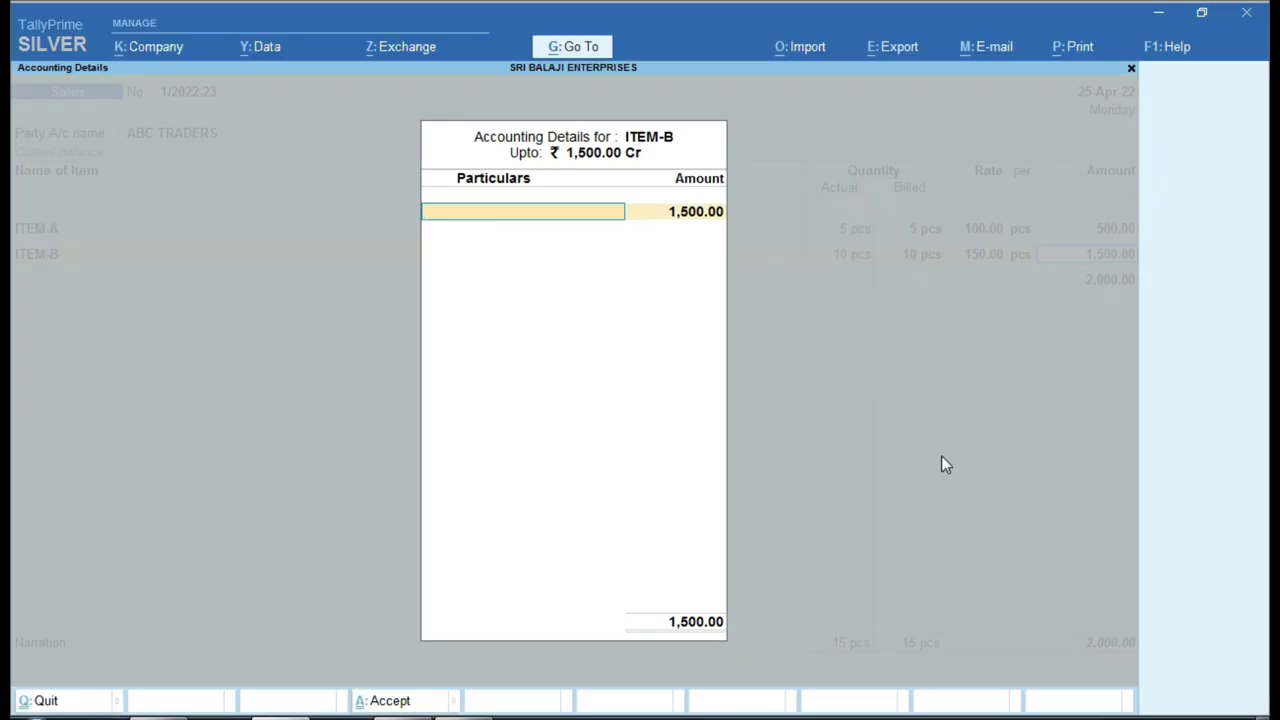
# Start a ledger named GSST 18% SALE under Sales Accounts for ITEM-B's accounting details, with ledger type Not Applicable.
pyautogui.hotkey('alt', 'c')
pyautogui.write('GS')
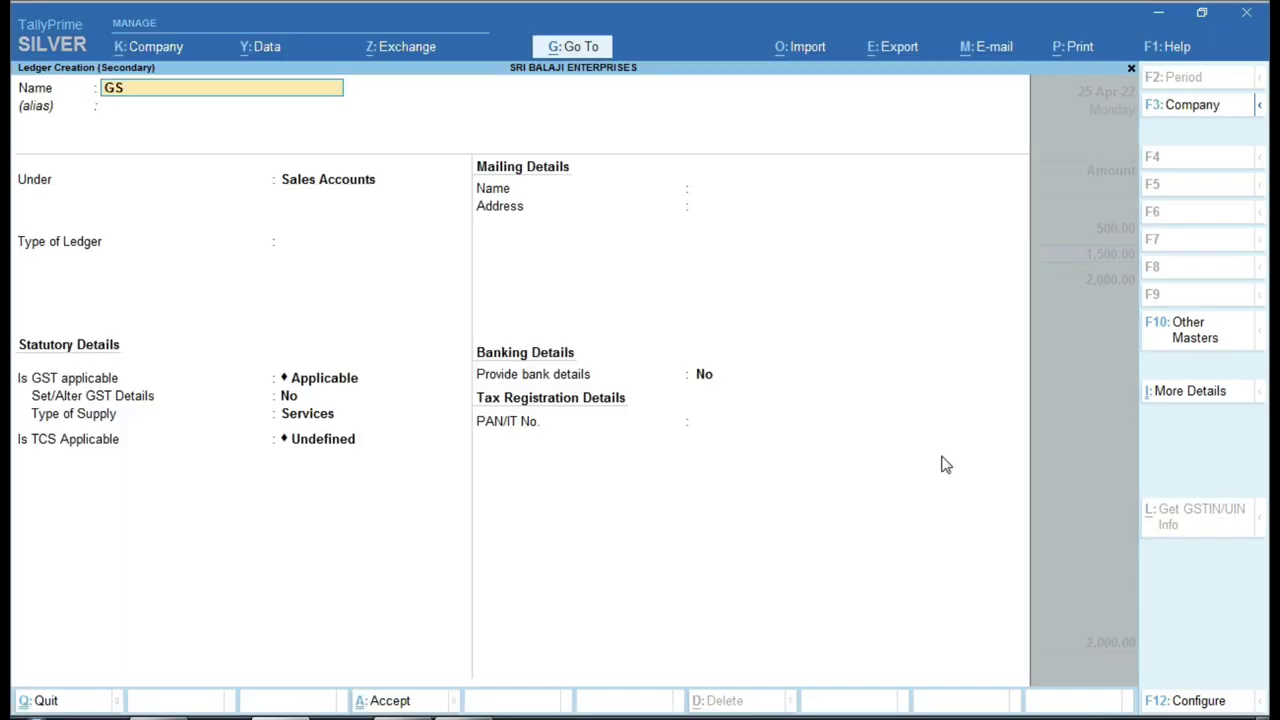
pyautogui.write('ST 18% SALE')
pyautogui.press('Return')
pyautogui.press('Return')
pyautogui.press('Return')
pyautogui.press('Return')
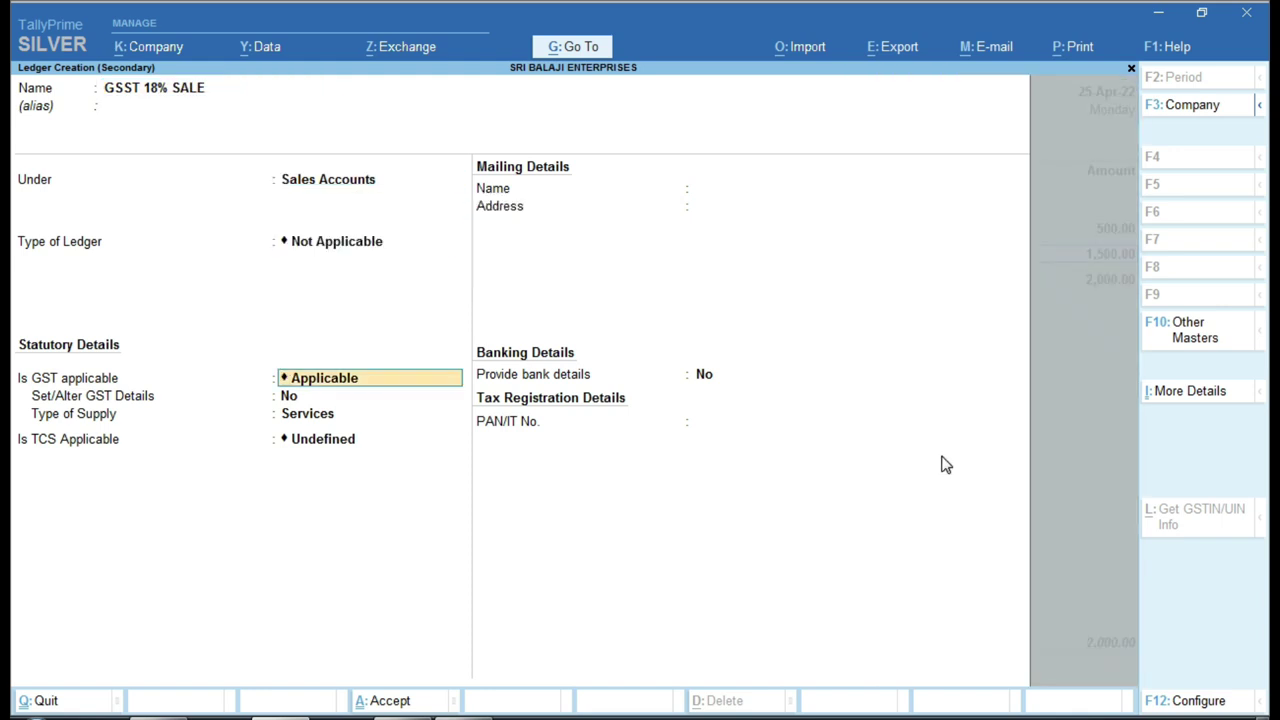
# Keep GST applicable for the 18% sale ledger, set its supply type to Goods and TCS to Not Applicable, and save it.
pyautogui.press('Return')
pyautogui.press('Return')
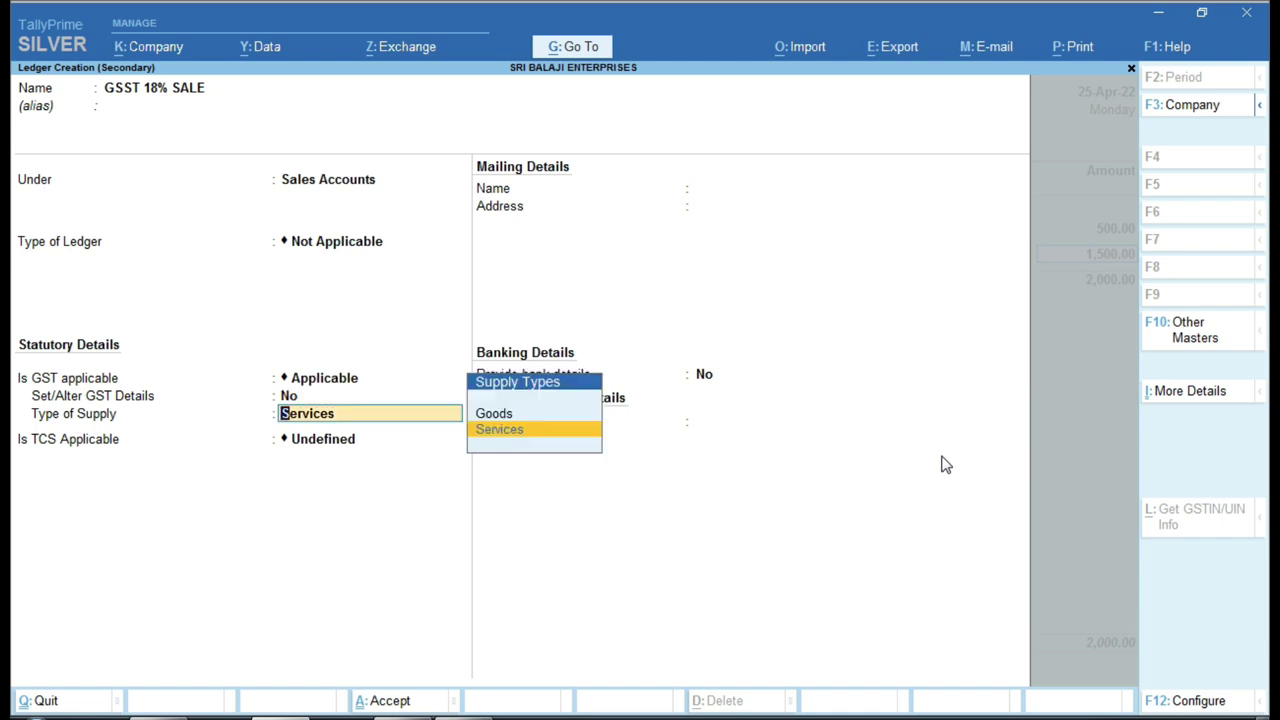
pyautogui.press('Up')
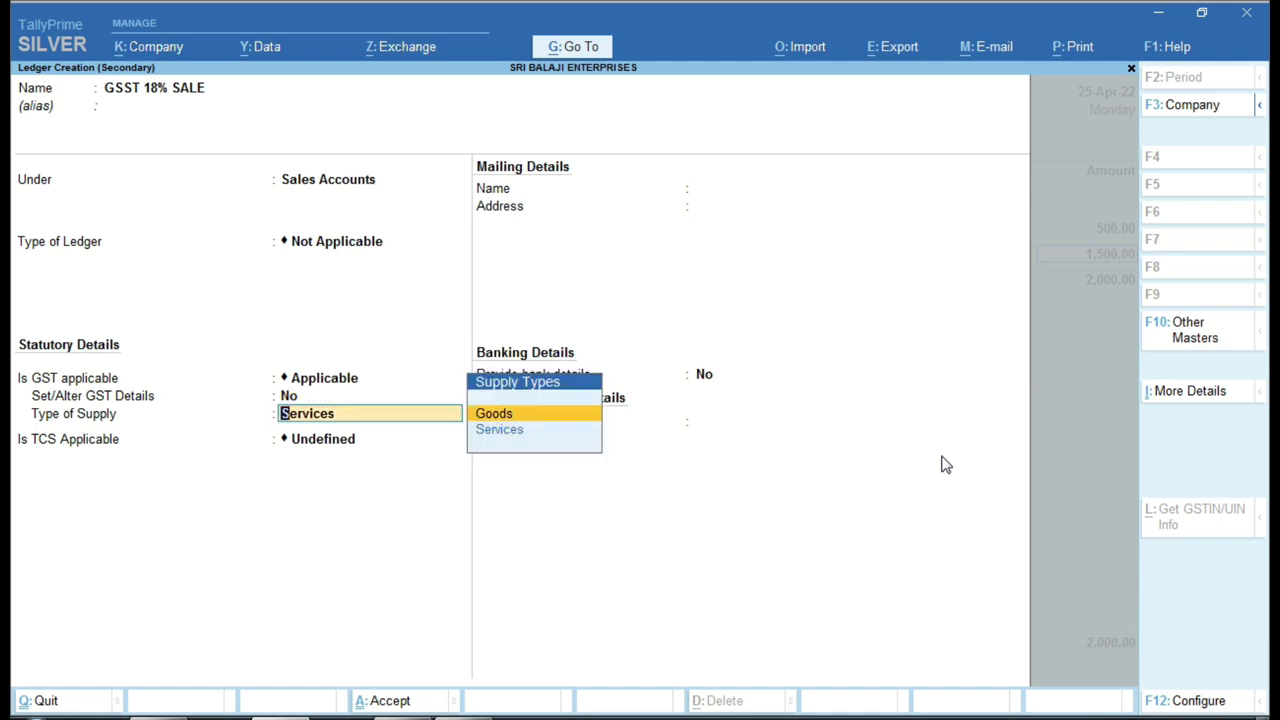
pyautogui.press('Return')
pyautogui.press('Up')
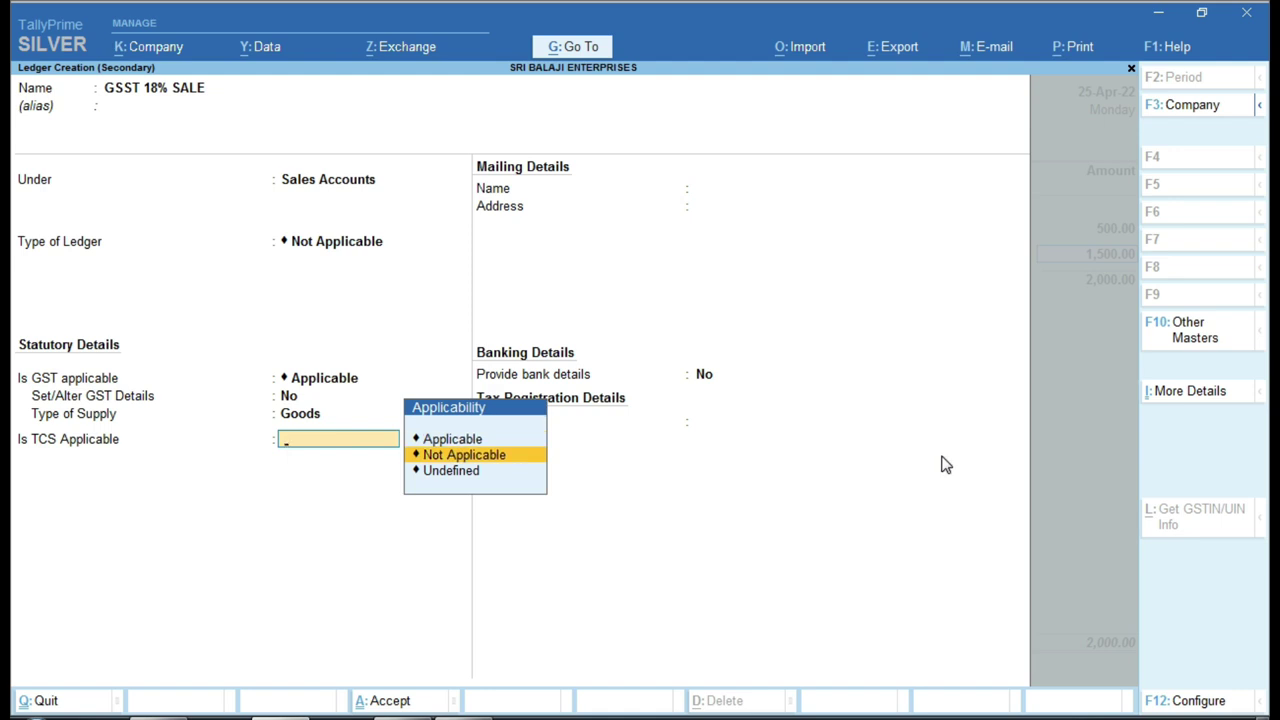
pyautogui.press('Return')
pyautogui.press('Return')
pyautogui.press('Return')
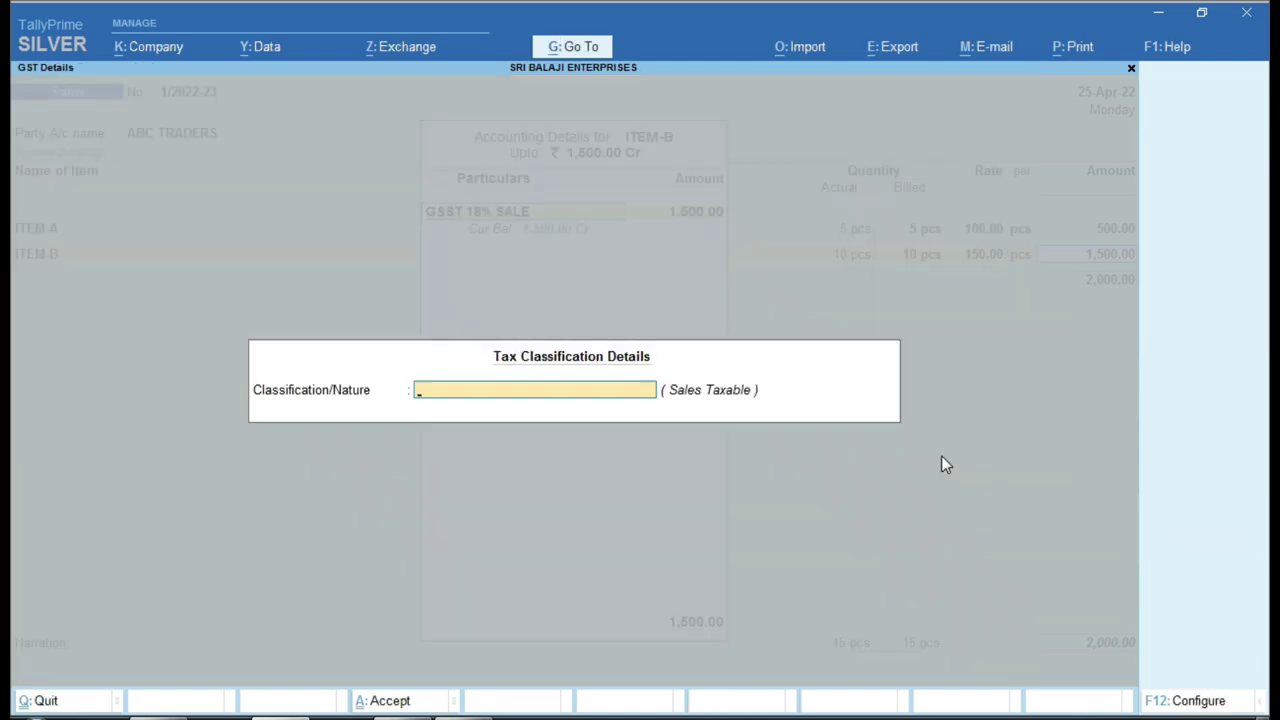
# Classify the ITEM-B sale as Sales Taxable and accept its accounting details.
pyautogui.write('SAL')
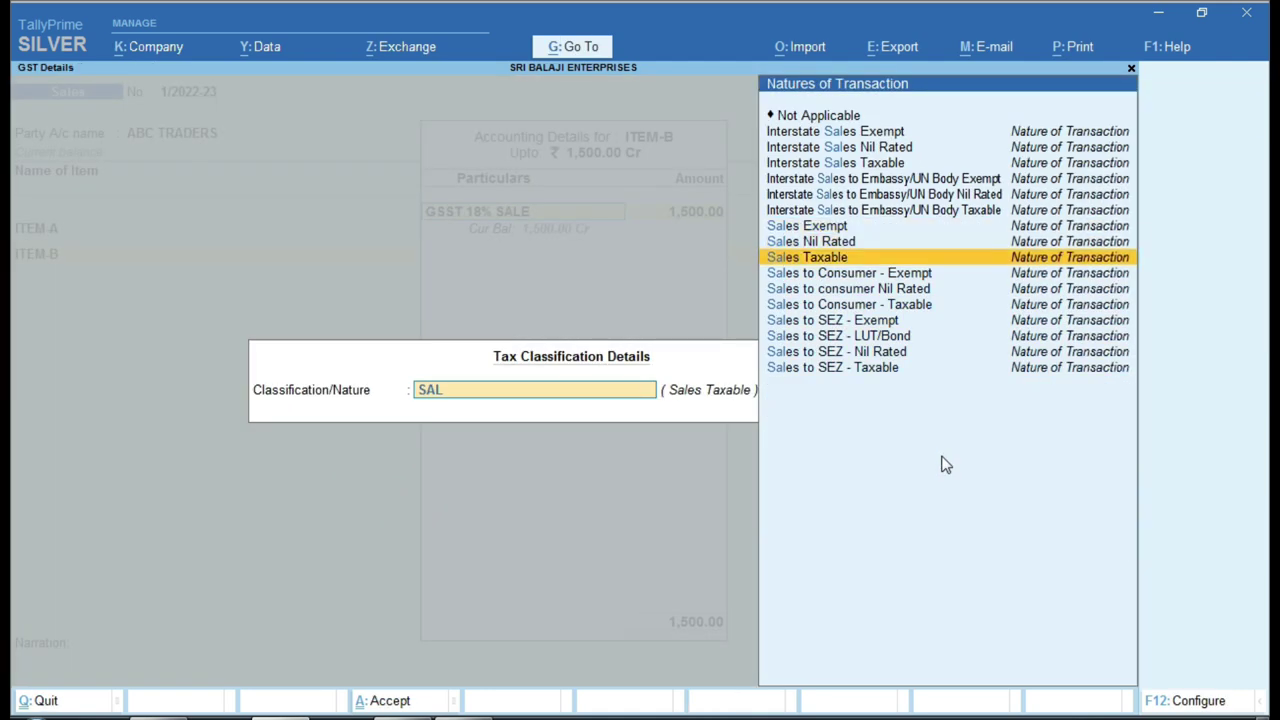
pyautogui.press('Return')
pyautogui.press('Return')
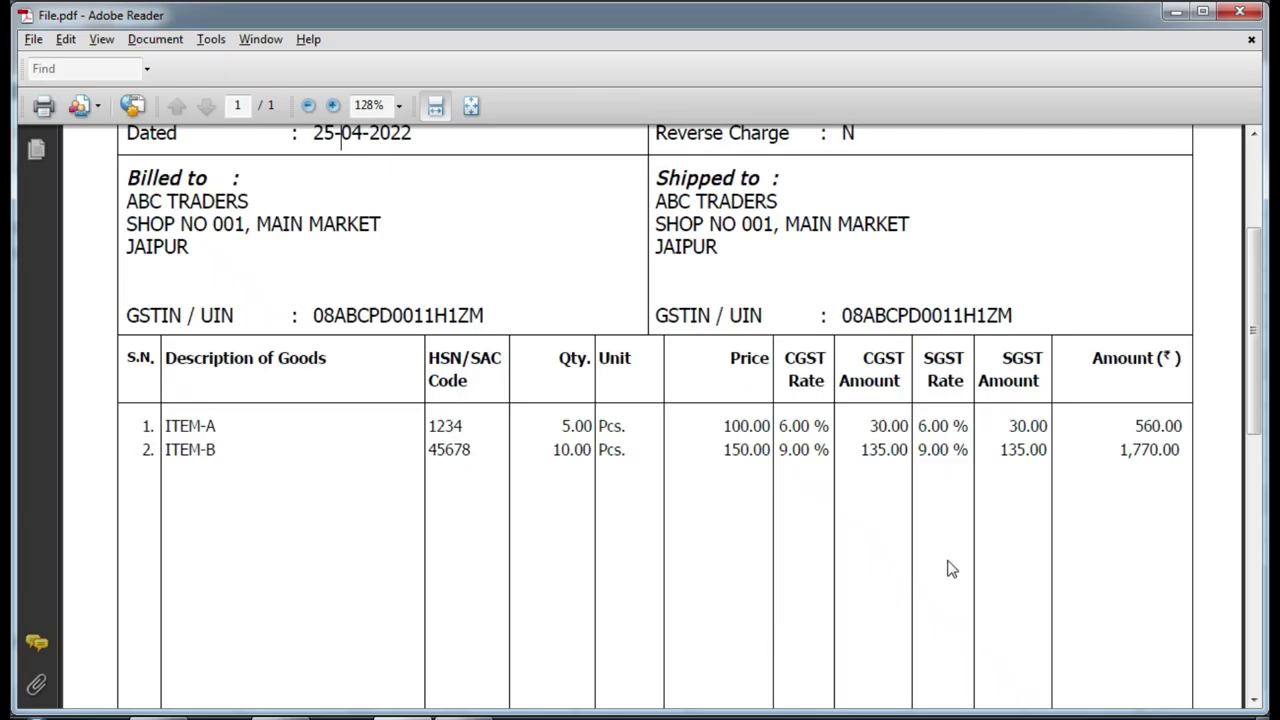
# End the item list and add the Cgst Tax and Sgst Tax ledgers to the sales voucher.
pyautogui.scroll(-2, 920, 434)
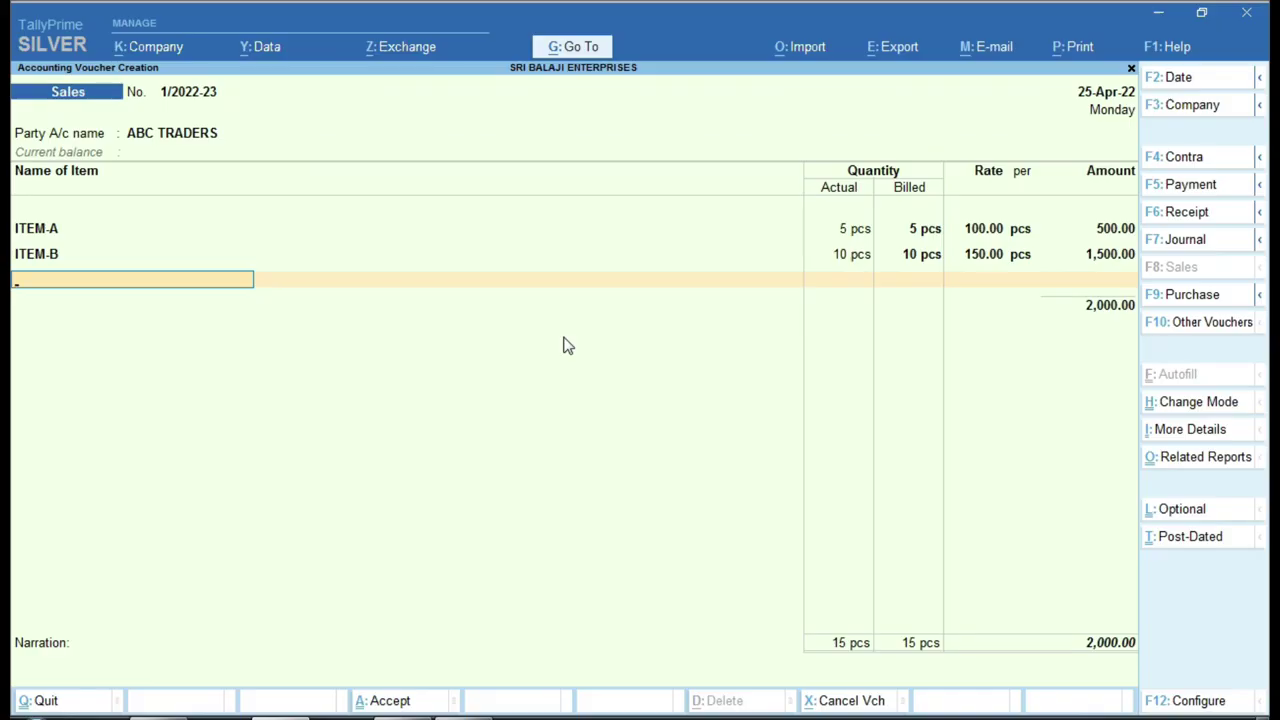
pyautogui.press('Return')
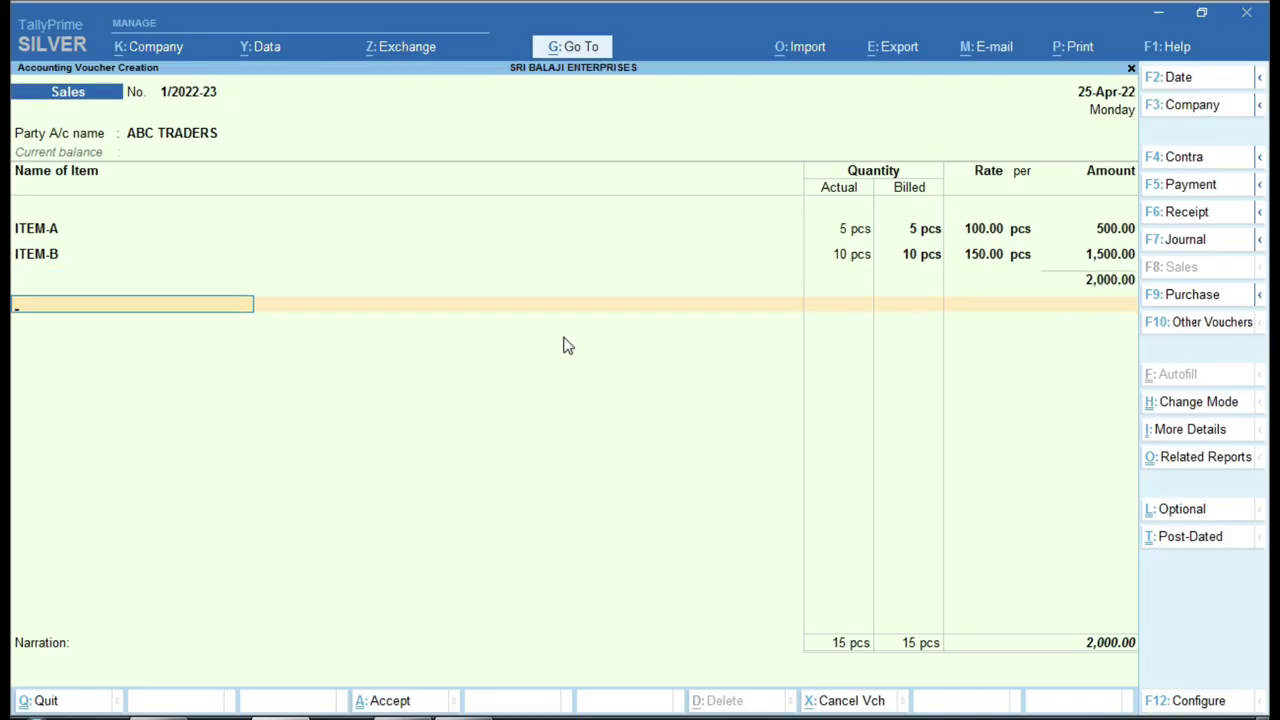
pyautogui.write('CG')
pyautogui.press('Return')
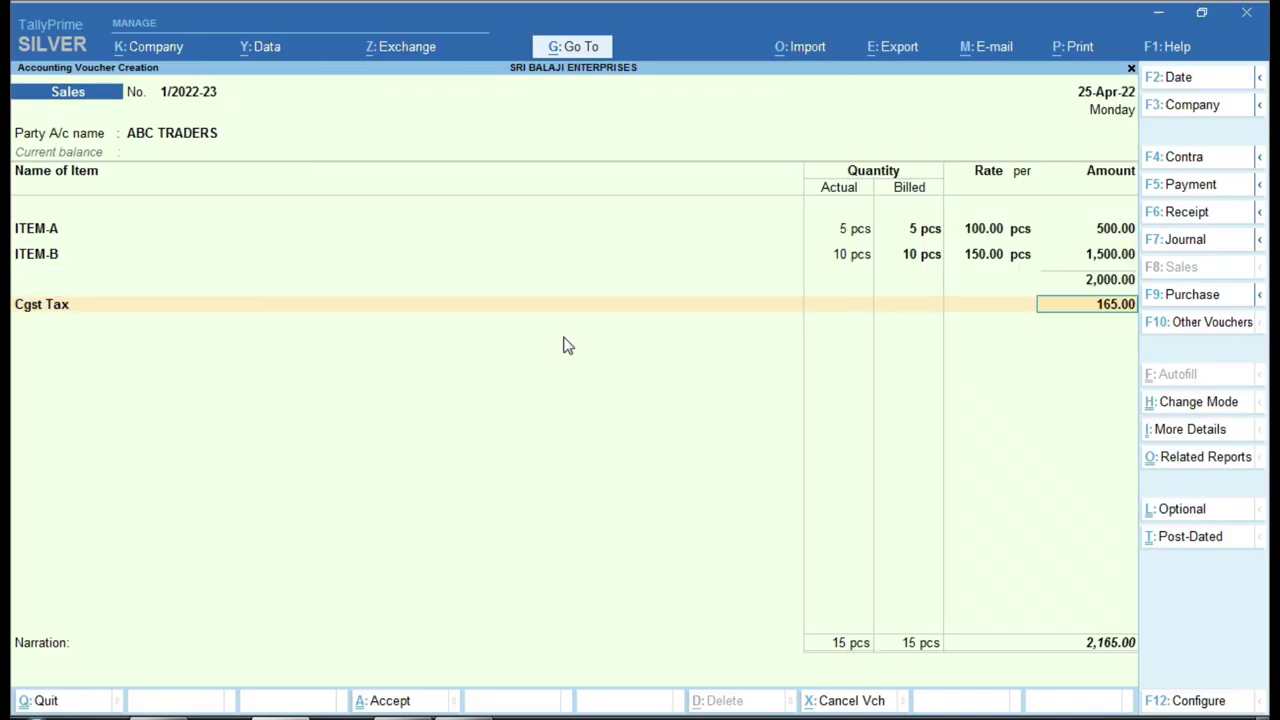
pyautogui.press('Return')
pyautogui.write('SG')
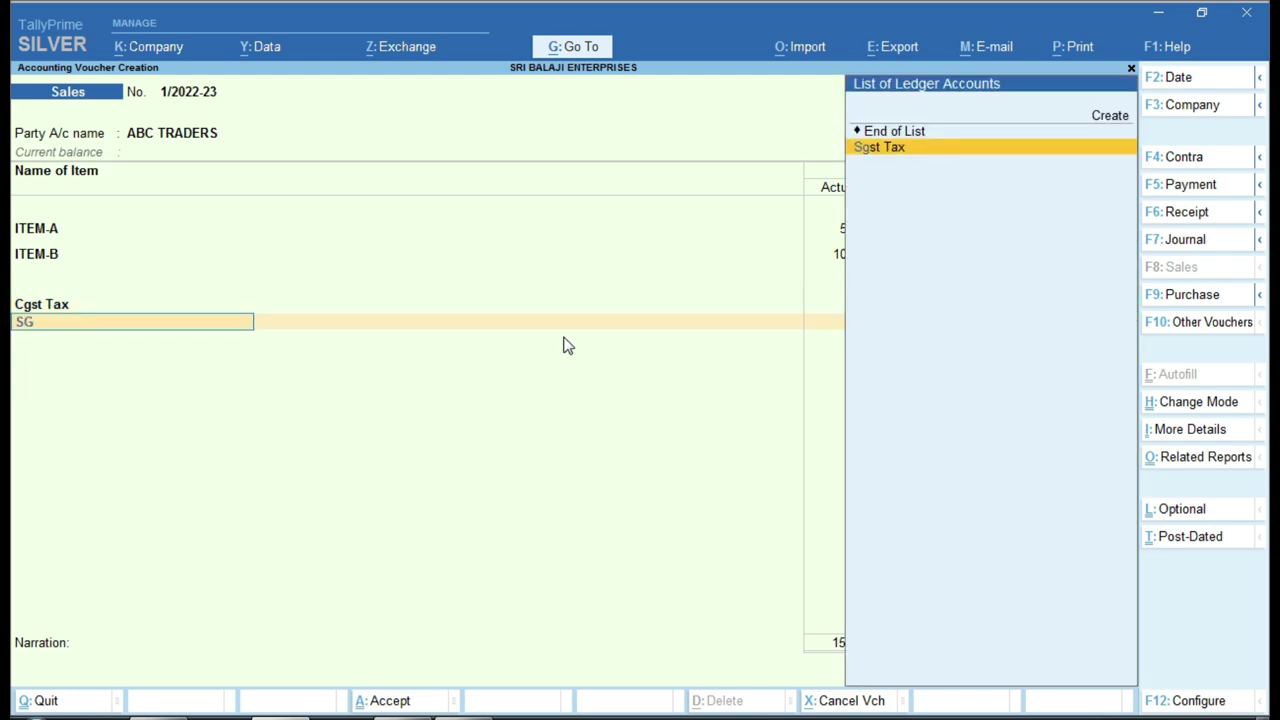
pyautogui.press('Return')
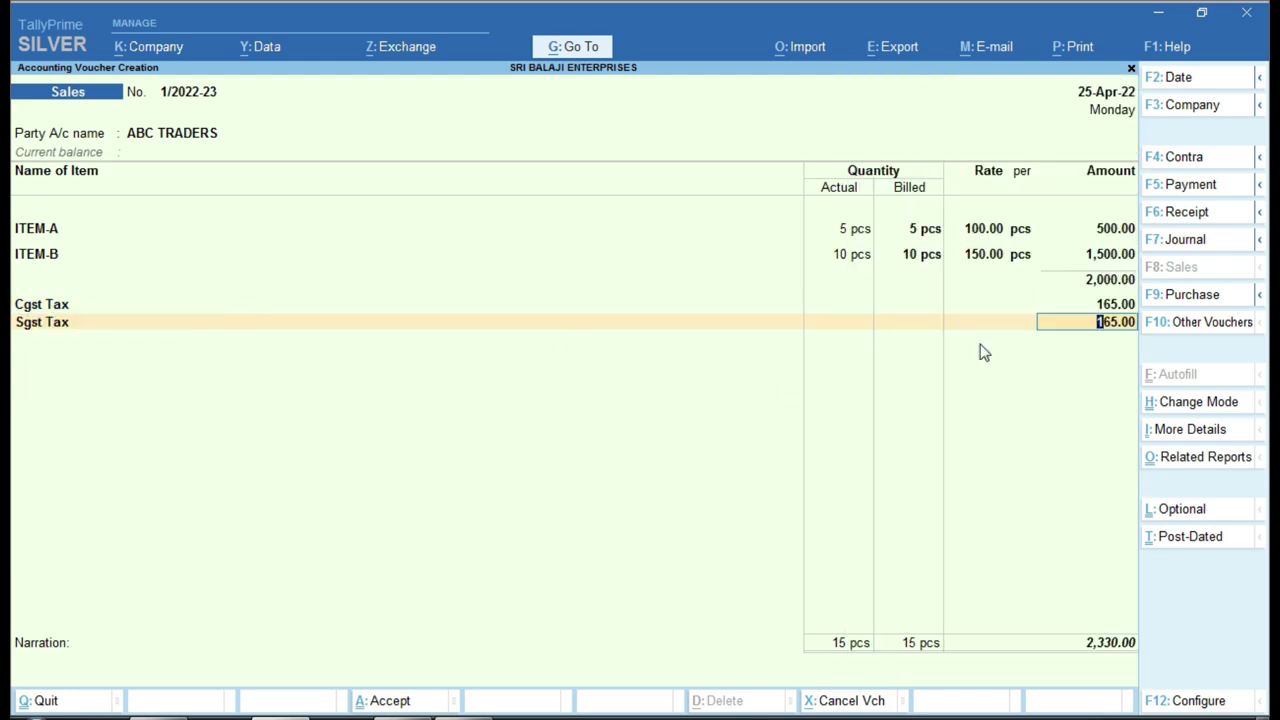
# Compare the sales voucher's total and tax amounts with the tax summary of the invoice in Adobe Reader.
pyautogui.press('ctrl')
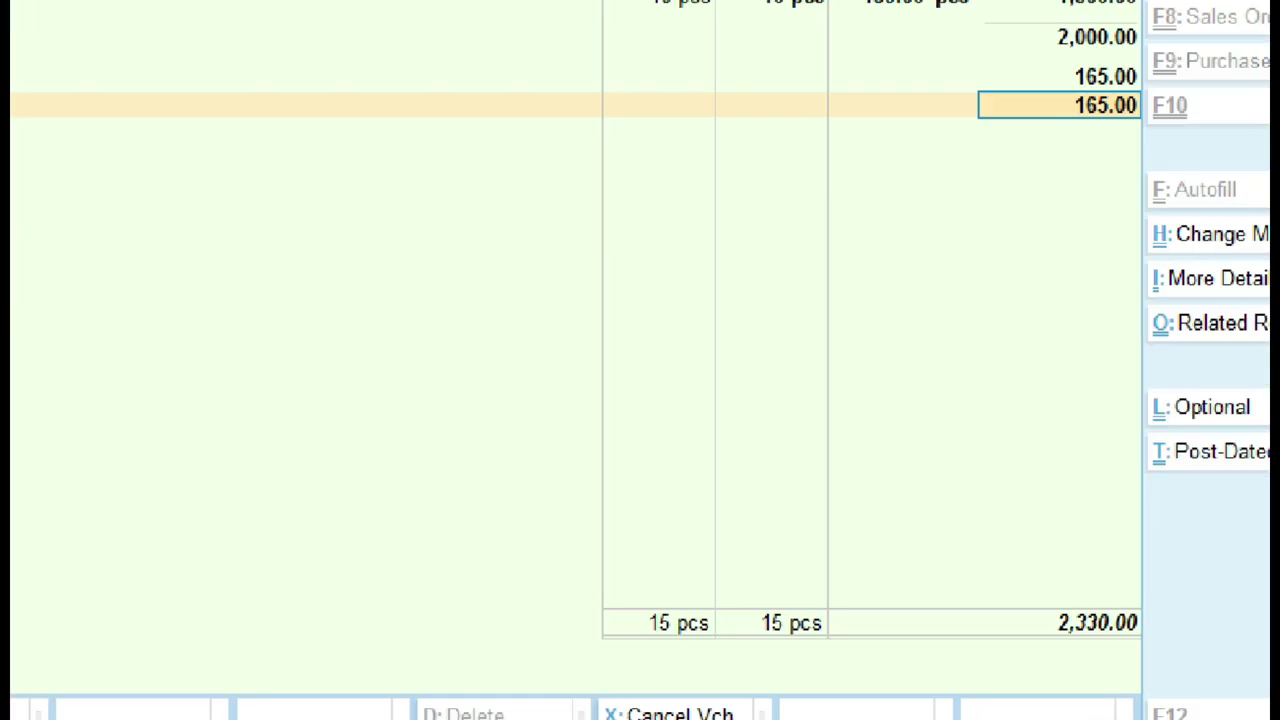
pyautogui.moveTo(1068, 614); pyautogui.dragTo(1157, 662)
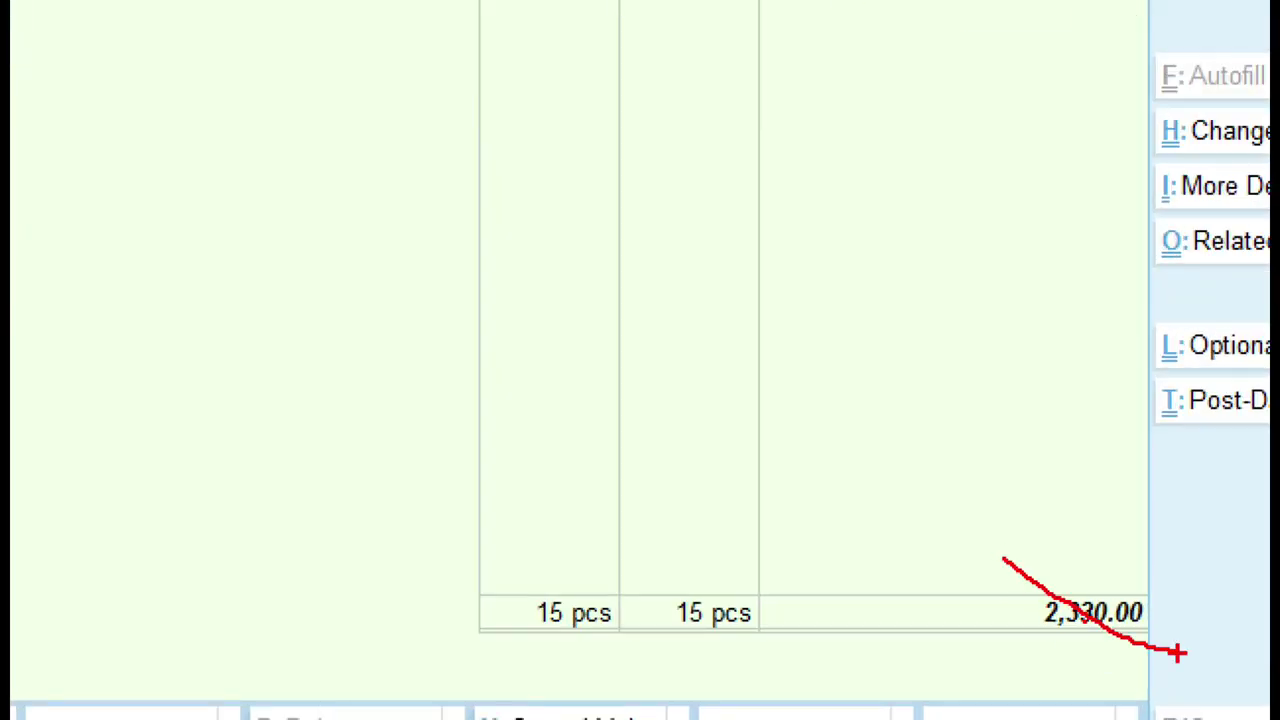
pyautogui.press('e')
pyautogui.moveTo(1018, 553); pyautogui.dragTo(1172, 687)
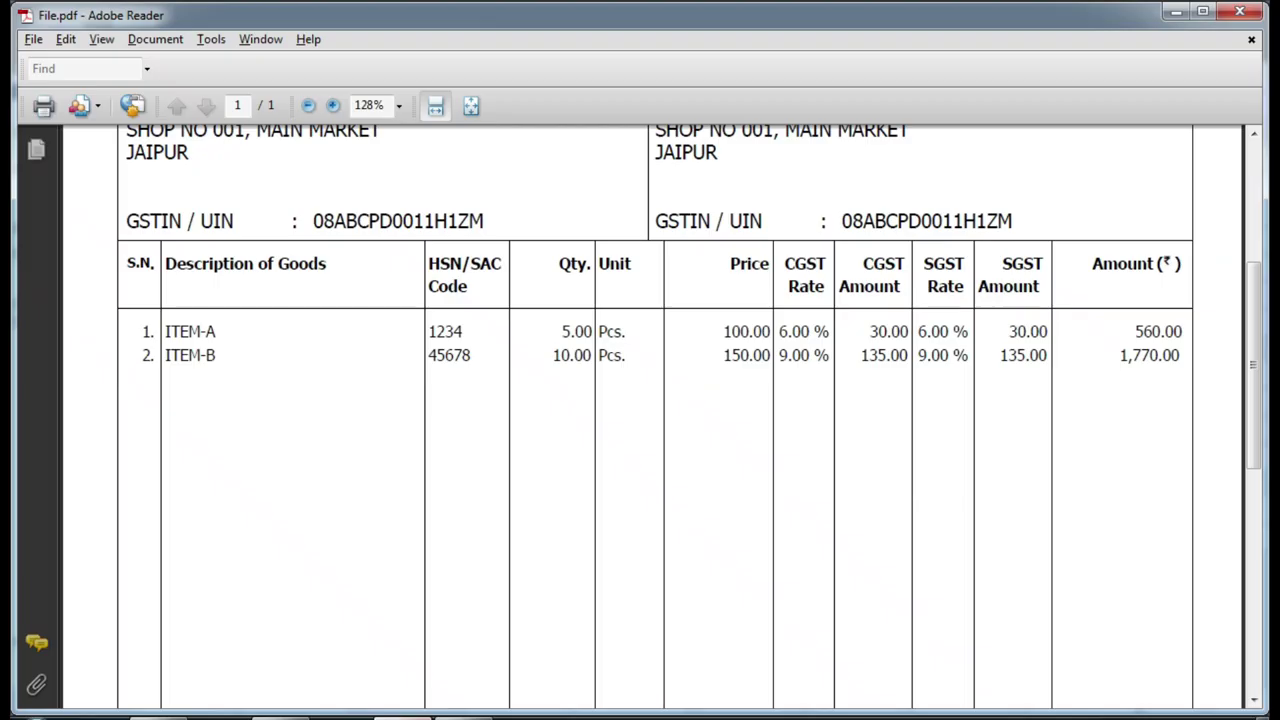
pyautogui.scroll(-8, 1010, 585)
pyautogui.scroll(-4, 1010, 585)
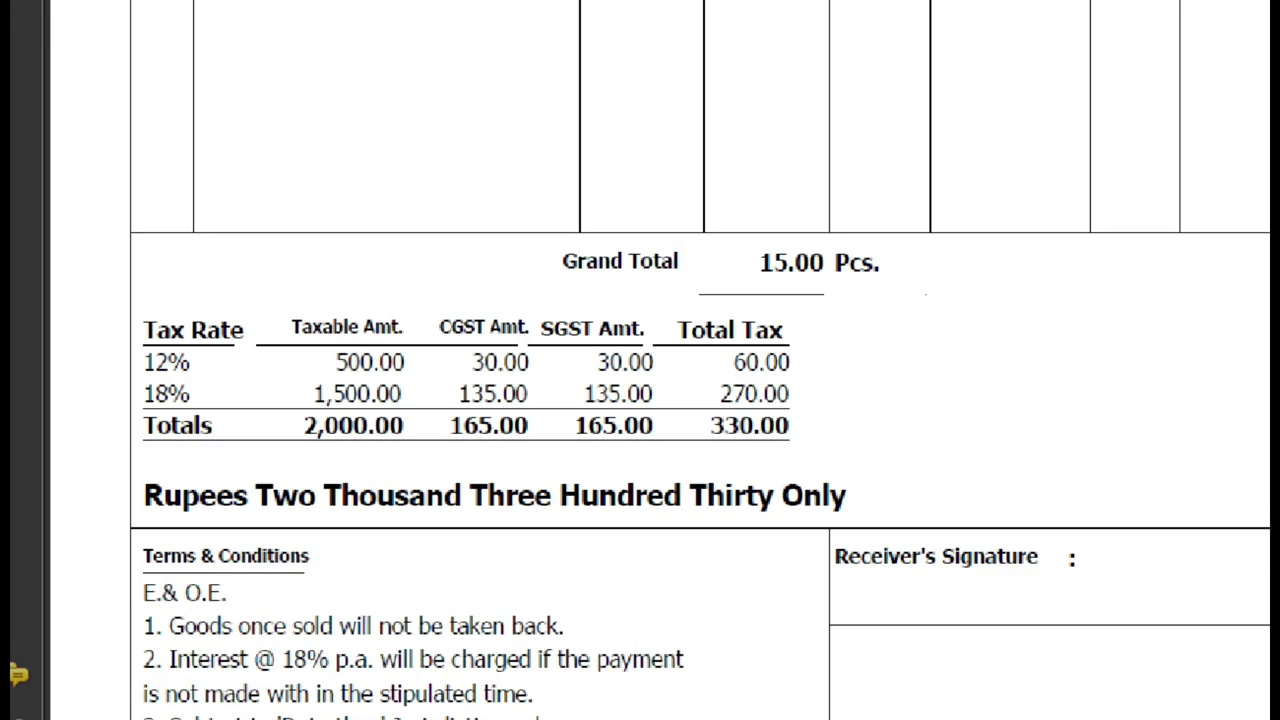
pyautogui.click(131, 576)
pyautogui.moveTo(289, 188); pyautogui.dragTo(497, 412)
pyautogui.moveTo(509, 188); pyautogui.dragTo(690, 428)
pyautogui.moveTo(668, 194)
pyautogui.mouseDown()
pyautogui.moveTo(766, 366)
pyautogui.moveTo(848, 410)
pyautogui.mouseUp()
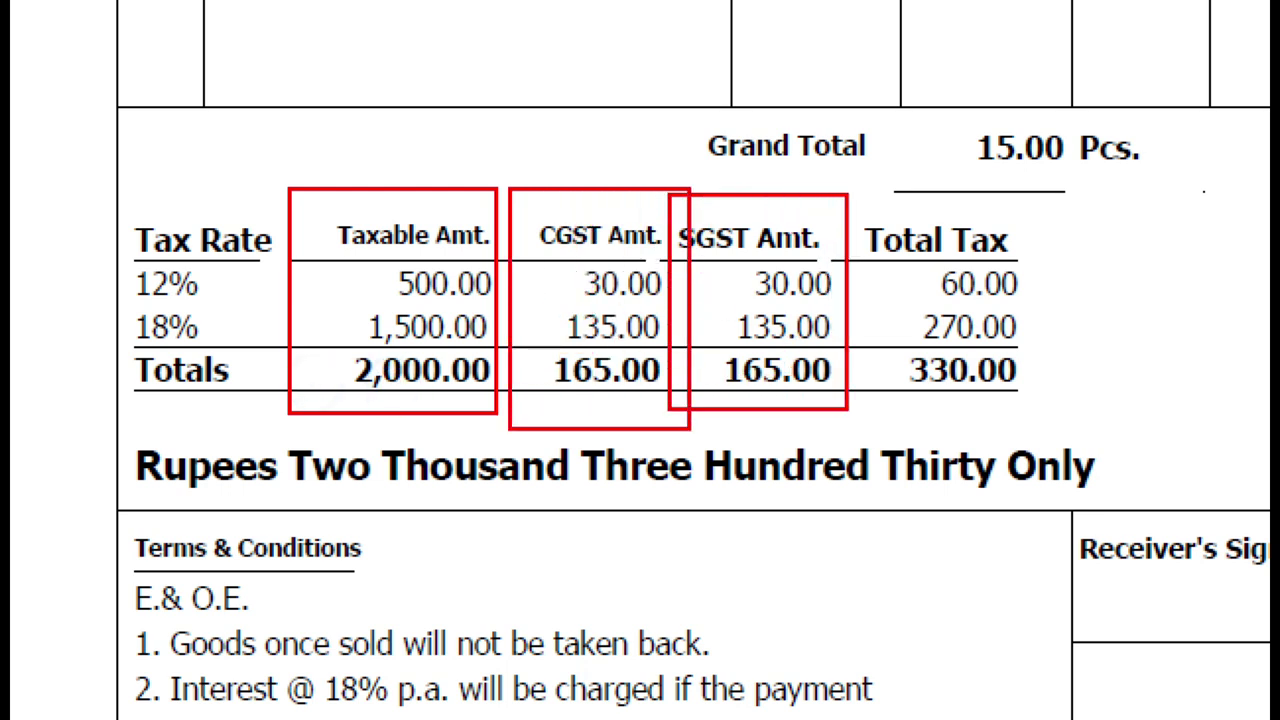
pyautogui.press('Escape')
pyautogui.hotkey('alt', 'Tab')
pyautogui.hotkey('ctrl', '1')
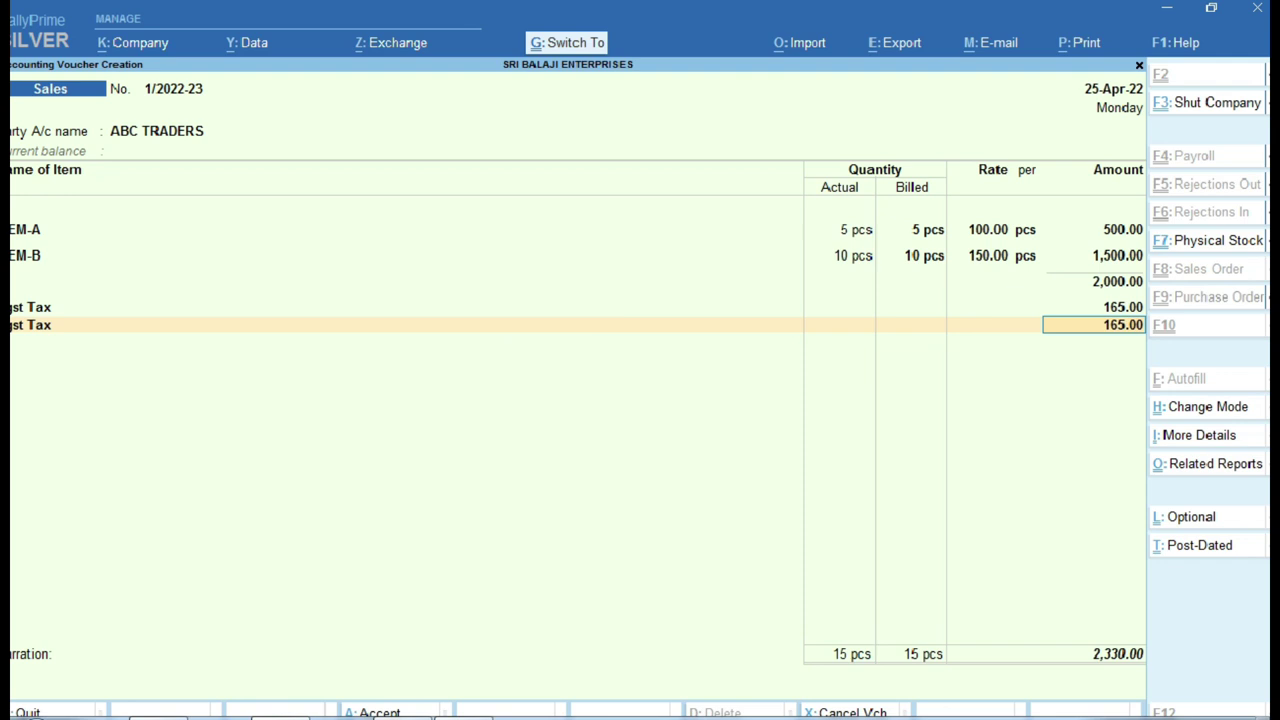
# Accept the tax lines in TallyPrime, record ABC TRADERS' bill-wise details as New Ref 1/2022-23, and save the sales voucher.
pyautogui.press('Return')
pyautogui.press('Return')
pyautogui.press('Return')
pyautogui.press('Return')
pyautogui.press('Return')
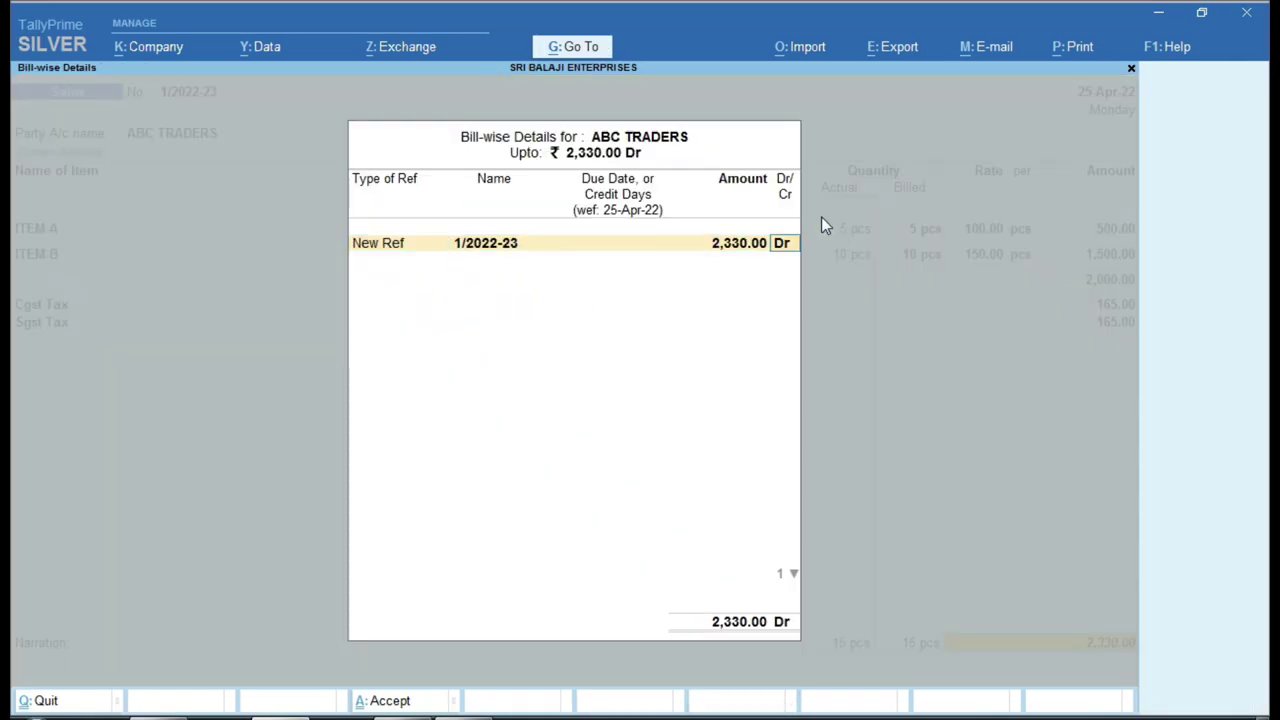
pyautogui.press('Return')
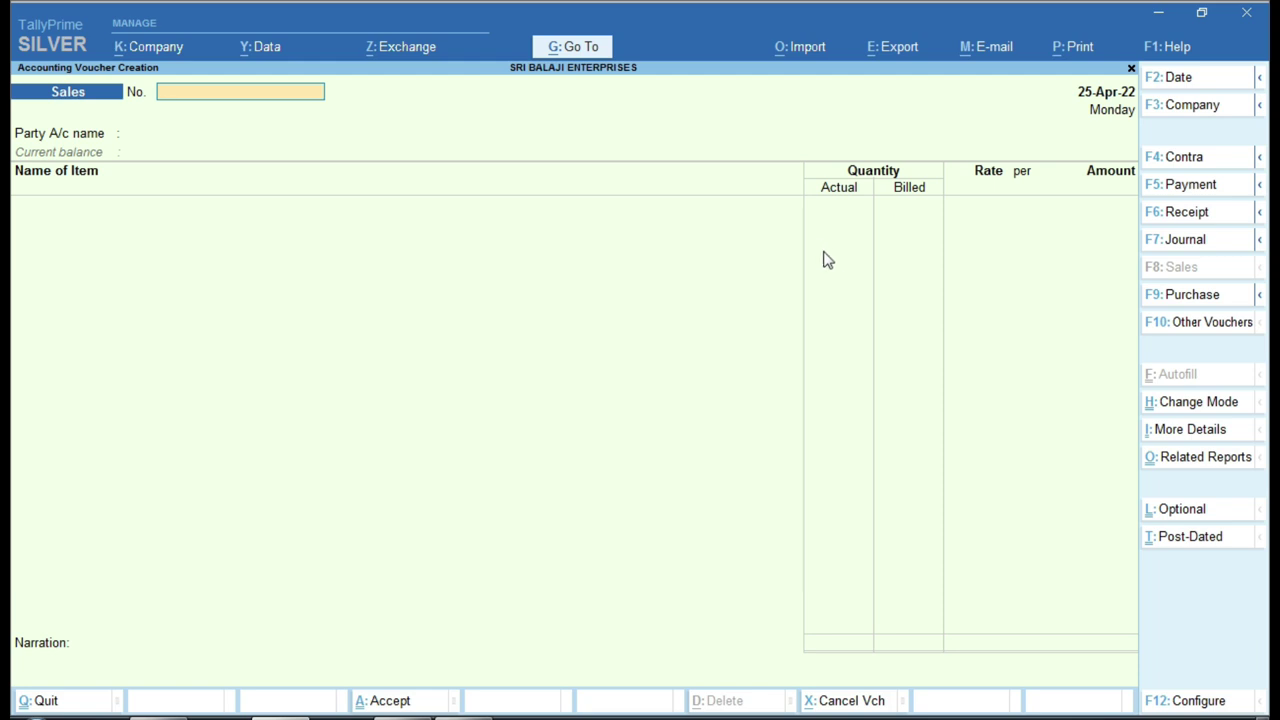
# Review the invoice's header details in Adobe Reader and switch the blank TallyPrime voucher to Purchase.
pyautogui.hotkey('alt', 'Tab')
pyautogui.scroll(5, 415, 300)
pyautogui.scroll(3, 415, 300)
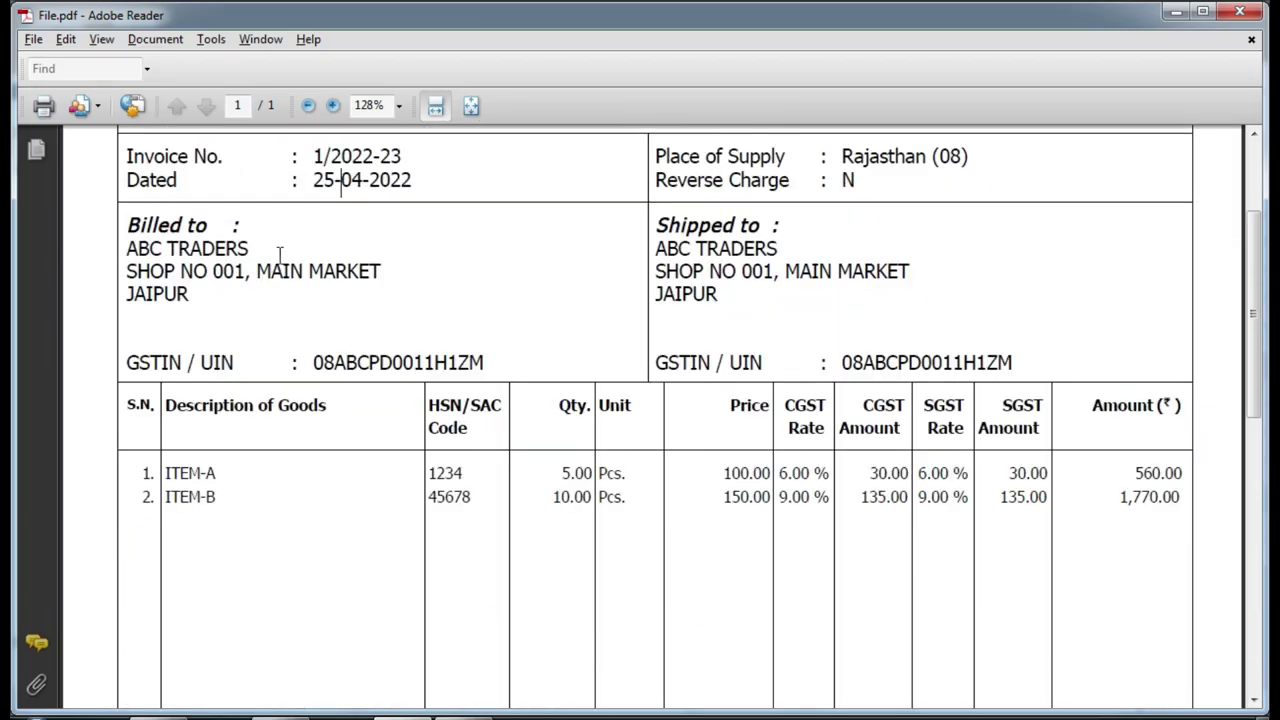
pyautogui.hotkey('alt', 'Tab')
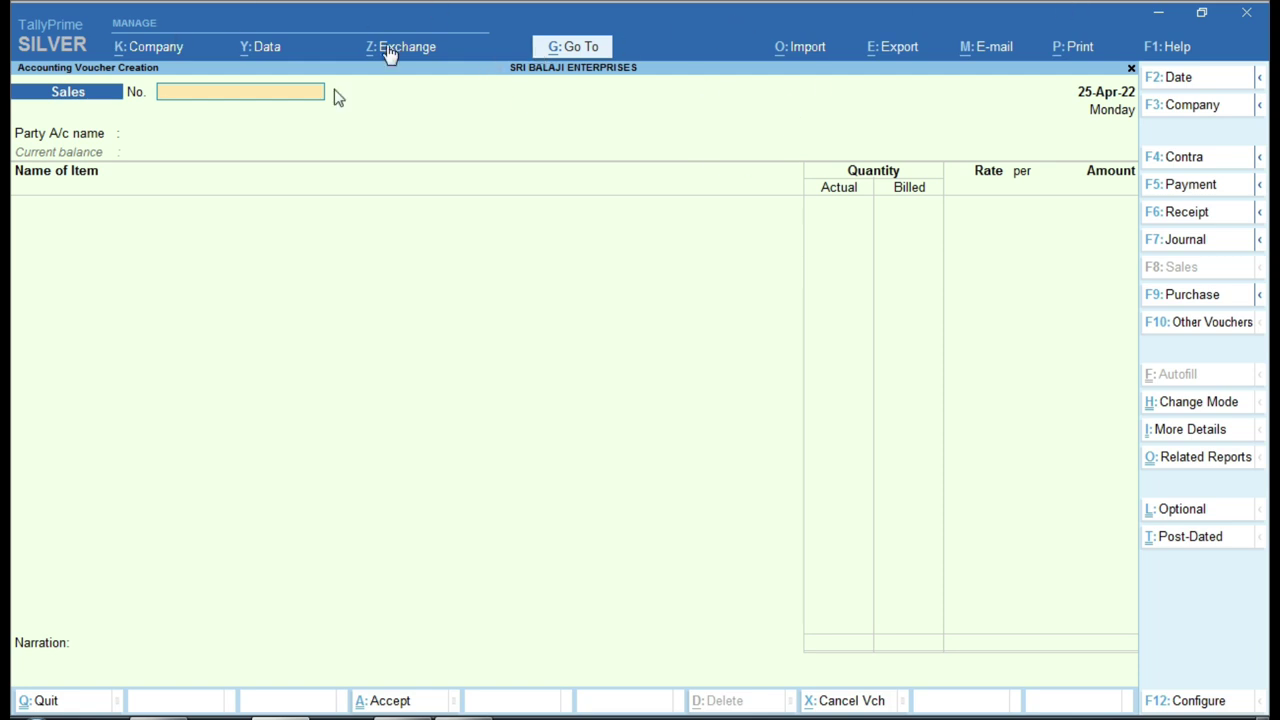
pyautogui.click(1188, 298)
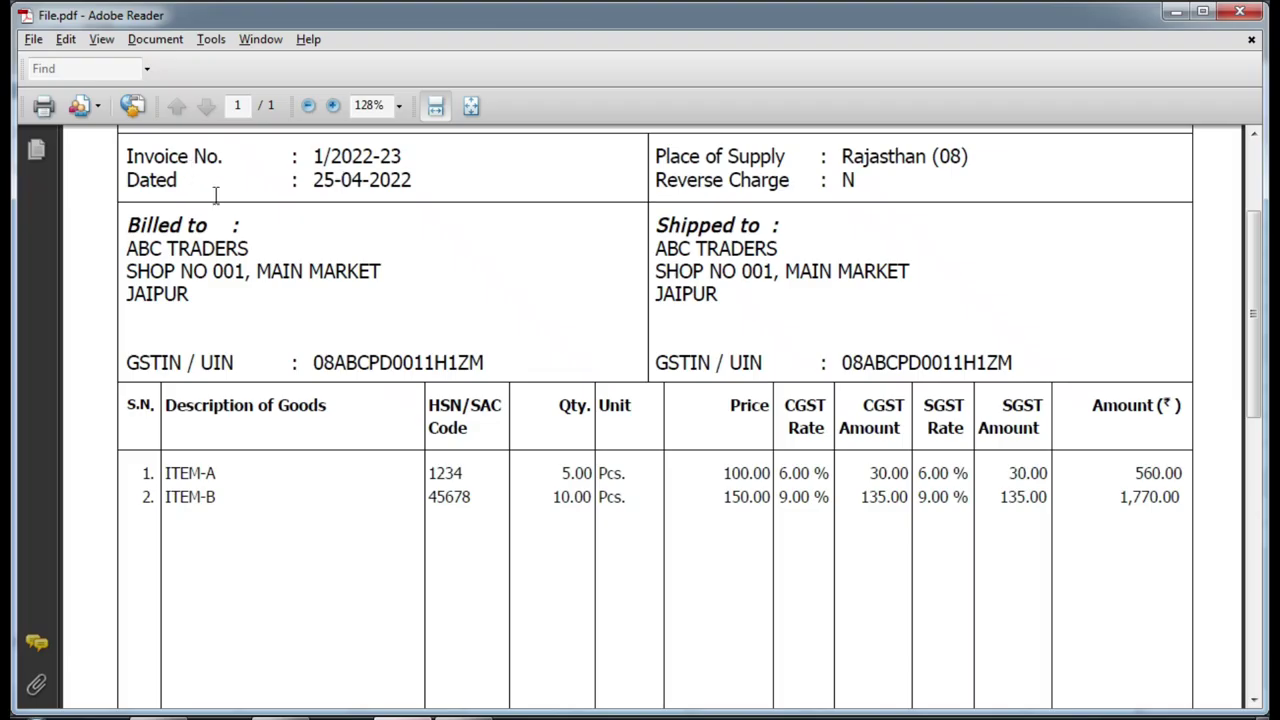
pyautogui.scroll(3, 214, 194)
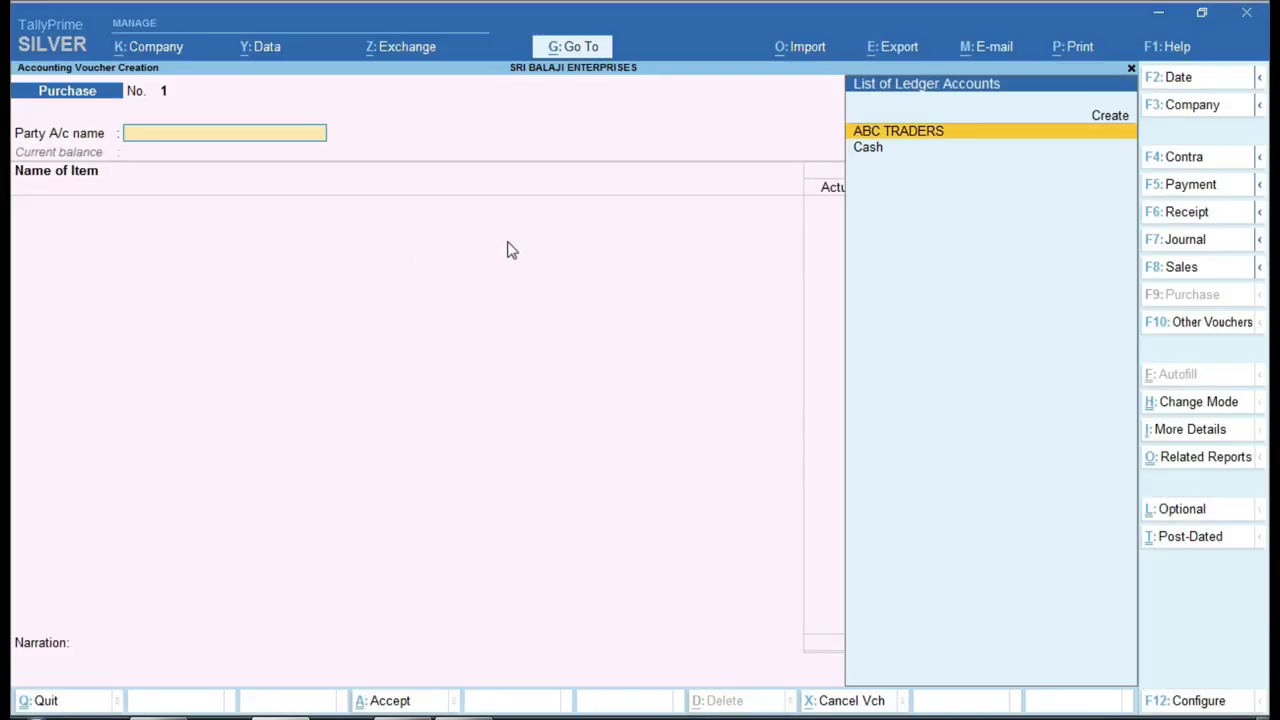
# Leave the purchase voucher and open the Purchase voucher type for alteration.
pyautogui.press('Escape')
pyautogui.press('Escape')
pyautogui.press('Escape')
pyautogui.press('n')
pyautogui.press('Down')
pyautogui.press('Return')
pyautogui.press('Down')
pyautogui.press('Down')
pyautogui.press('Down')
pyautogui.press('Return')
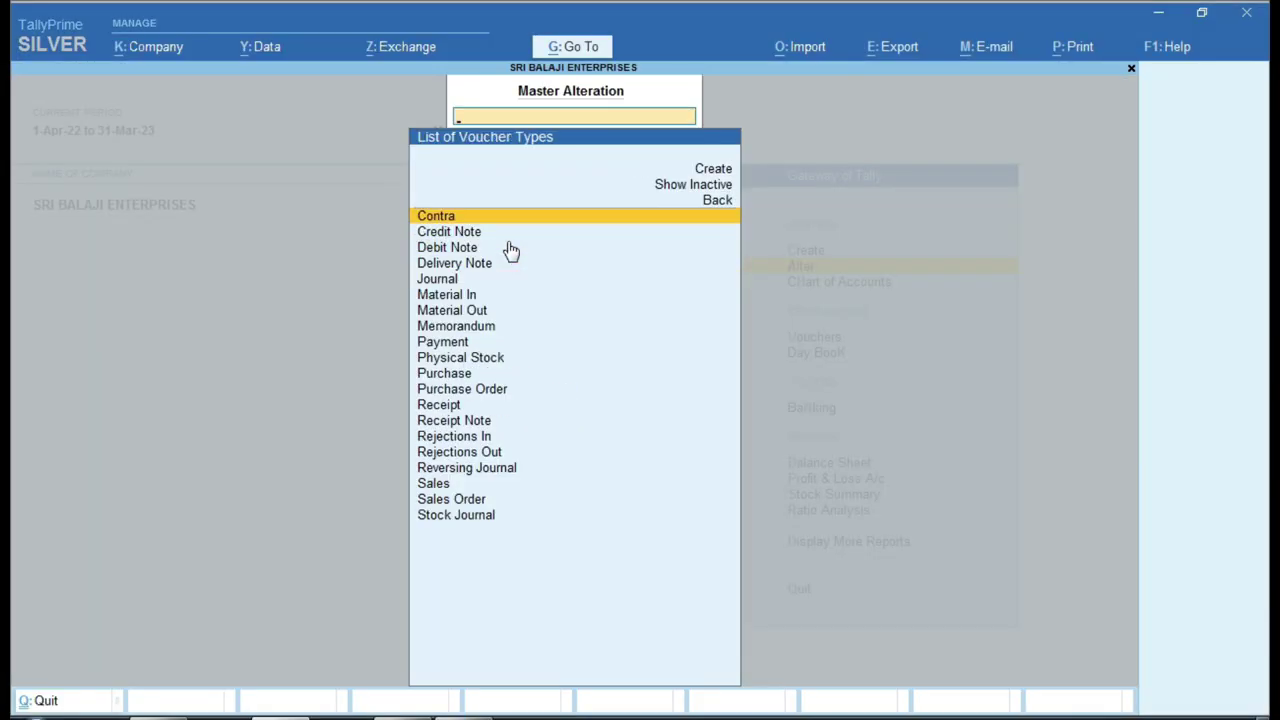
pyautogui.write('PUR')
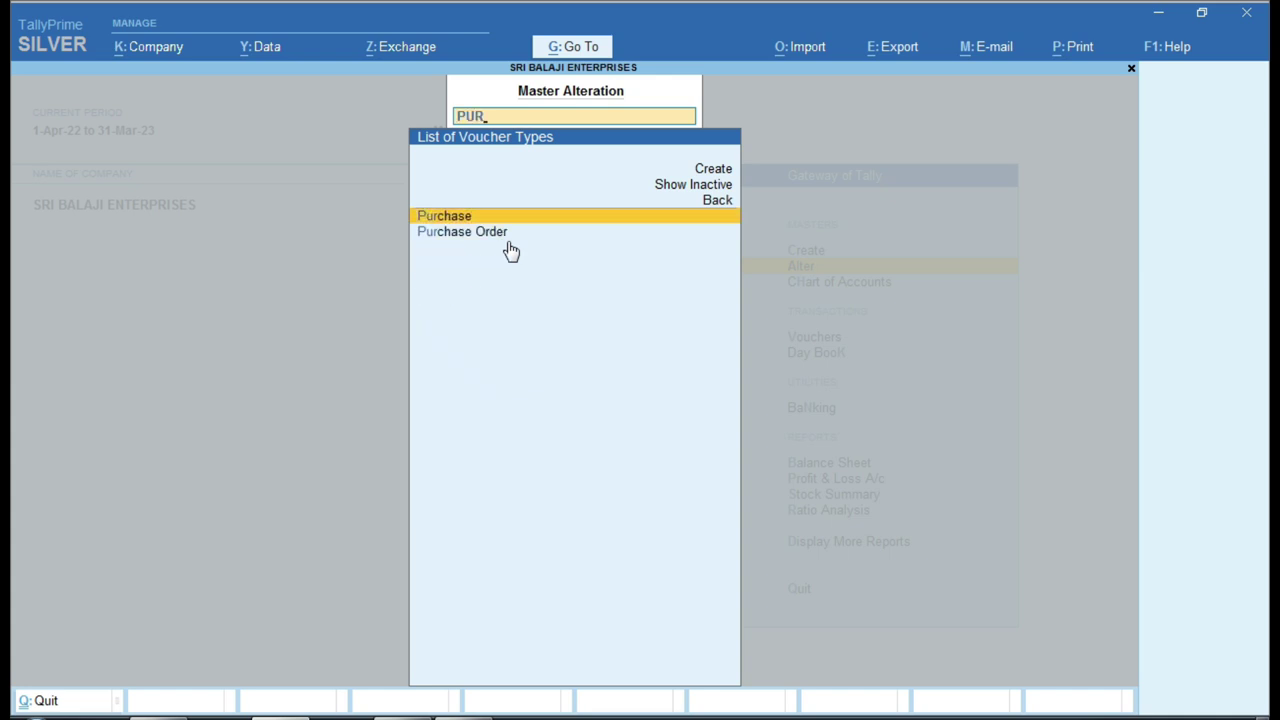
pyautogui.press('Return')
# Set the Purchase voucher type's numbering method to Manual with Prevent duplicates set to Yes, and save it.
pyautogui.press('Return')
pyautogui.press('Return')
pyautogui.press('Return')
pyautogui.press('Down')
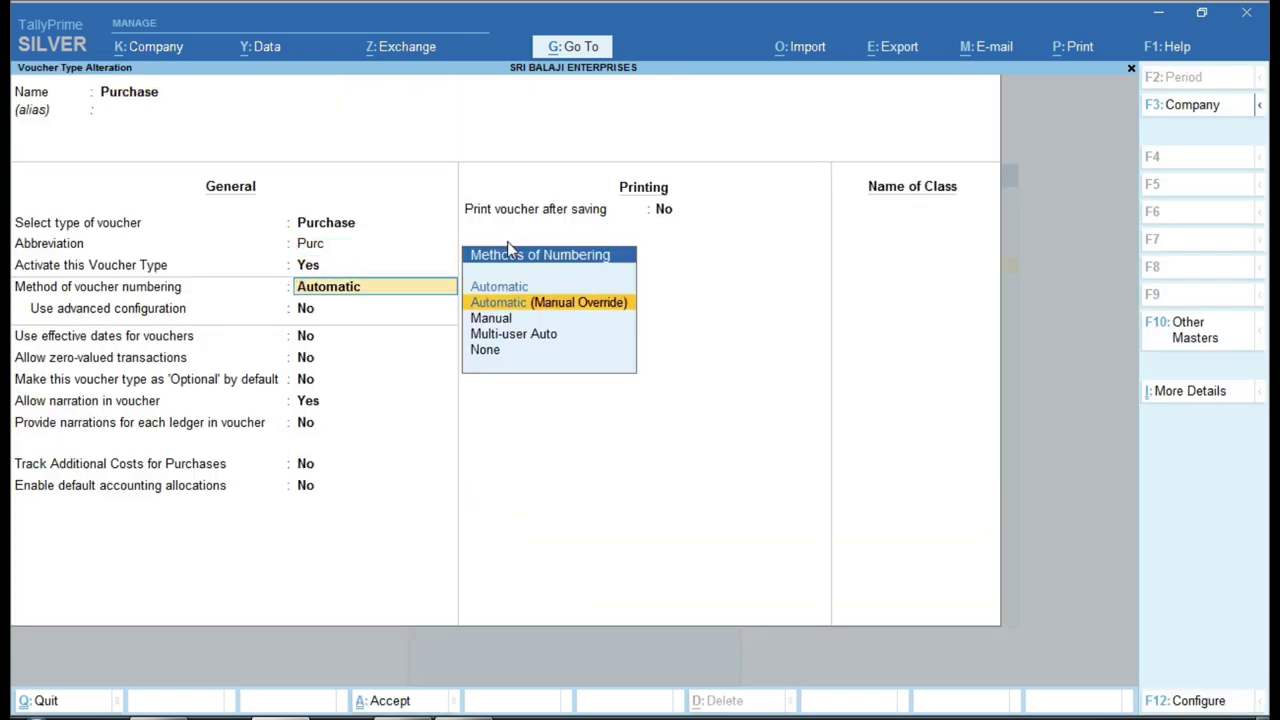
pyautogui.press('Down')
pyautogui.press('Return')
pyautogui.write('y')
pyautogui.press('Return')
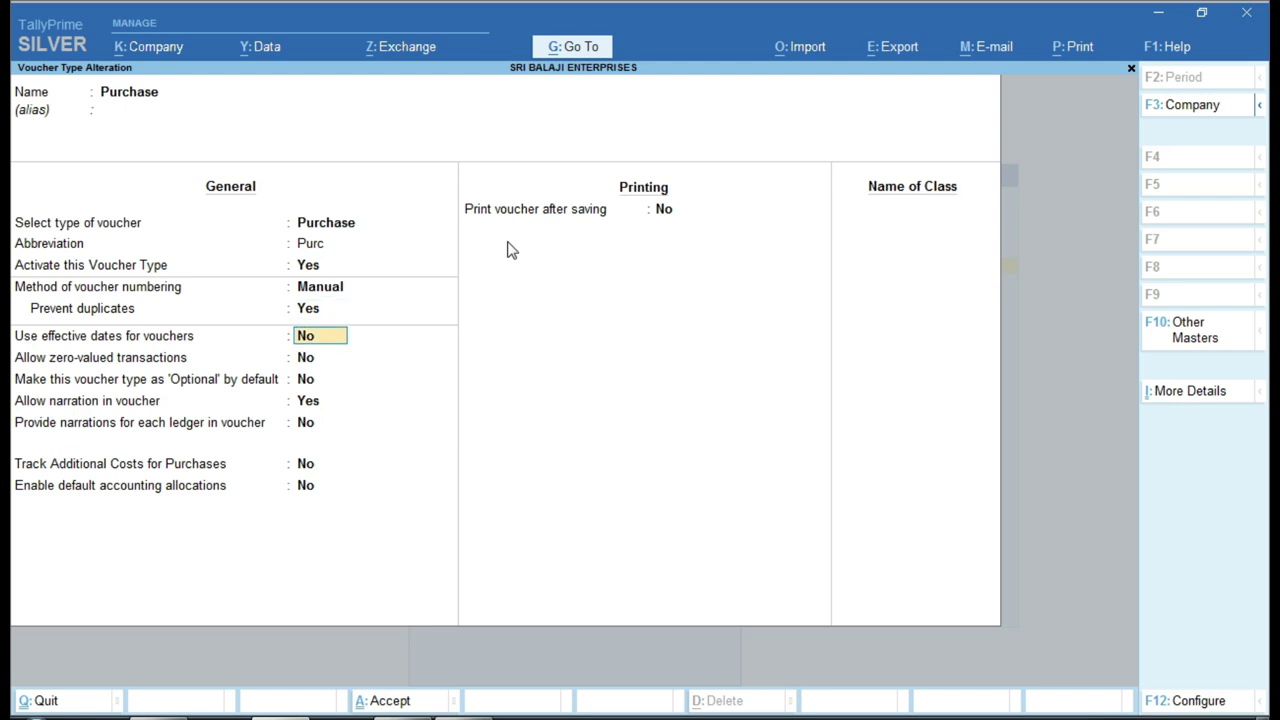
pyautogui.hotkey('ctrl', 'a')
# Return to voucher entry and number the new purchase voucher 1/2022-23.
pyautogui.press('Escape')
pyautogui.press('Up')
pyautogui.press('Down')
pyautogui.press('Down')
pyautogui.press('Down')
pyautogui.press('Return')
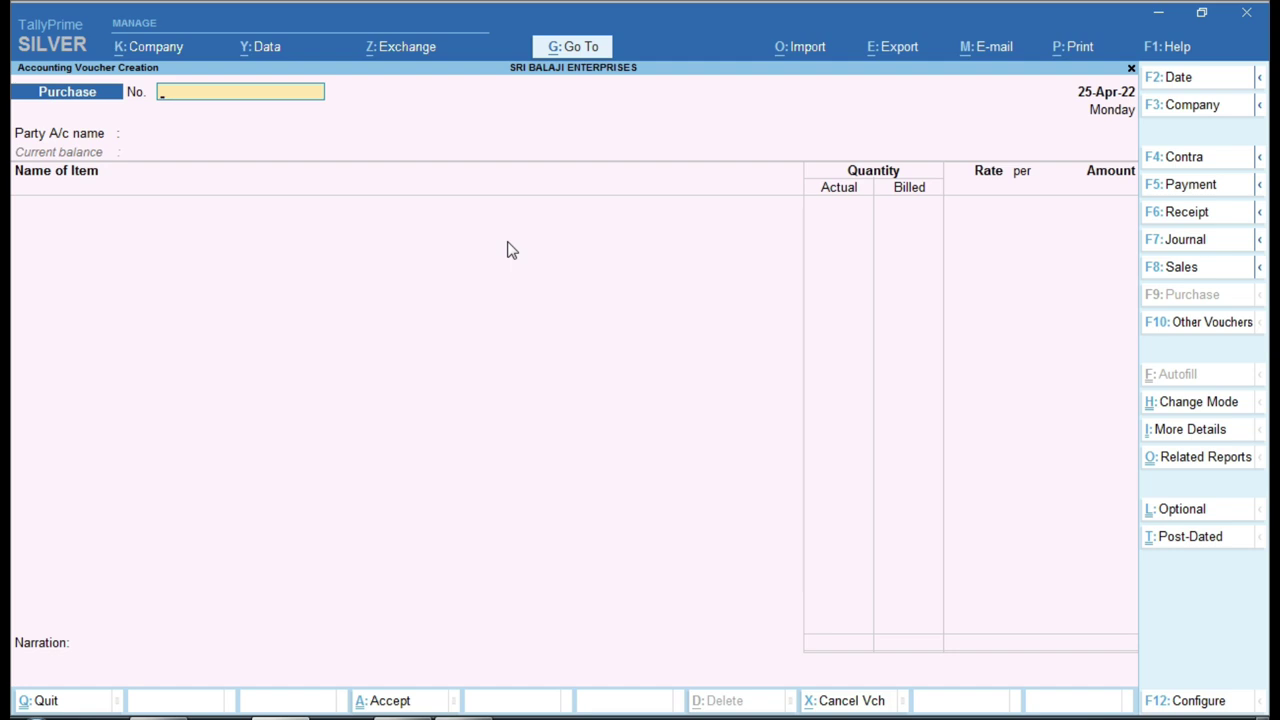
pyautogui.write('1/2022-23')
pyautogui.press('Return')
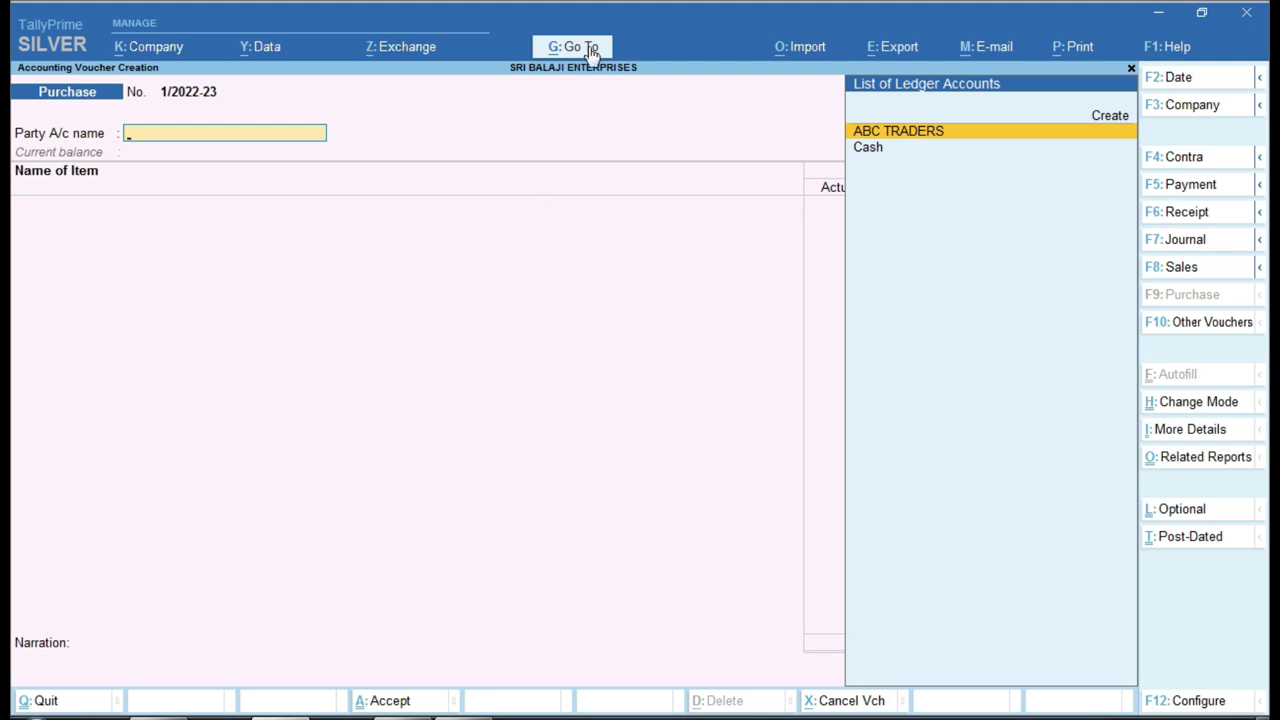
# Check the seller's name on the Adobe Reader invoice, then create the party ledger SRI BALAJI ENTERPRISEES under Sundry Creditors for the purchase voucher.
pyautogui.hotkey('alt', 'Tab')
pyautogui.moveTo(413, 200); pyautogui.dragTo(852, 236)
pyautogui.hotkey('alt', 'Tab')
pyautogui.hotkey('alt', 'c')
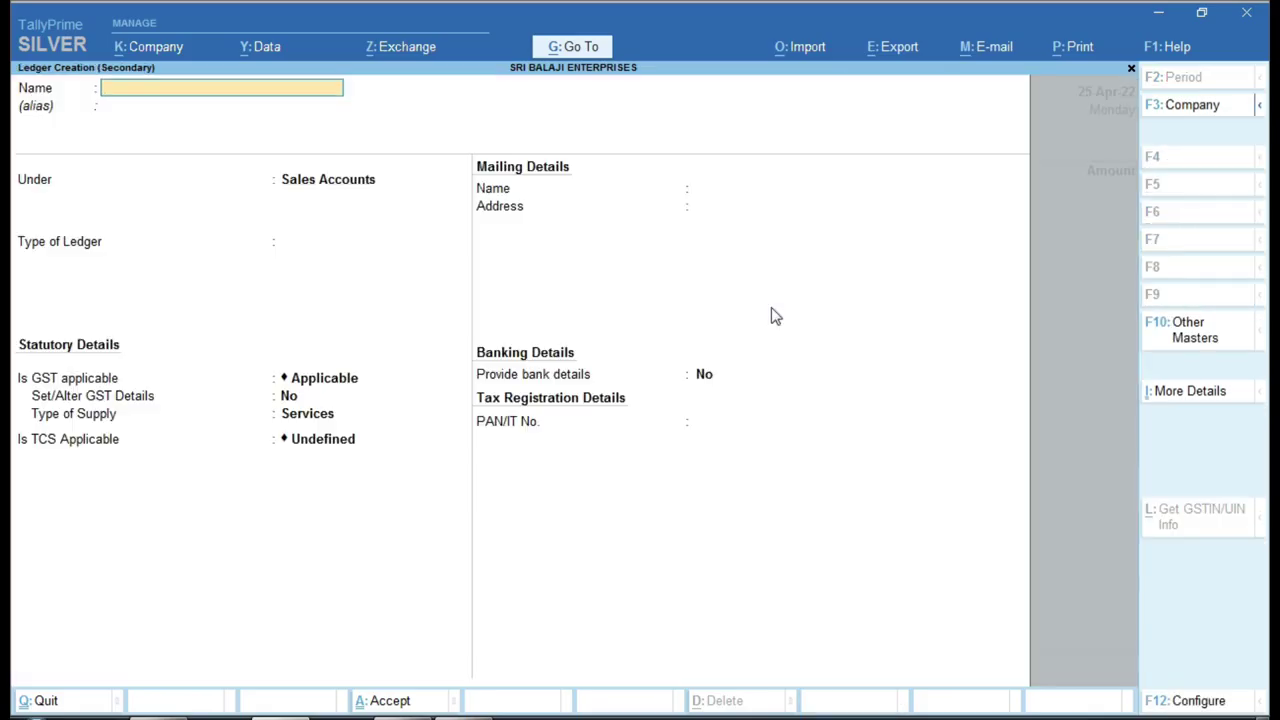
pyautogui.write('SRI BALAJI ENTERPRISEES')
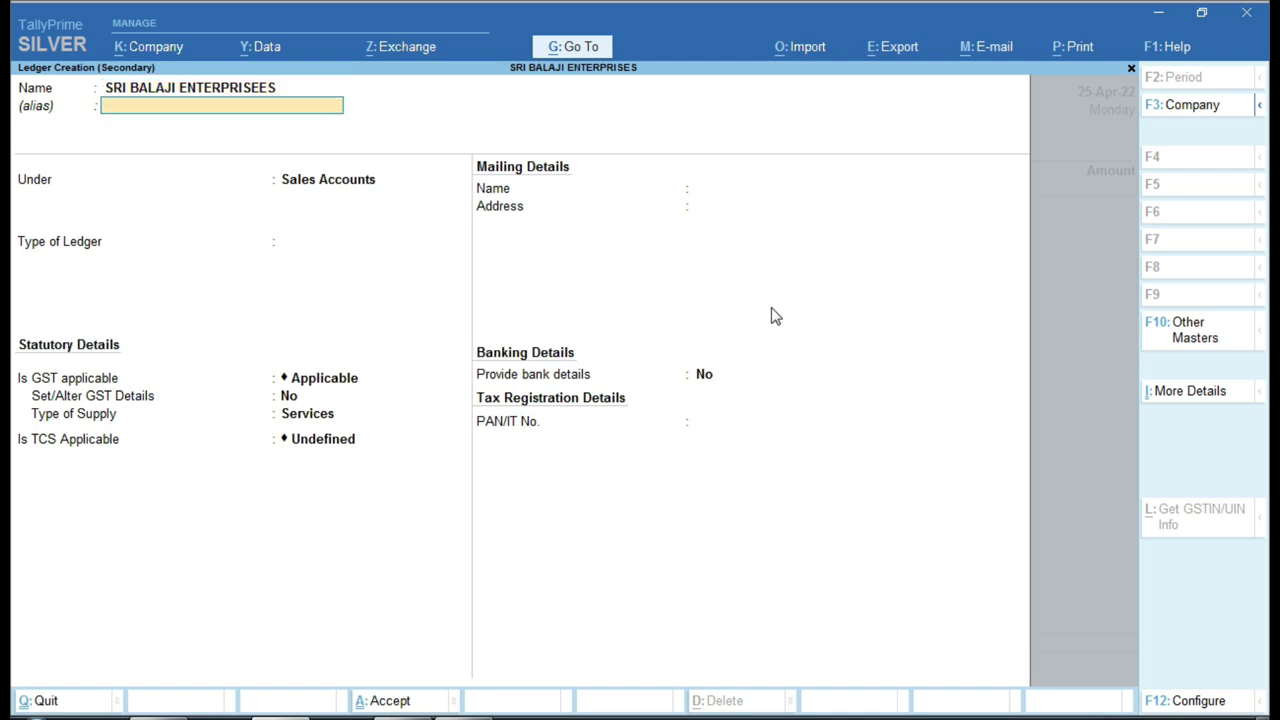
pyautogui.press('Return')
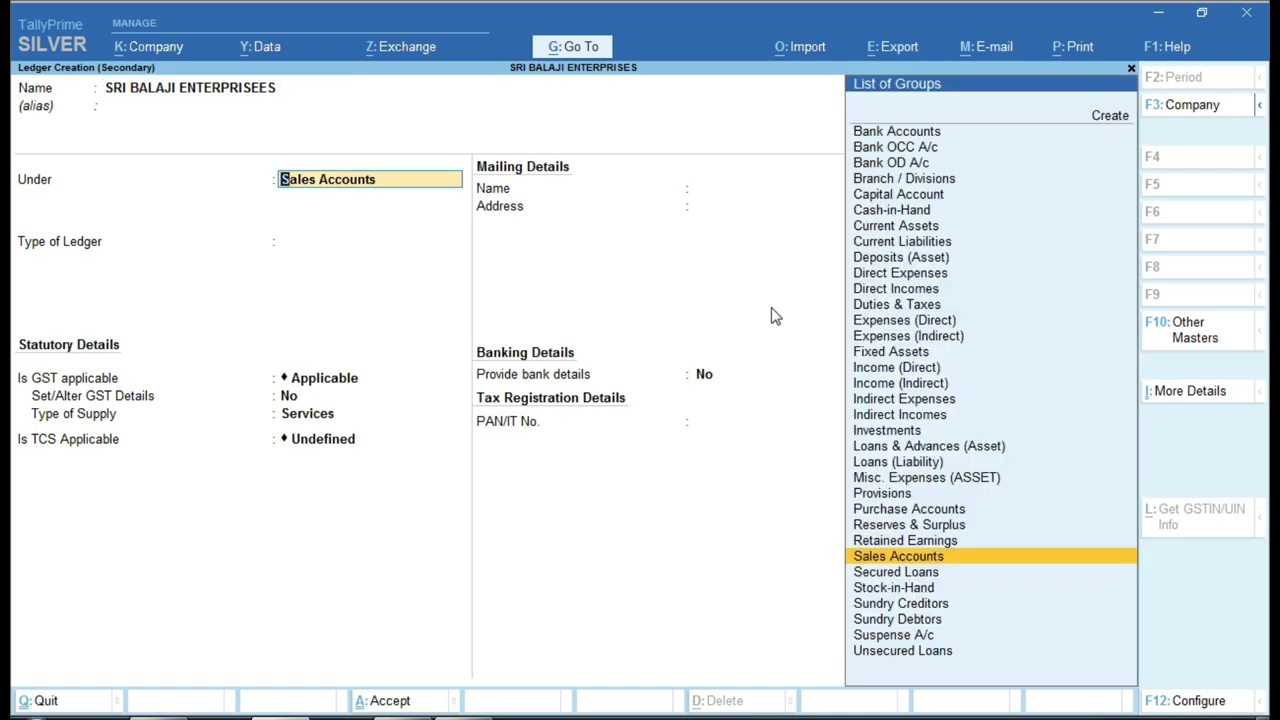
pyautogui.write('SUND')
pyautogui.press('Return')
pyautogui.hotkey('ctrl', 'a')
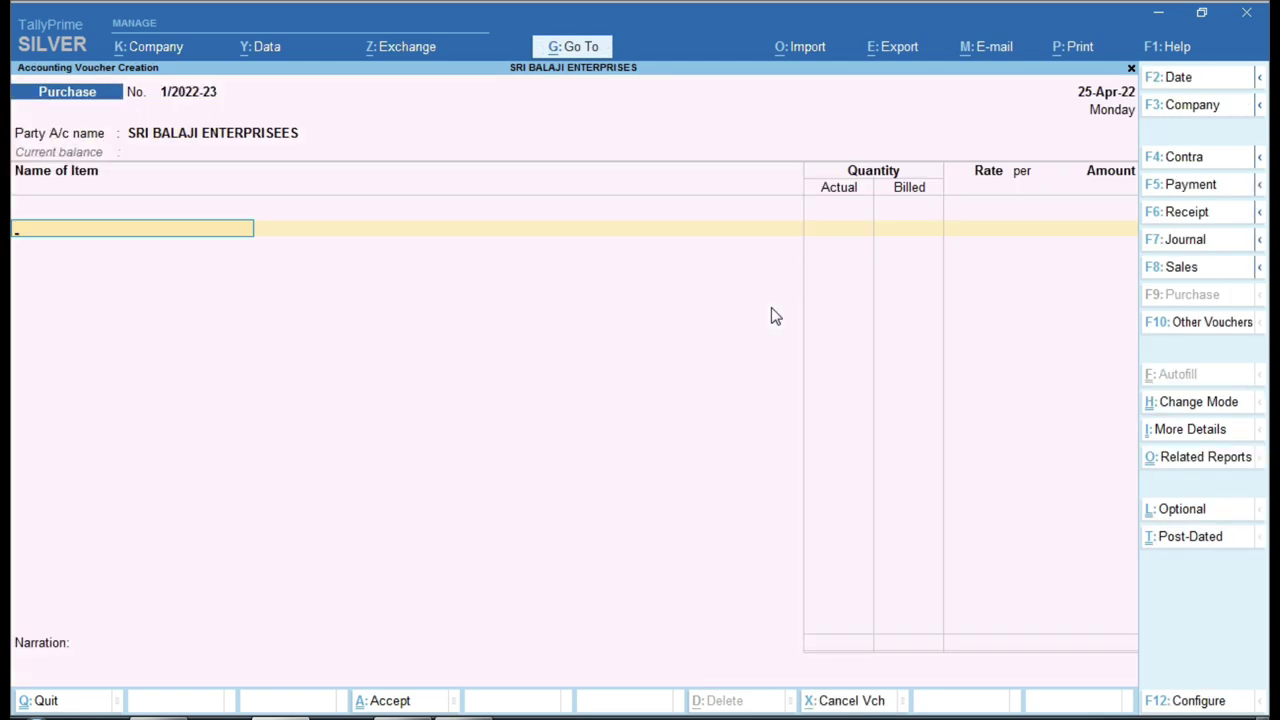
# Add ITEM-A to the purchase voucher with a quantity of 5 pcs at a rate of 100.00.
pyautogui.write('IT')
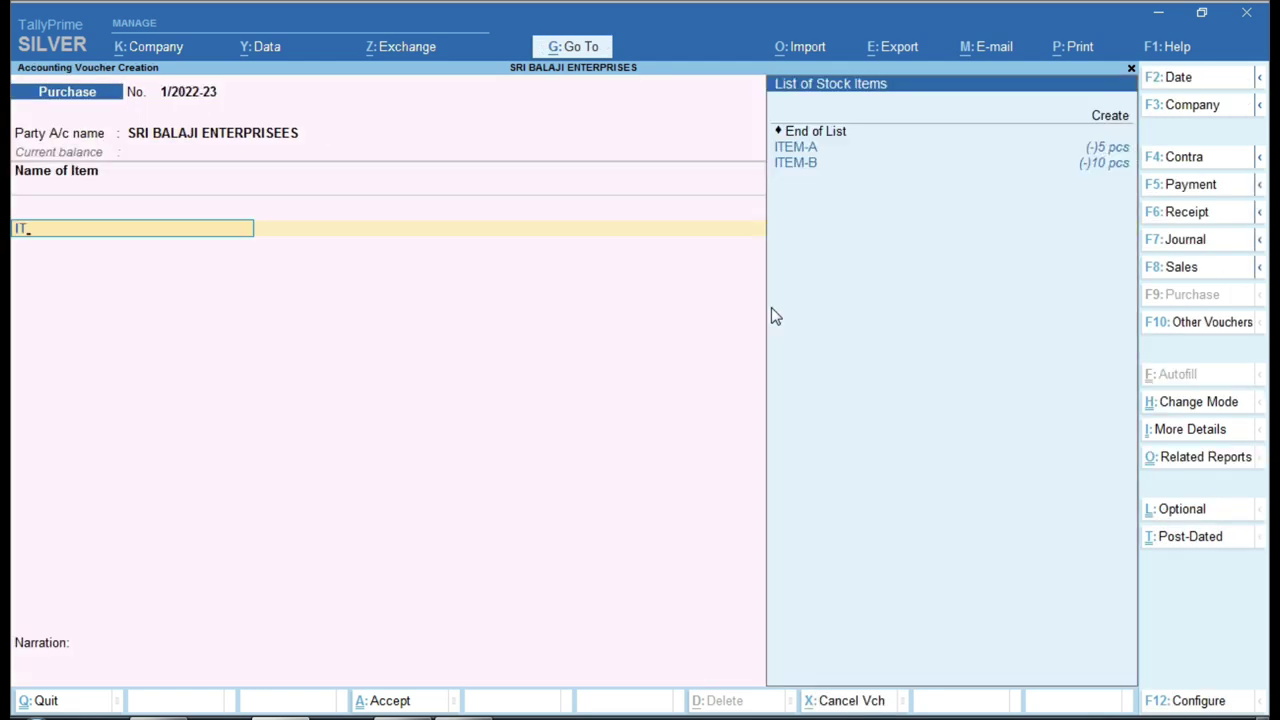
pyautogui.press('Return')
pyautogui.write('5')
pyautogui.press('Return')
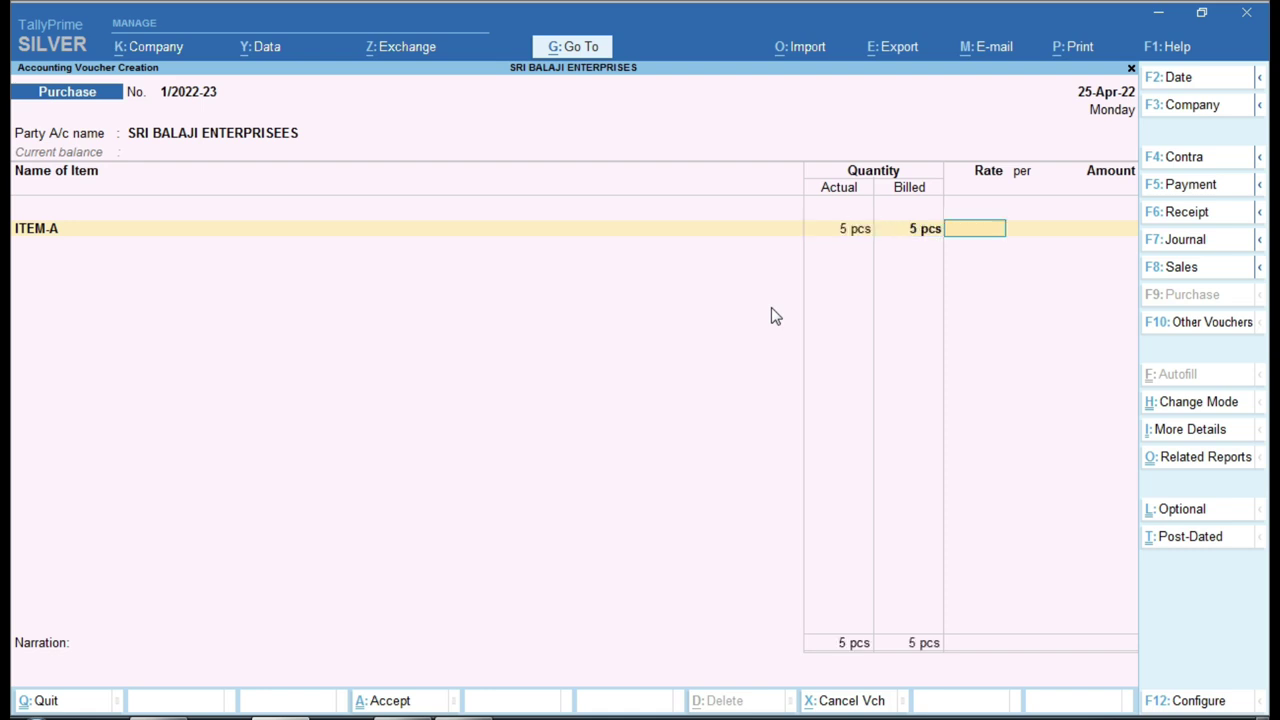
pyautogui.write('100')
pyautogui.press('Return')
pyautogui.press('Return')
pyautogui.press('Return')
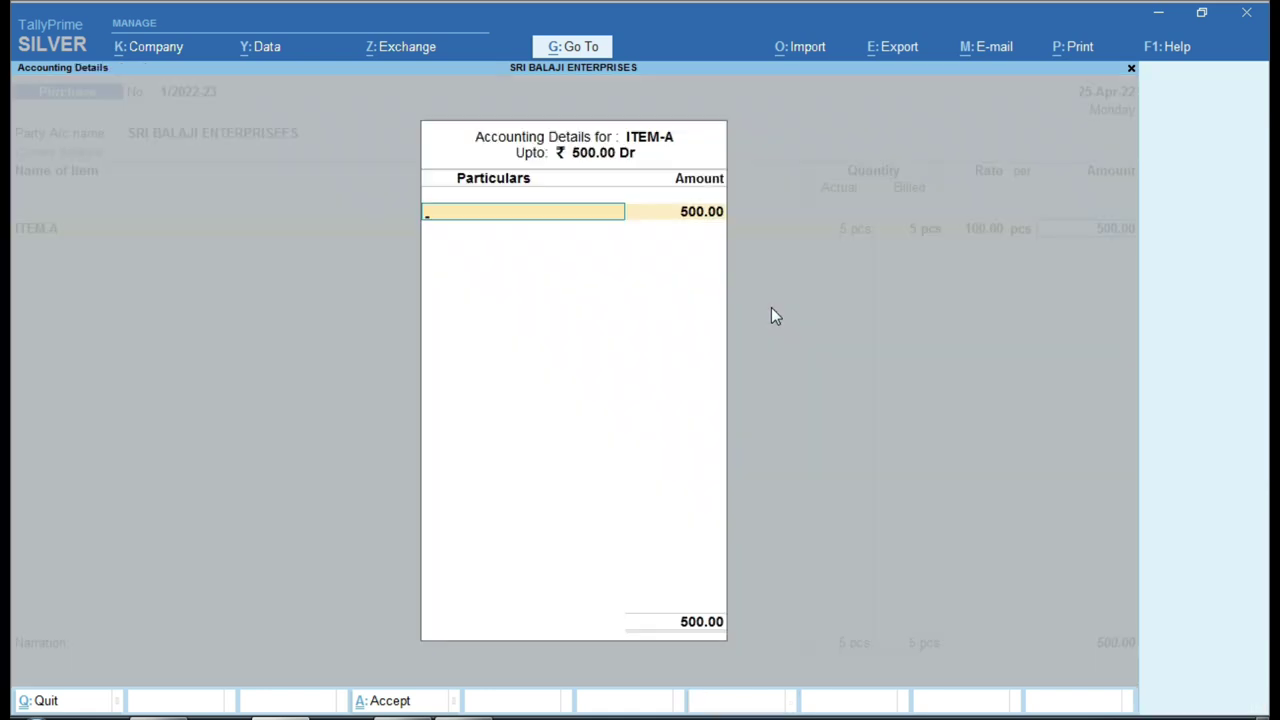
# Start a new ledger for ITEM-A's accounting allocation and name it PURCHASE GST 12%.
pyautogui.hotkey('alt', 'c')
pyautogui.write('PURCHA')
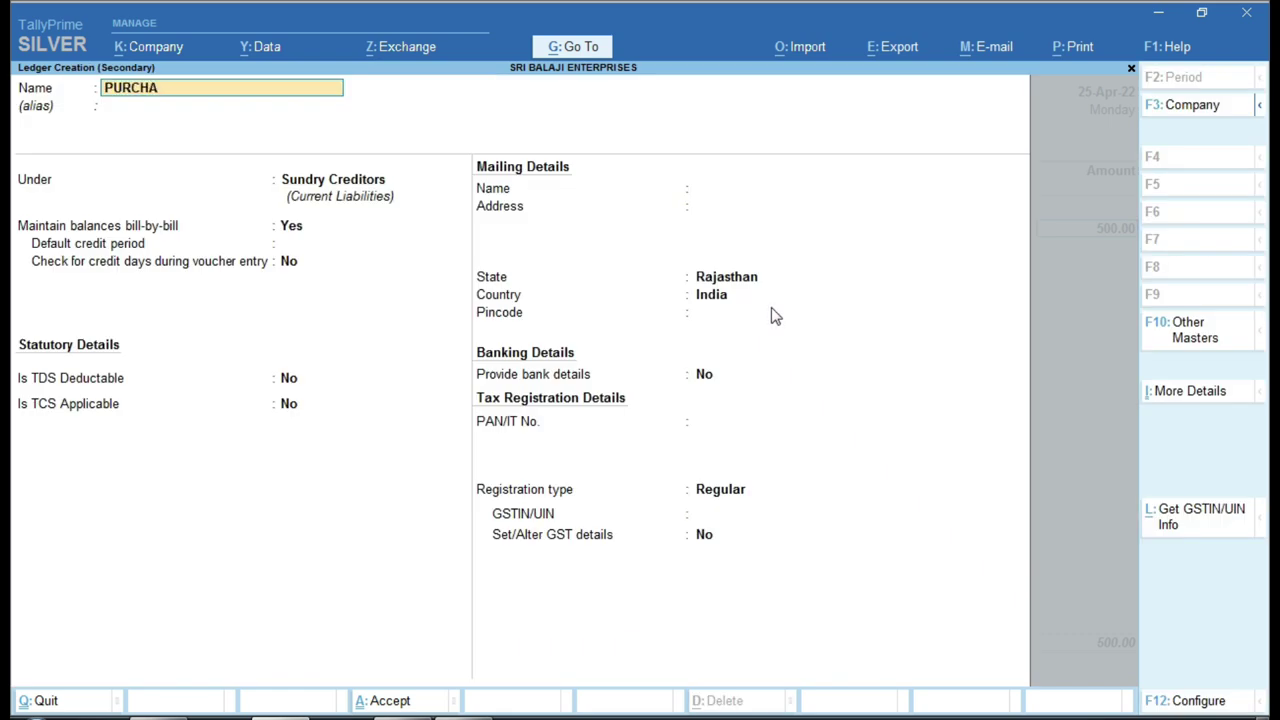
pyautogui.write('SE GST 12% SLA')
pyautogui.press('BackSpace')
pyautogui.press('BackSpace')
pyautogui.write('ALE')
pyautogui.press('Return')
pyautogui.press('BackSpace')
pyautogui.press('BackSpace')
pyautogui.press('BackSpace')
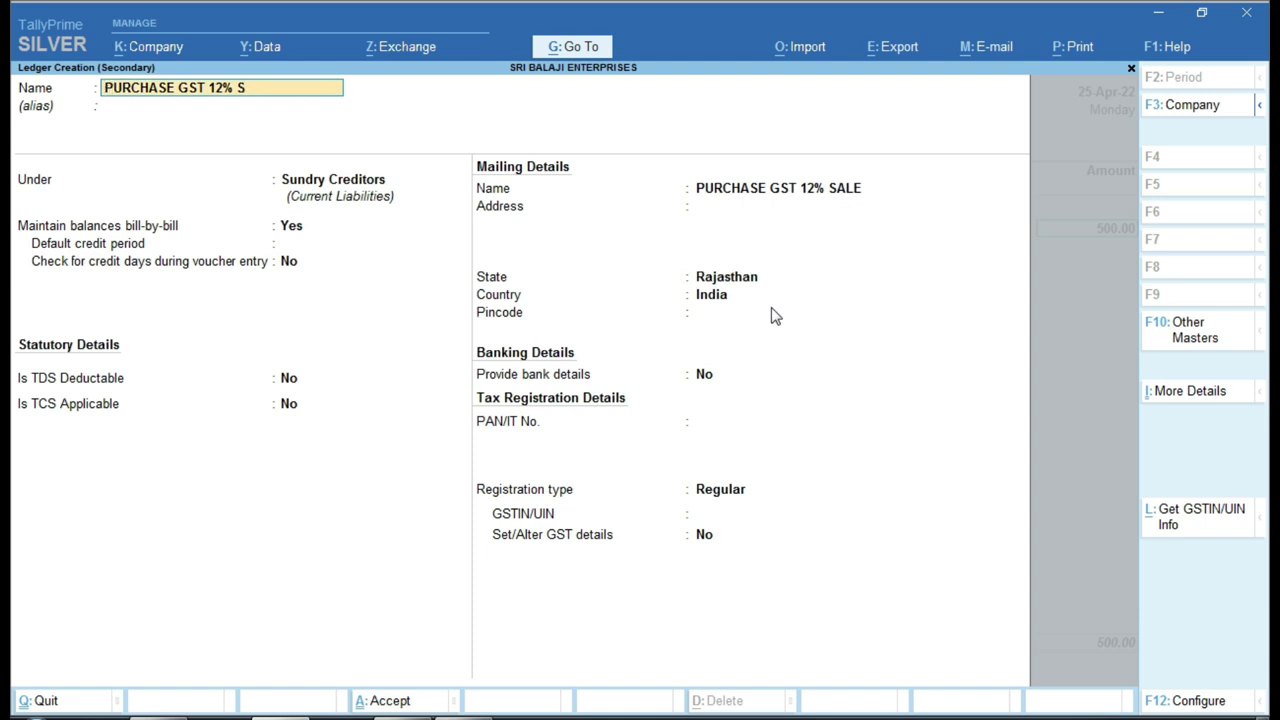
pyautogui.press('Return')
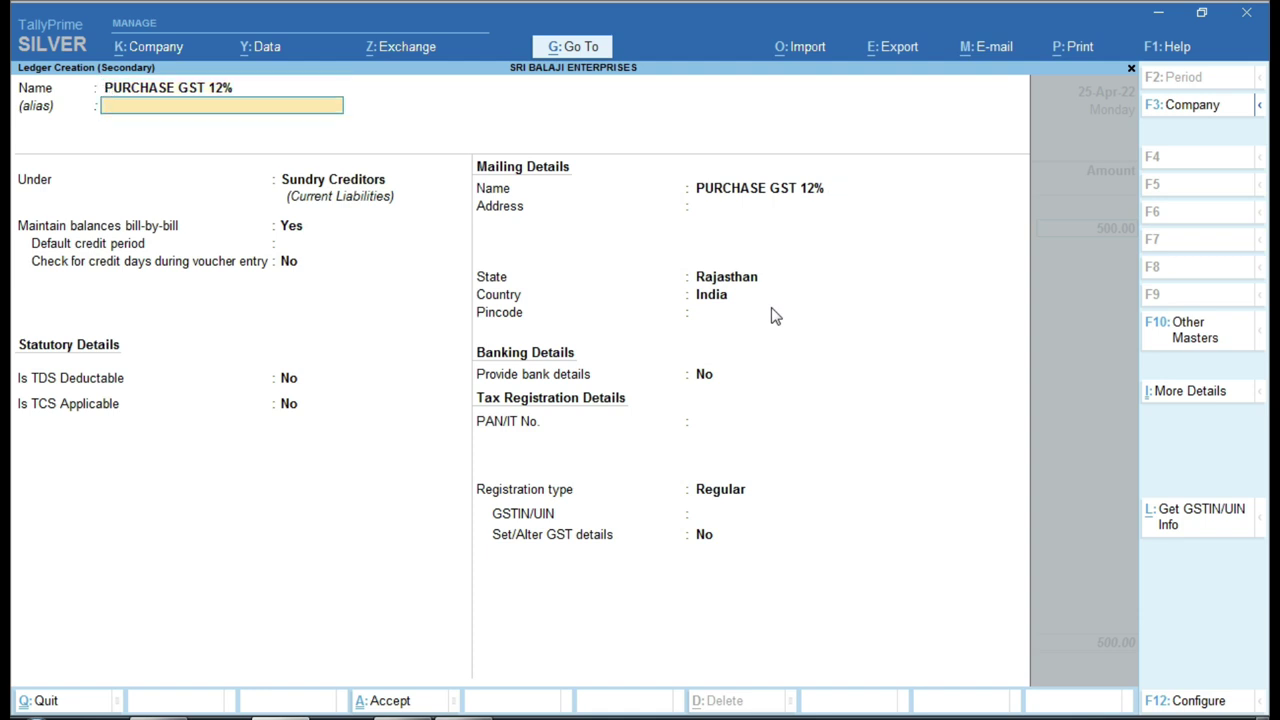
# Place the 12% ledger under Purchase Accounts, set the supply type to Goods and TDS to Not Applicable, and save it.
pyautogui.press('Return')
pyautogui.write('PUR')
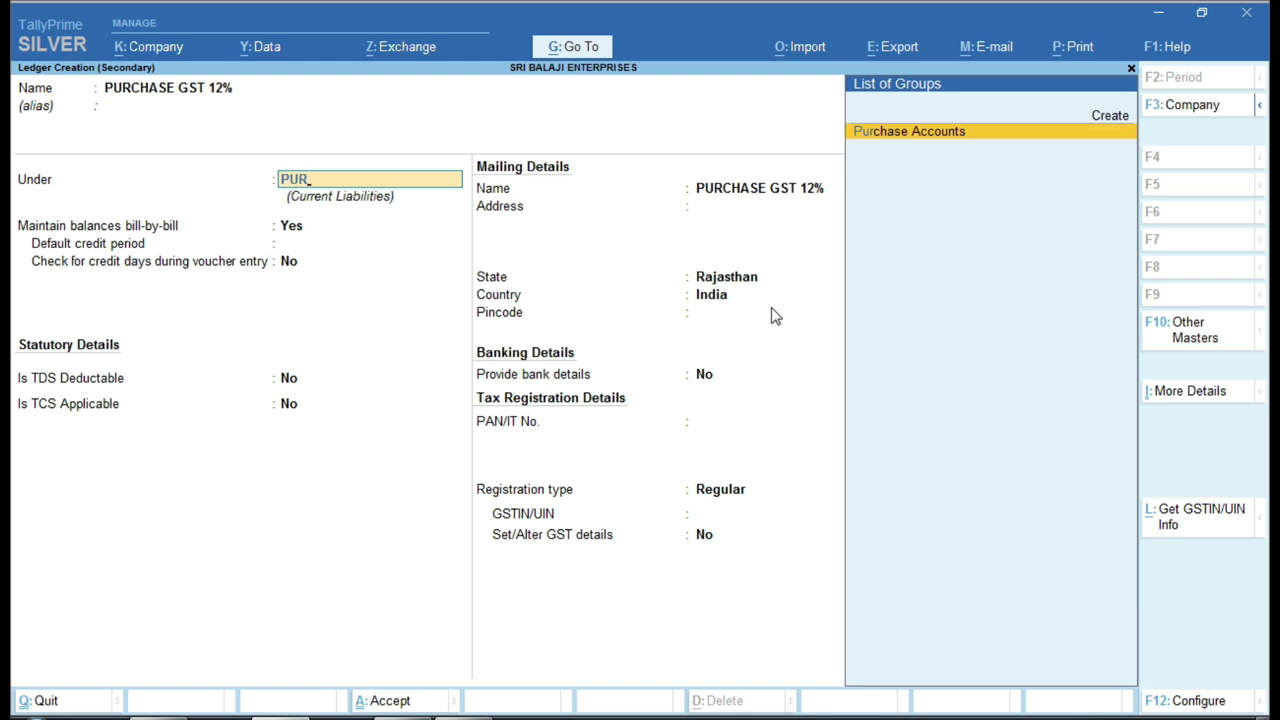
pyautogui.press('Return')
pyautogui.press('Return')
pyautogui.press('Return')
pyautogui.press('Return')
pyautogui.press('Up')
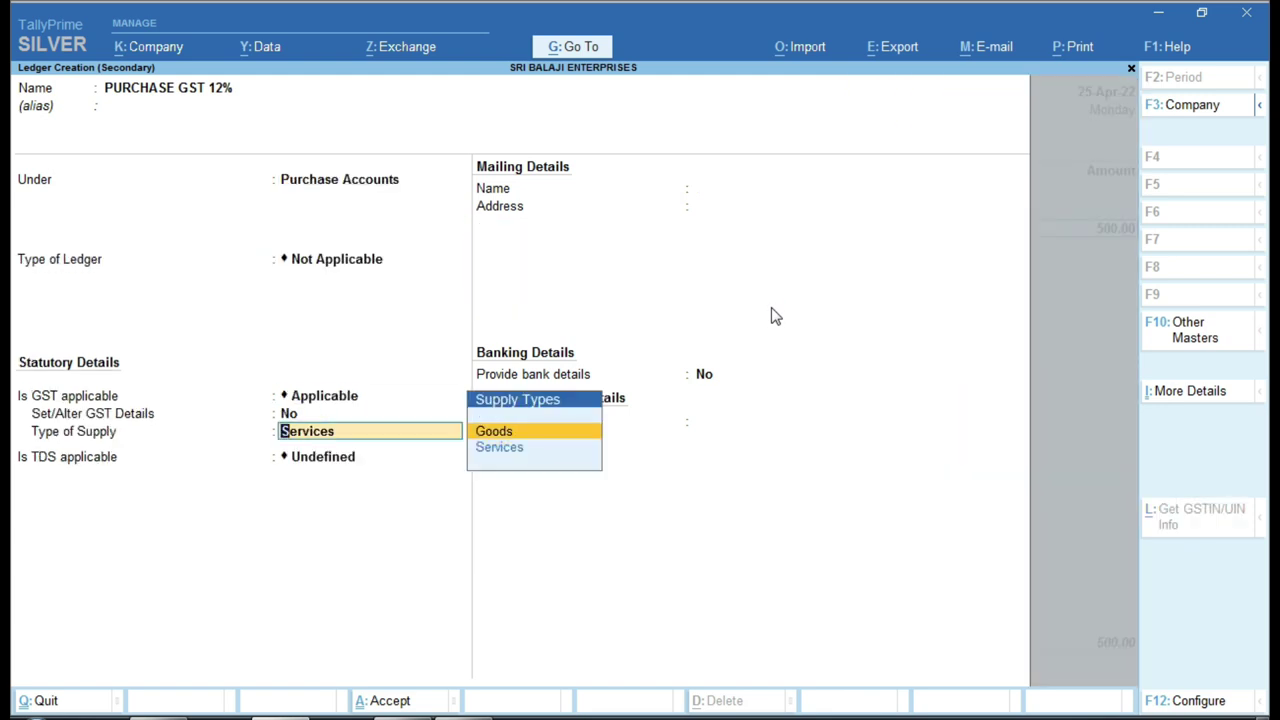
pyautogui.press('Return')
pyautogui.press('BackSpace')
pyautogui.press('Down')
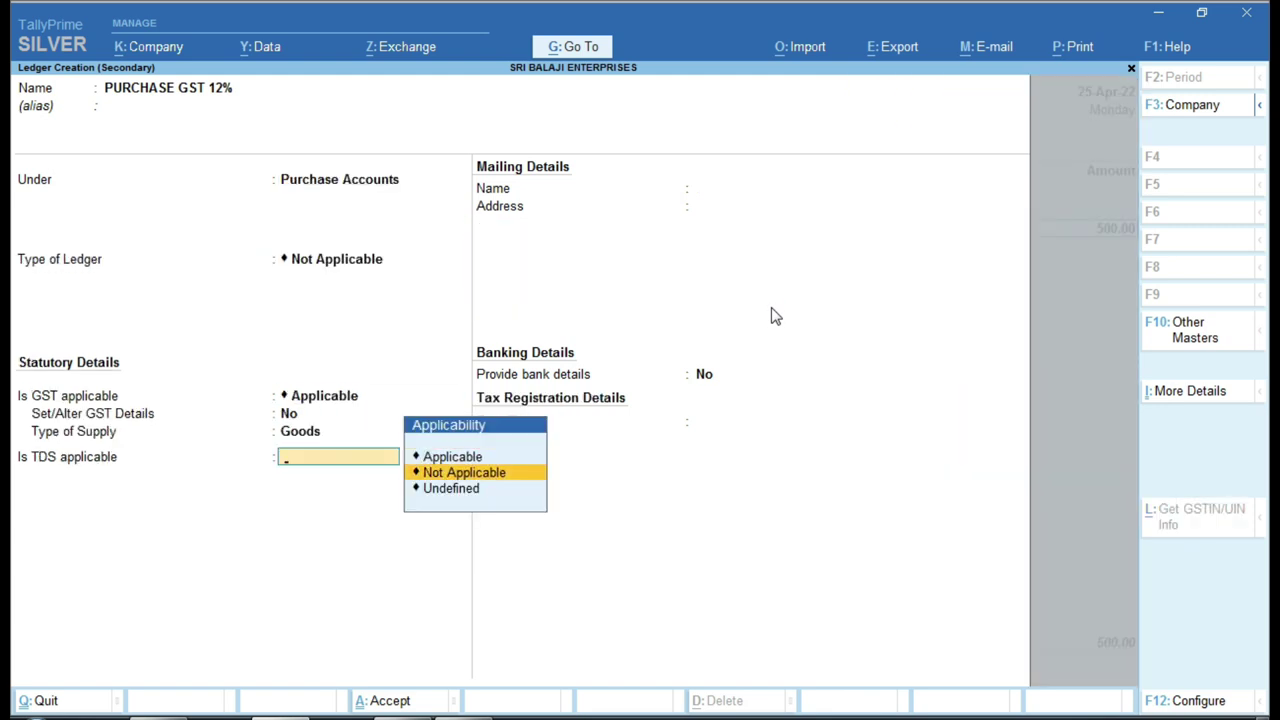
pyautogui.press('Return')
pyautogui.hotkey('ctrl', 'a')
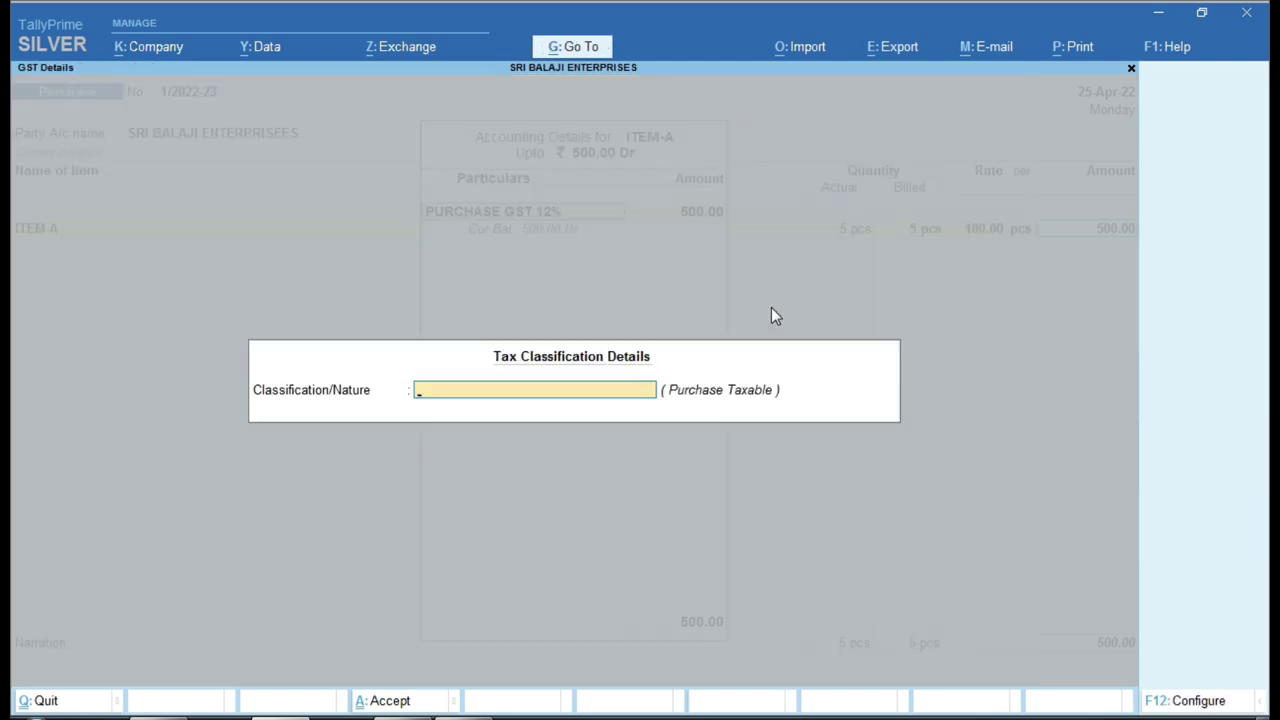
# Classify ITEM-A's purchase as Purchase Taxable and accept its accounting allocation.
pyautogui.write('pur')
pyautogui.press('Return')
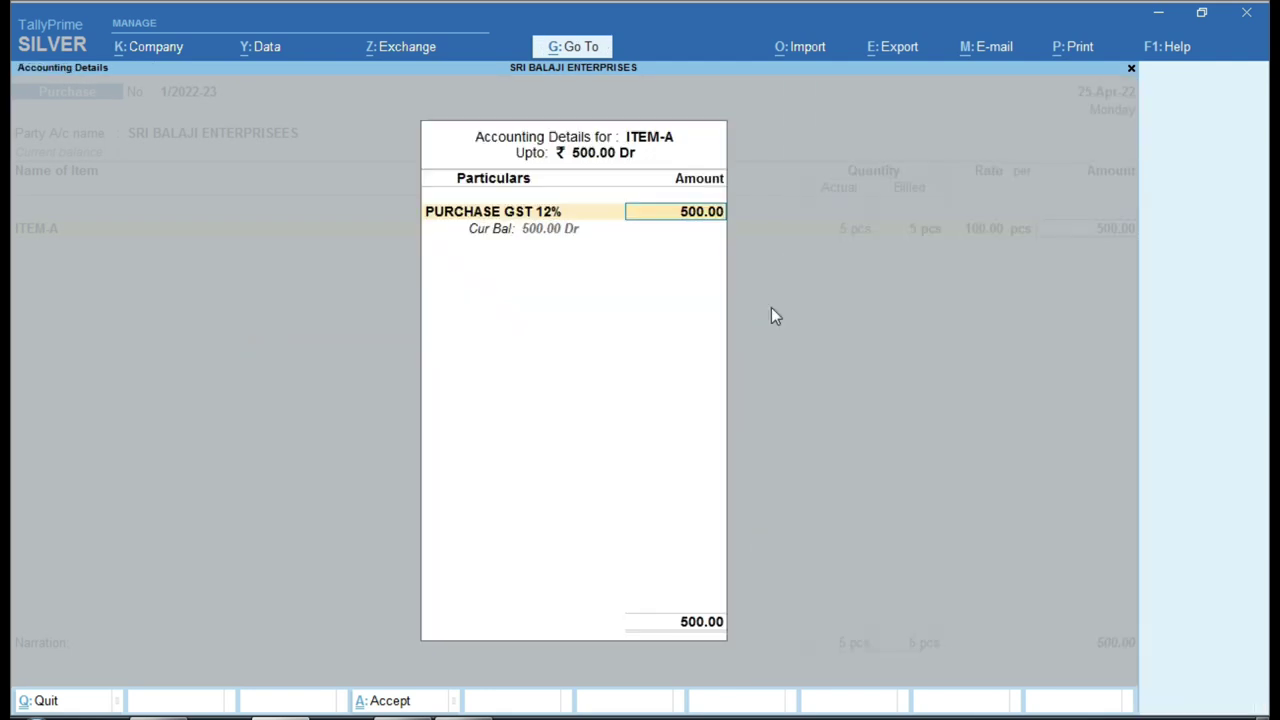
pyautogui.press('Return')
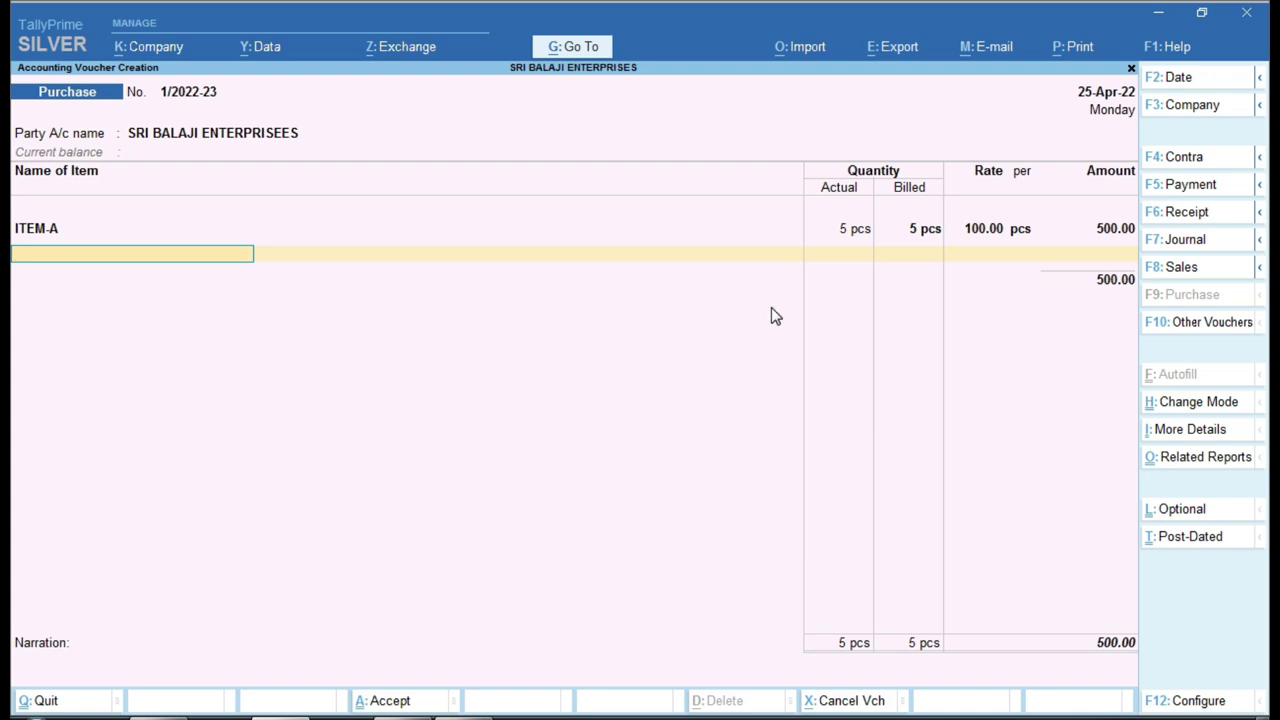
# Add ITEM-B with a quantity of 10 pcs at a rate of 150.00, checking its price on the Adobe Reader invoice.
pyautogui.write('i')
pyautogui.press('Down')
pyautogui.press('Return')
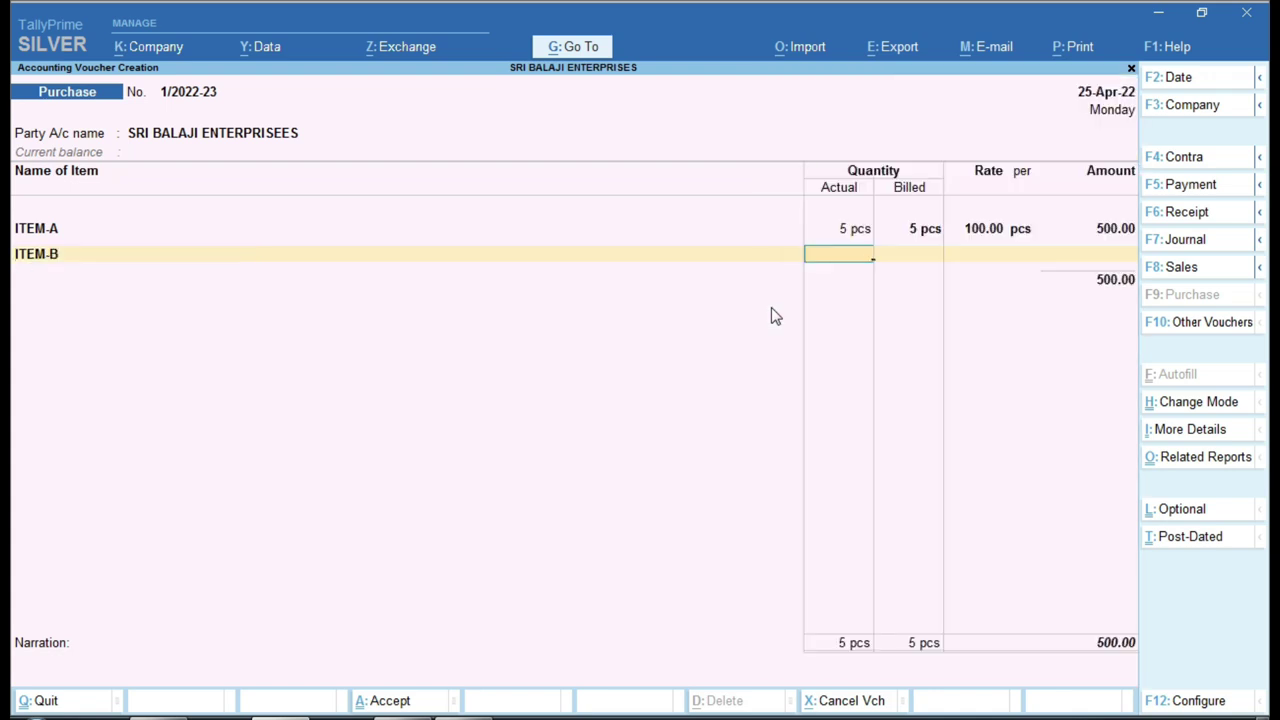
pyautogui.write('10 pcs')
pyautogui.press('Return')
pyautogui.press('Return')
pyautogui.hotkey('alt', 'Tab')
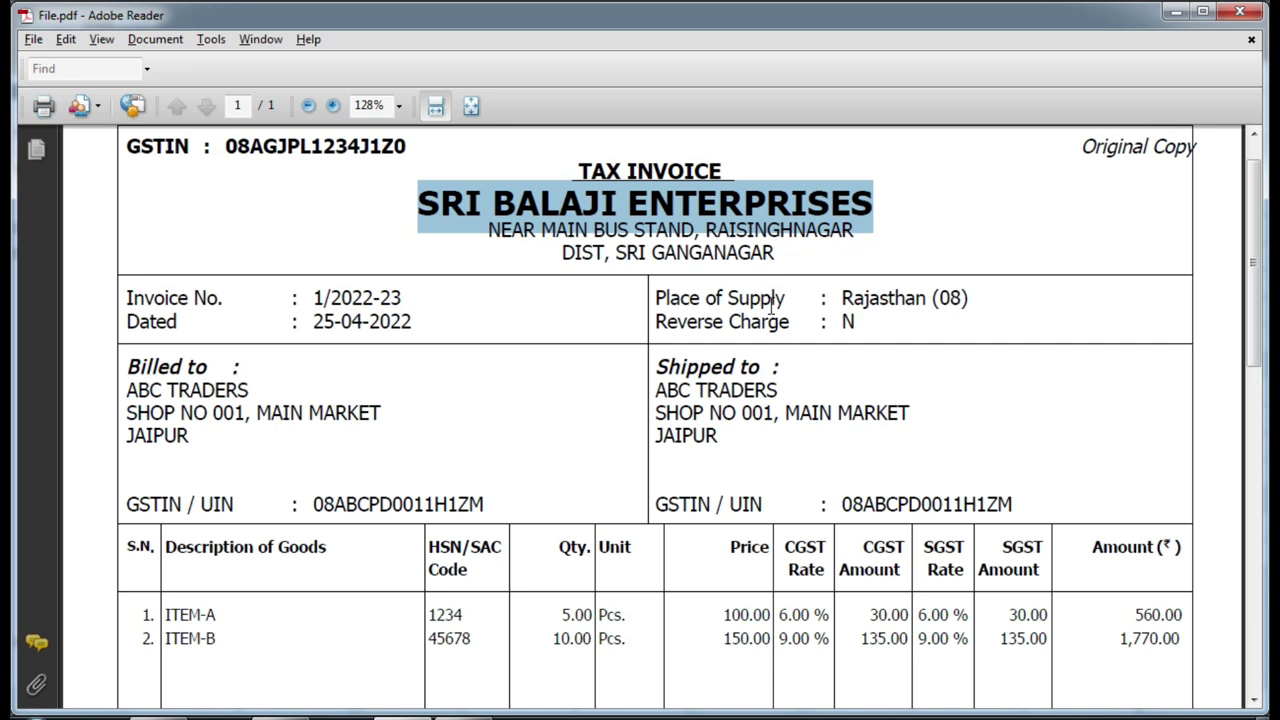
pyautogui.hotkey('alt', 'Tab')
pyautogui.write('150')
pyautogui.press('Return')
pyautogui.press('Return')
pyautogui.press('Return')
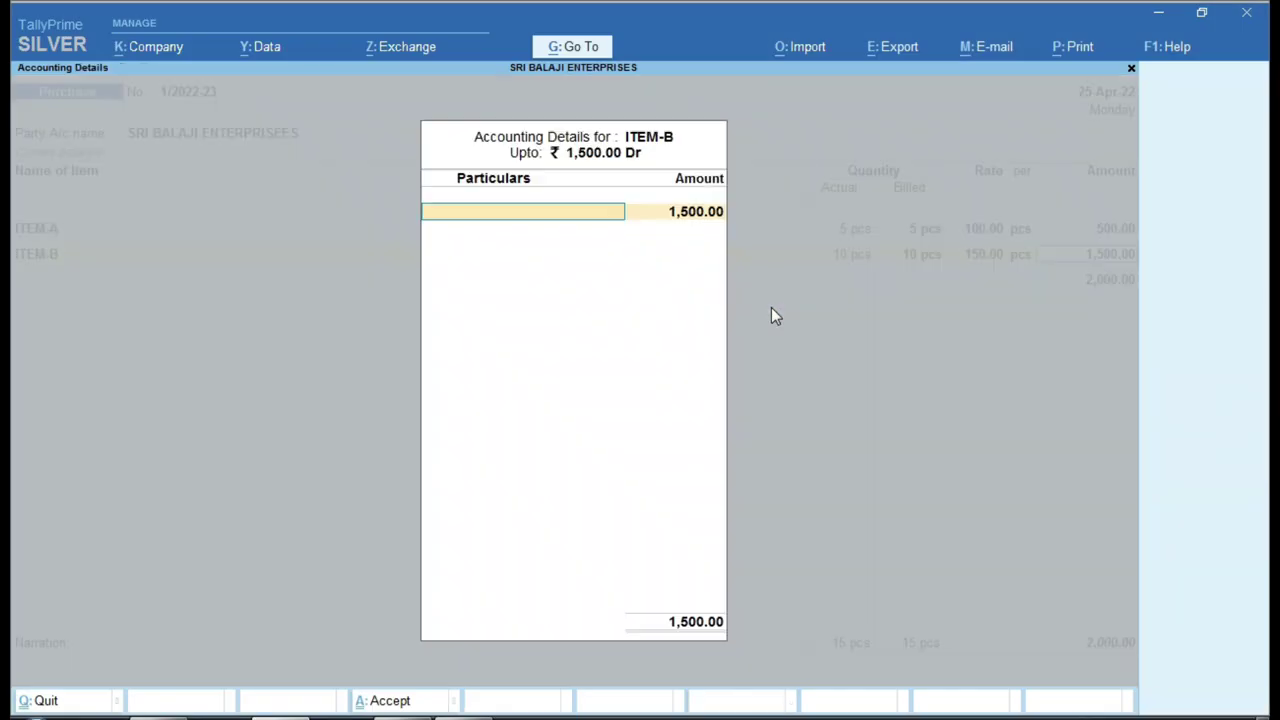
# Start another new ledger for ITEM-B's accounting allocation and name it PURCHASE GST 18%.
pyautogui.hotkey('alt', 'c')
pyautogui.write('PURCHASE GST 12%')
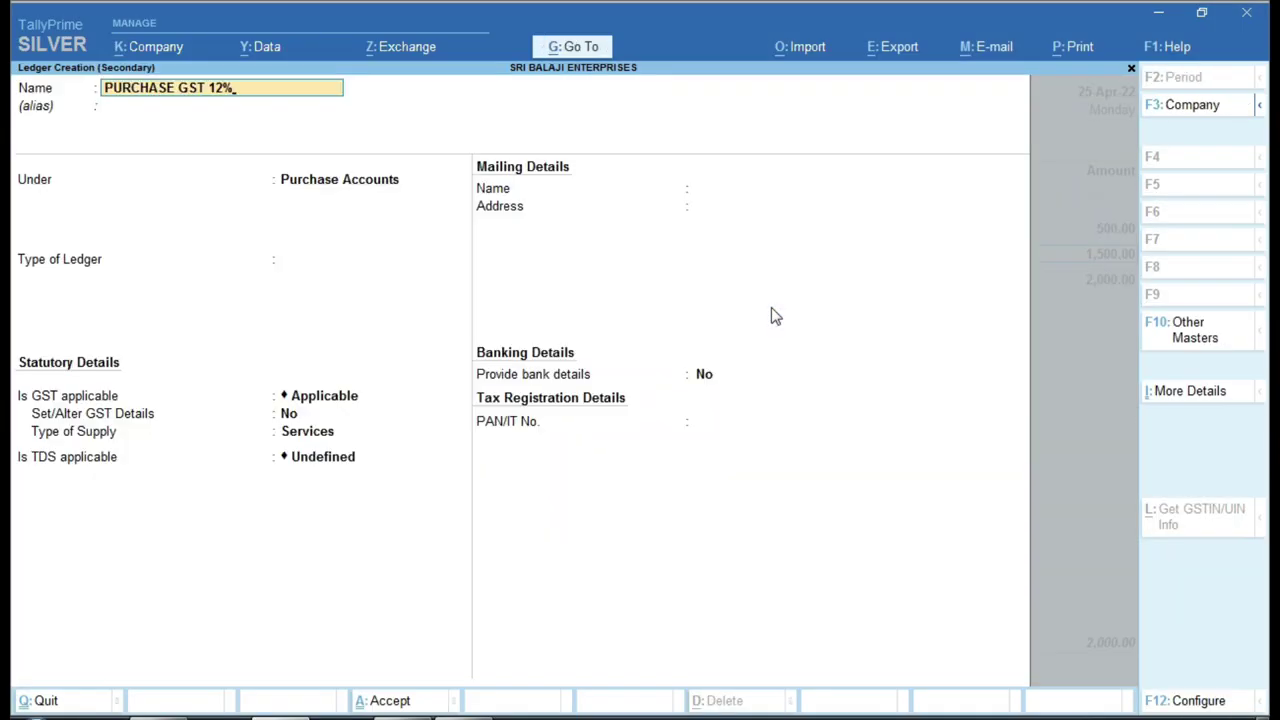
pyautogui.press('BackSpace')
pyautogui.press('BackSpace')
pyautogui.write('8%')
pyautogui.press('Return')
# Keep the 18% ledger under Purchase Accounts, set the supply type to Goods and TDS to Not Applicable, and save it.
pyautogui.press('Return')
pyautogui.press('Return')
pyautogui.press('Return')
pyautogui.press('Return')
pyautogui.press('Return')
pyautogui.press('Up')
pyautogui.press('Return')
pyautogui.press('Return')
pyautogui.press('BackSpace')
pyautogui.press('BackSpace')
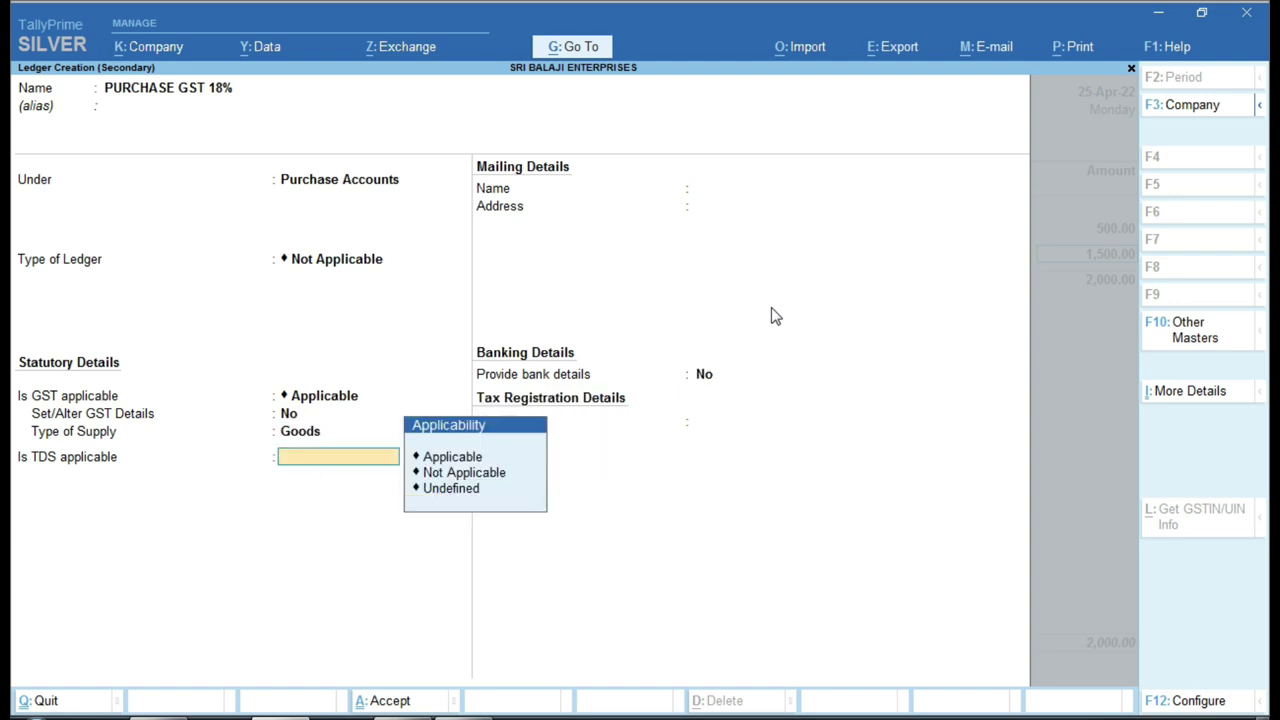
pyautogui.press('Up')
pyautogui.press('Up')
pyautogui.press('Return')
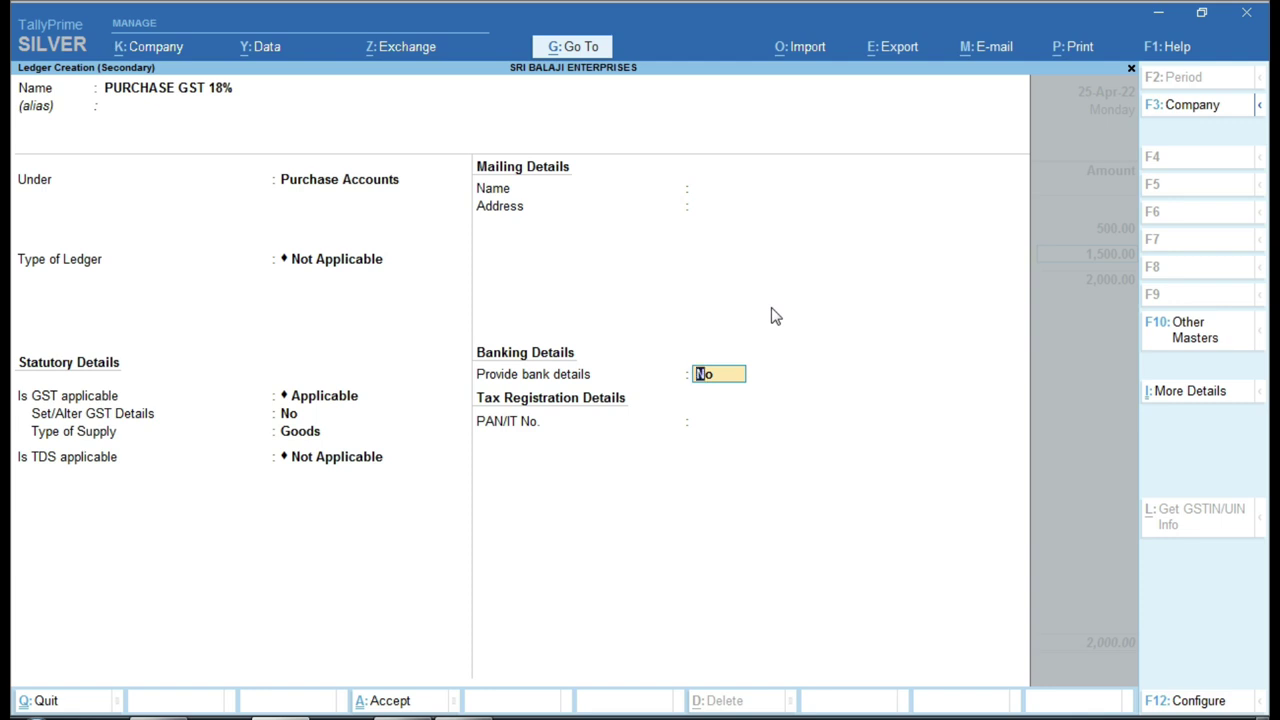
pyautogui.press('Return')
pyautogui.press('Return')
# Classify ITEM-B's purchase as Purchase Taxable and accept its accounting allocation.
pyautogui.write('PURT')
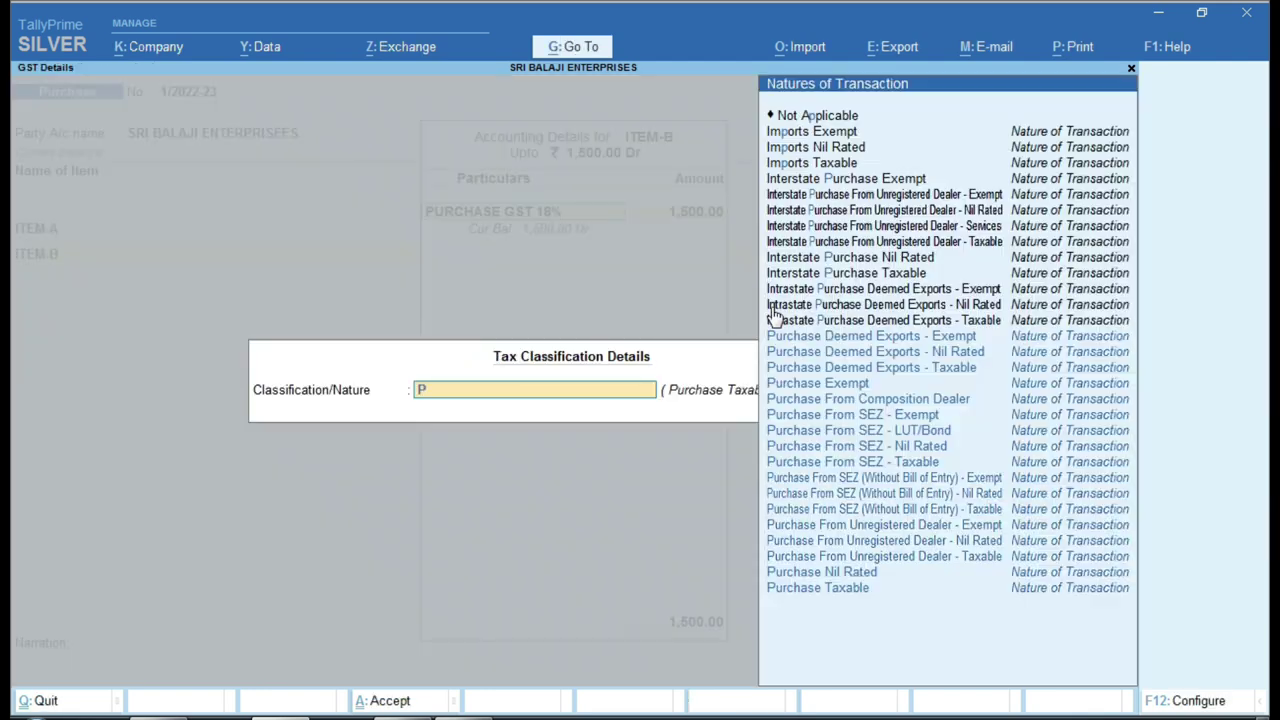
pyautogui.press('Return')
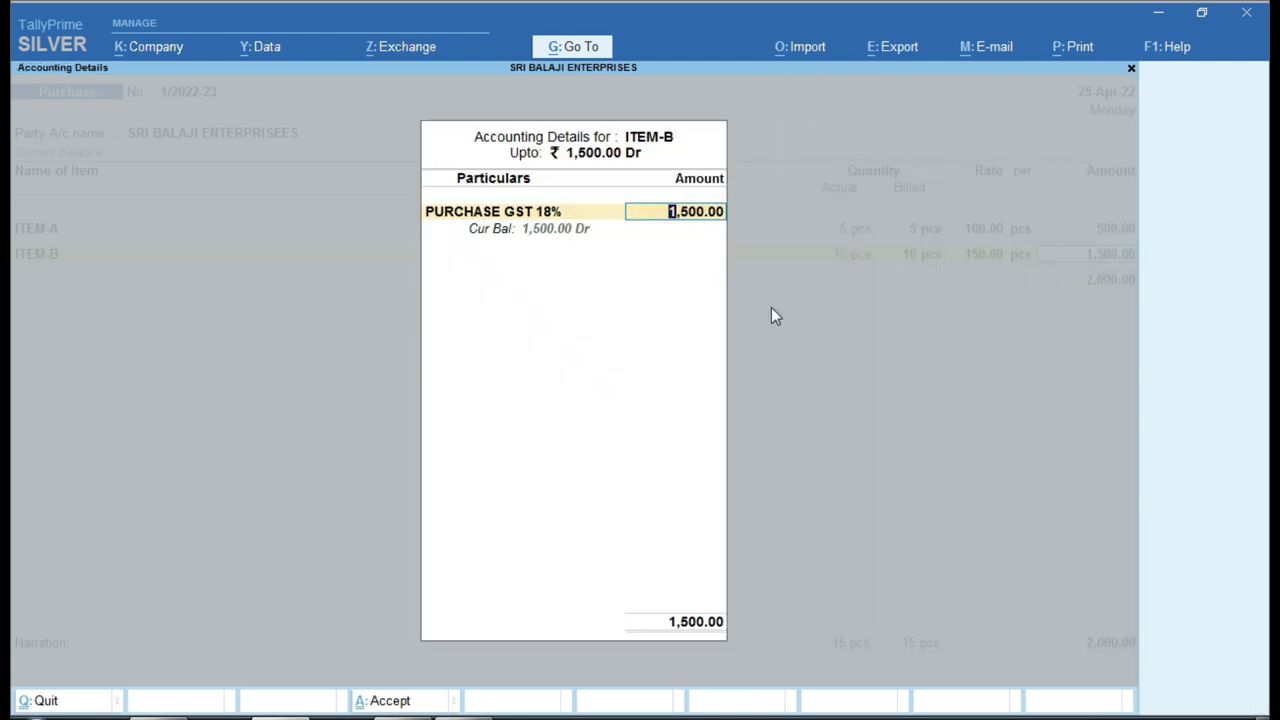
pyautogui.press('Return')
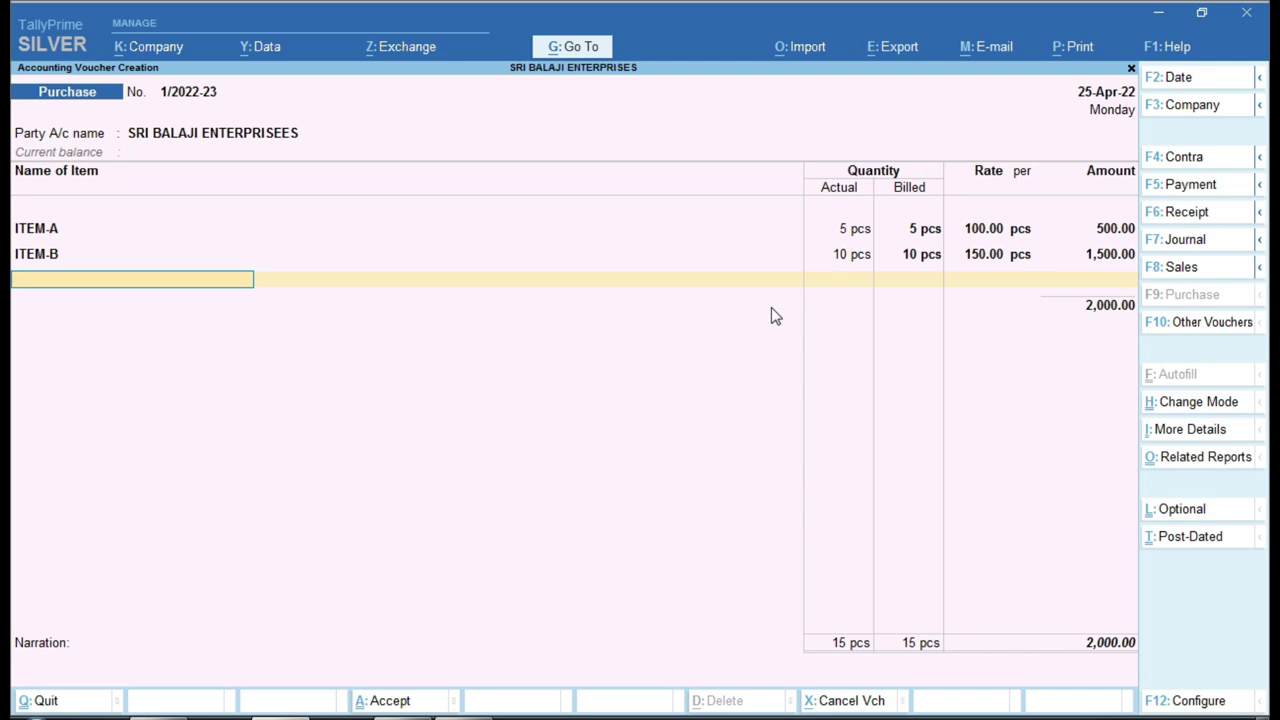
# Finish the item list and add the Cgst Tax and Sgst Tax ledgers to the purchase voucher.
pyautogui.press('Return')
pyautogui.write('cgs')
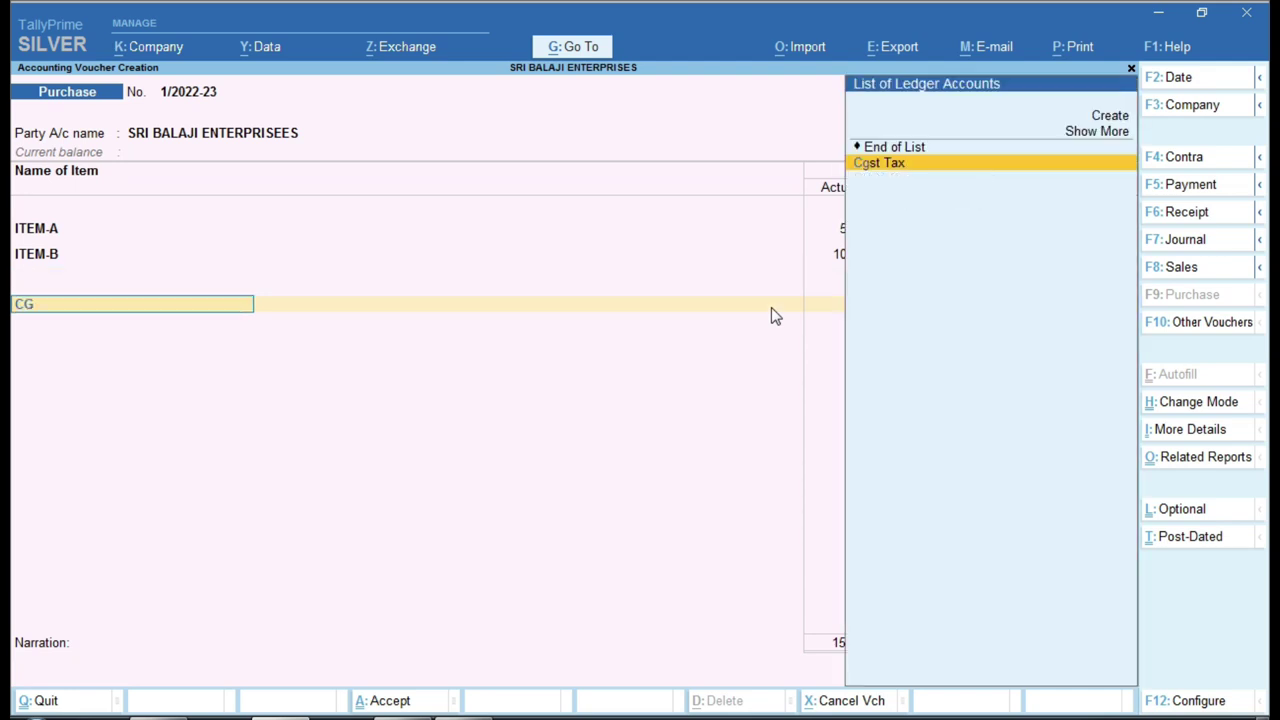
pyautogui.press('Return')
pyautogui.press('Return')
pyautogui.write('SG')
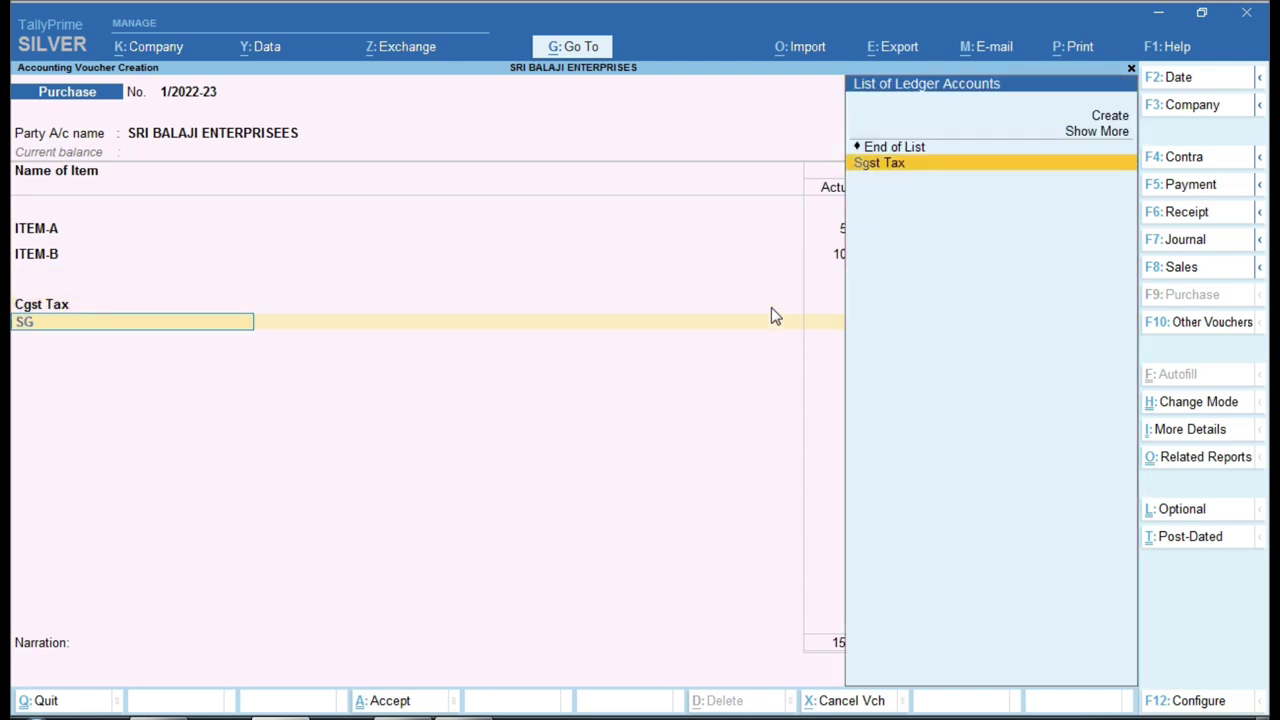
pyautogui.press('Return')
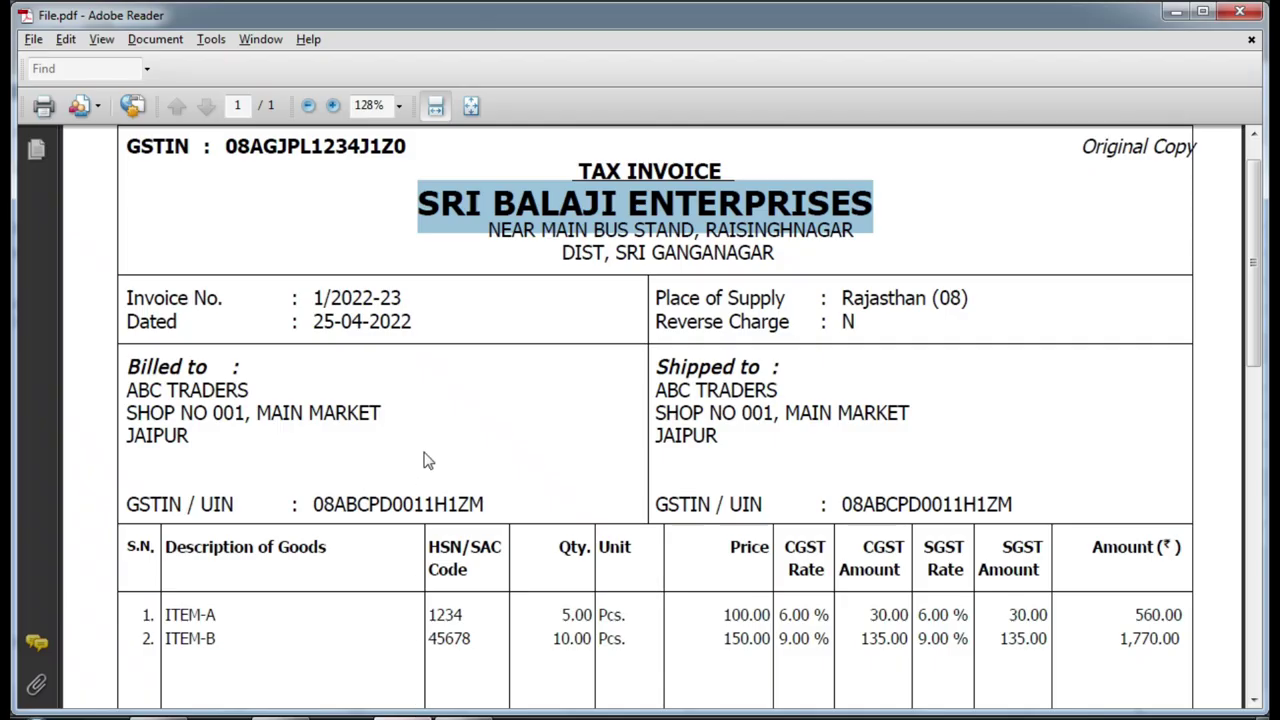
# Compare the Adobe Reader invoice's item lines, tax summary and grand total with the purchase voucher in TallyPrime.
pyautogui.click(471, 376)
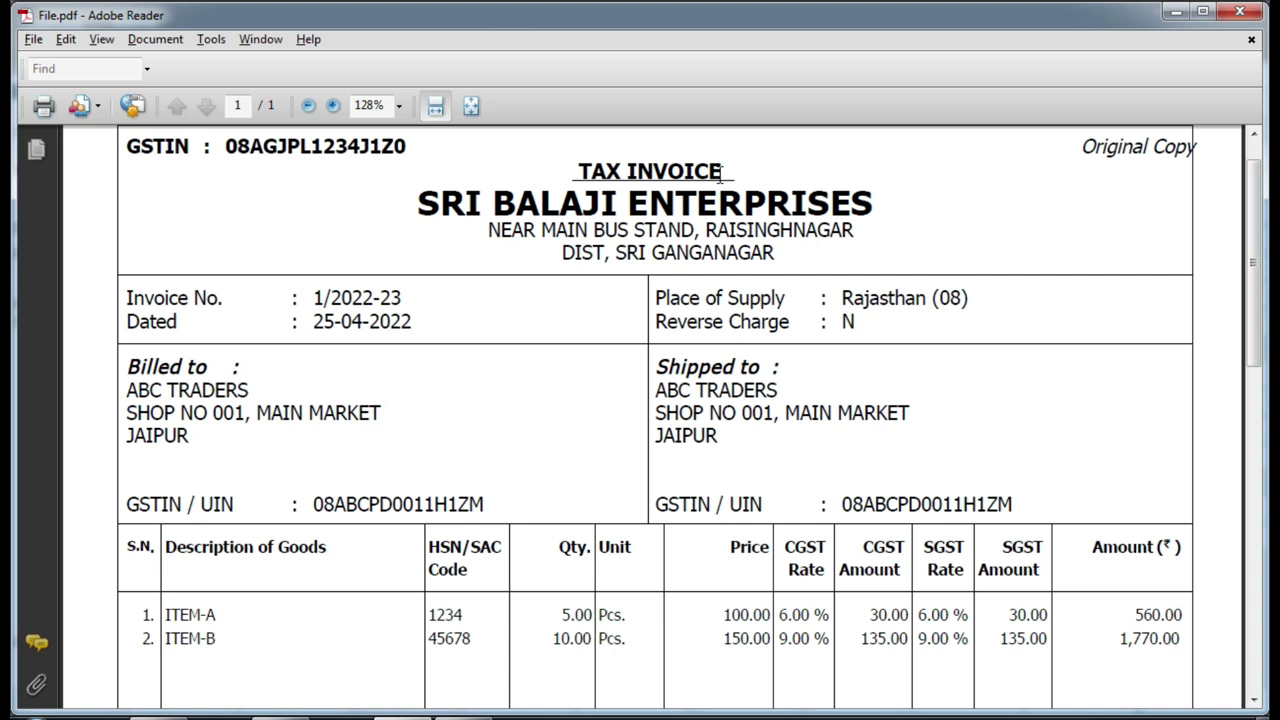
pyautogui.scroll(-5, 570, 453)
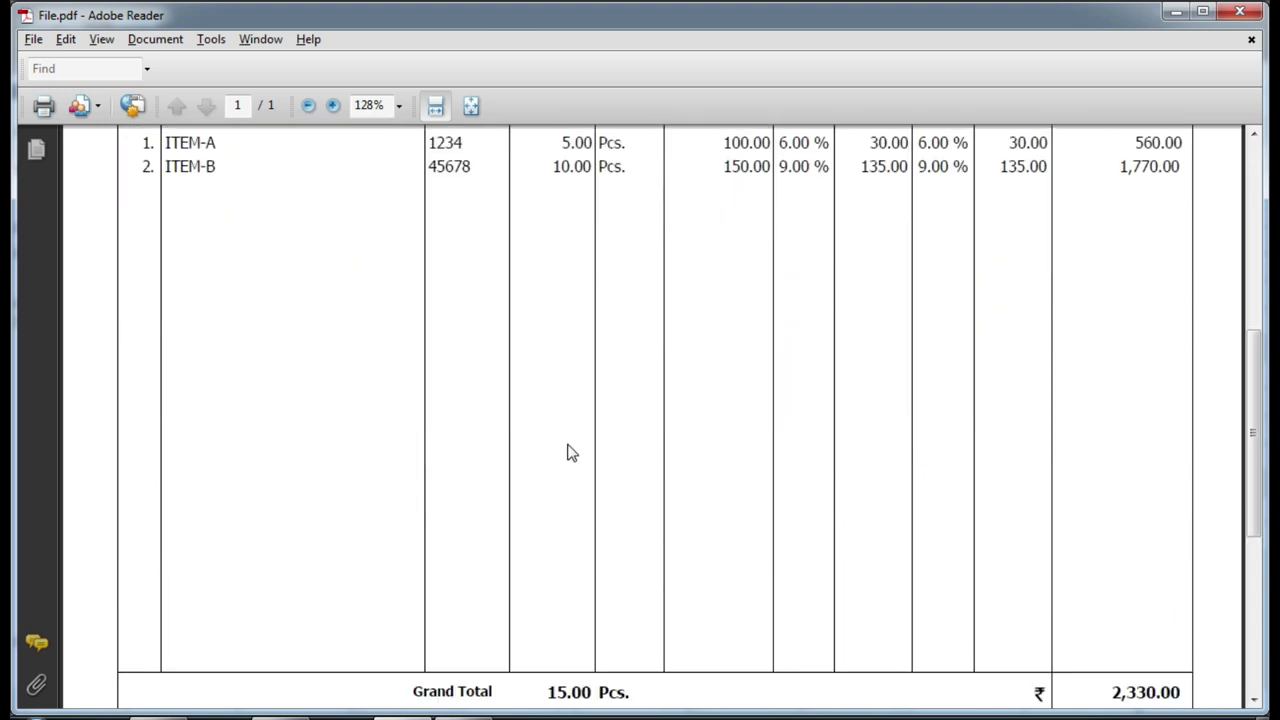
pyautogui.scroll(3, 570, 453)
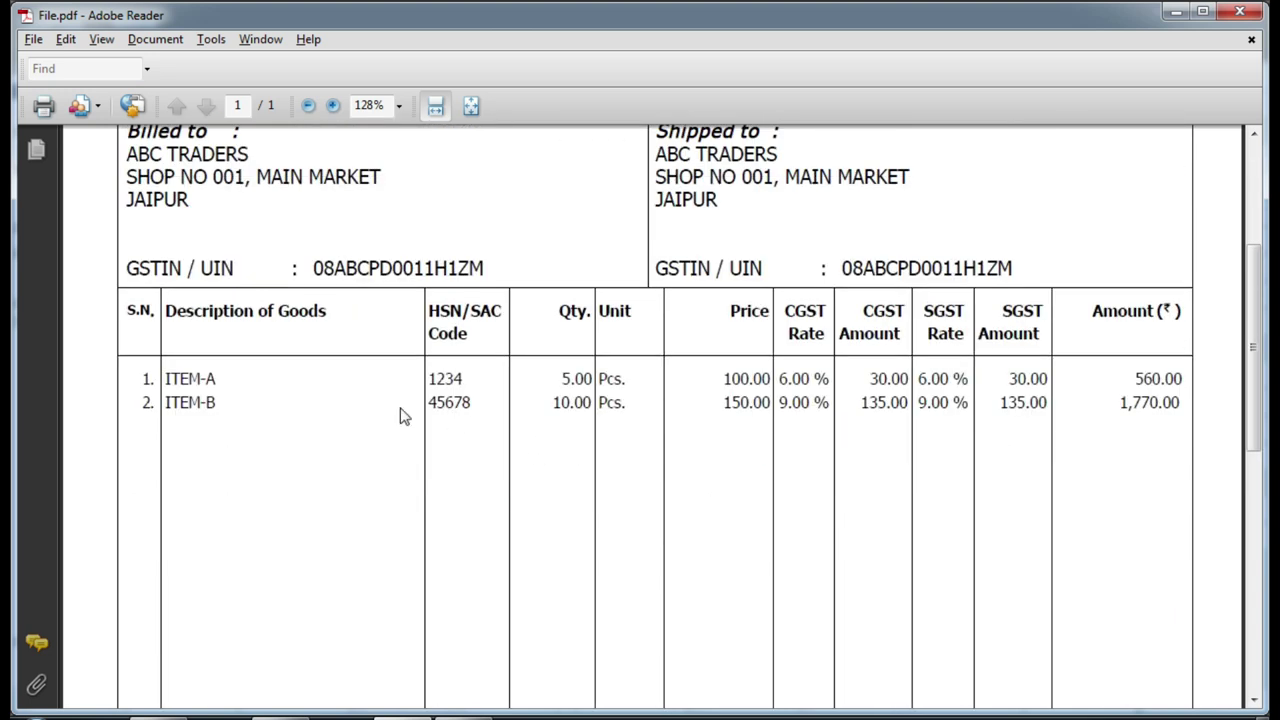
pyautogui.scroll(-5, 403, 416)
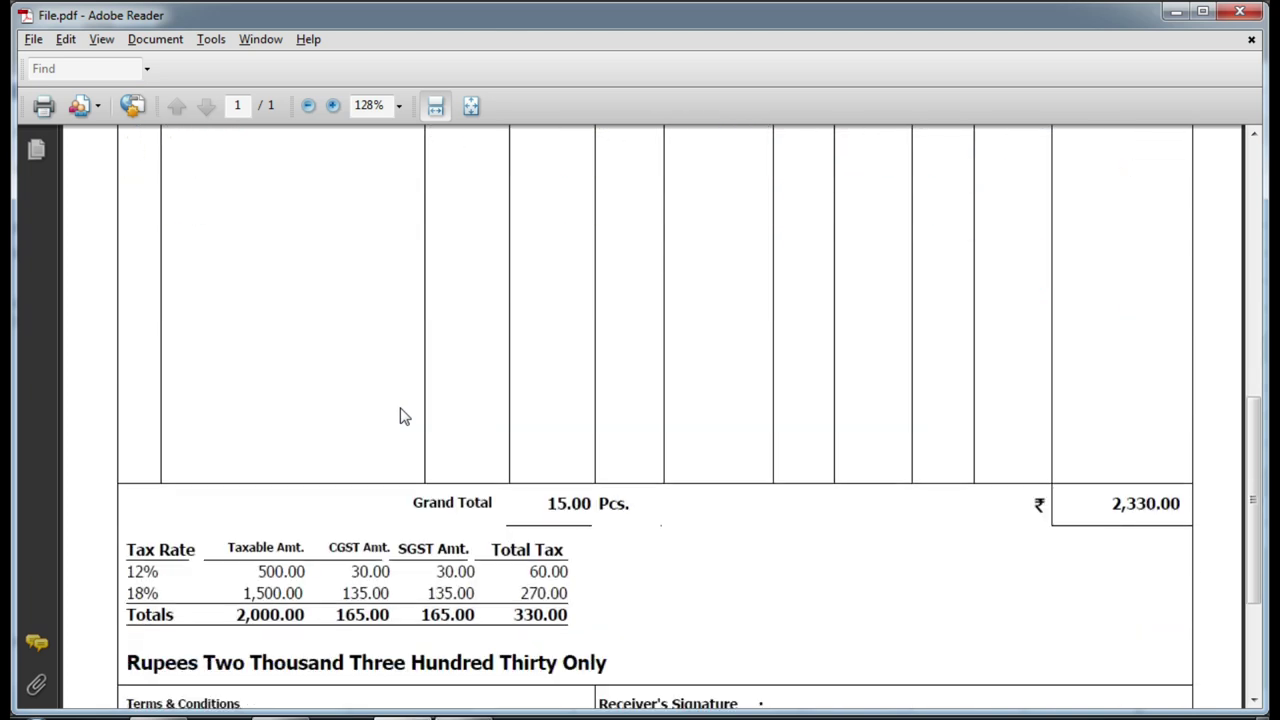
pyautogui.scroll(2, 403, 416)
pyautogui.hotkey('alt', 'Tab')
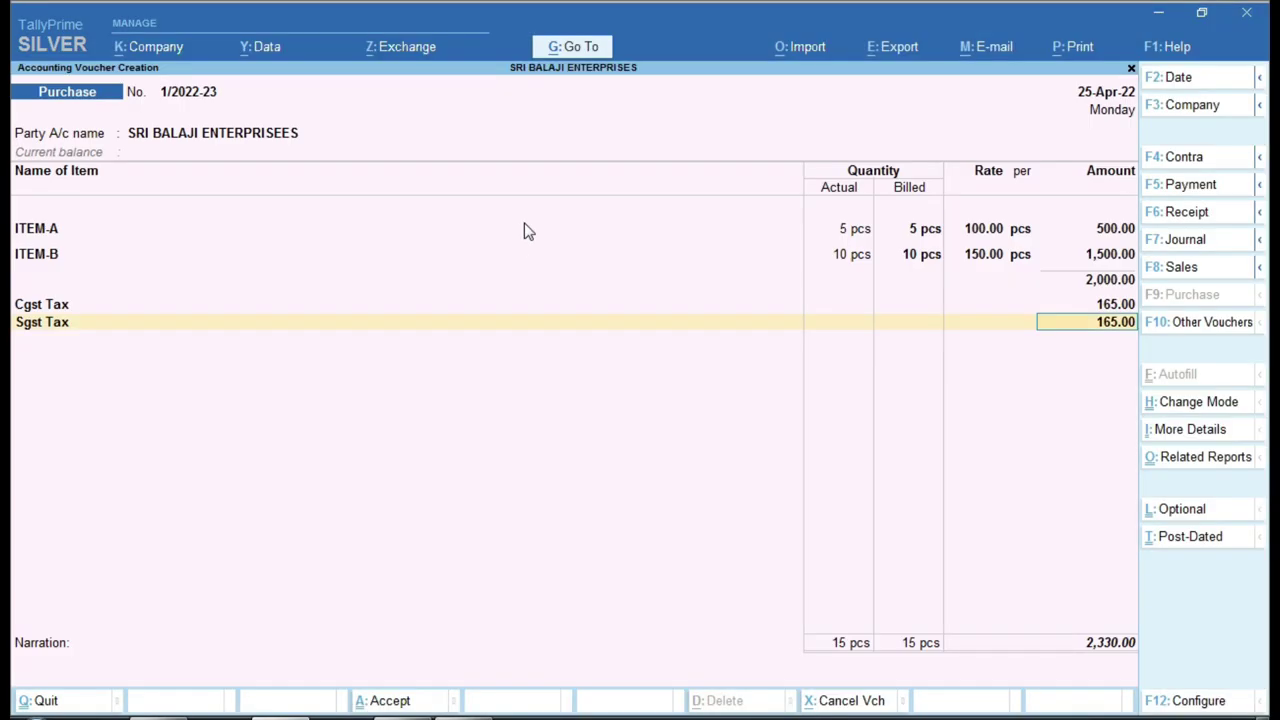
# Leave voucher entry for the Gateway of Tally and switch back to the invoice in Adobe Reader.
pyautogui.press('Escape')
pyautogui.press('Up')
pyautogui.press('Up')
pyautogui.press('Up')
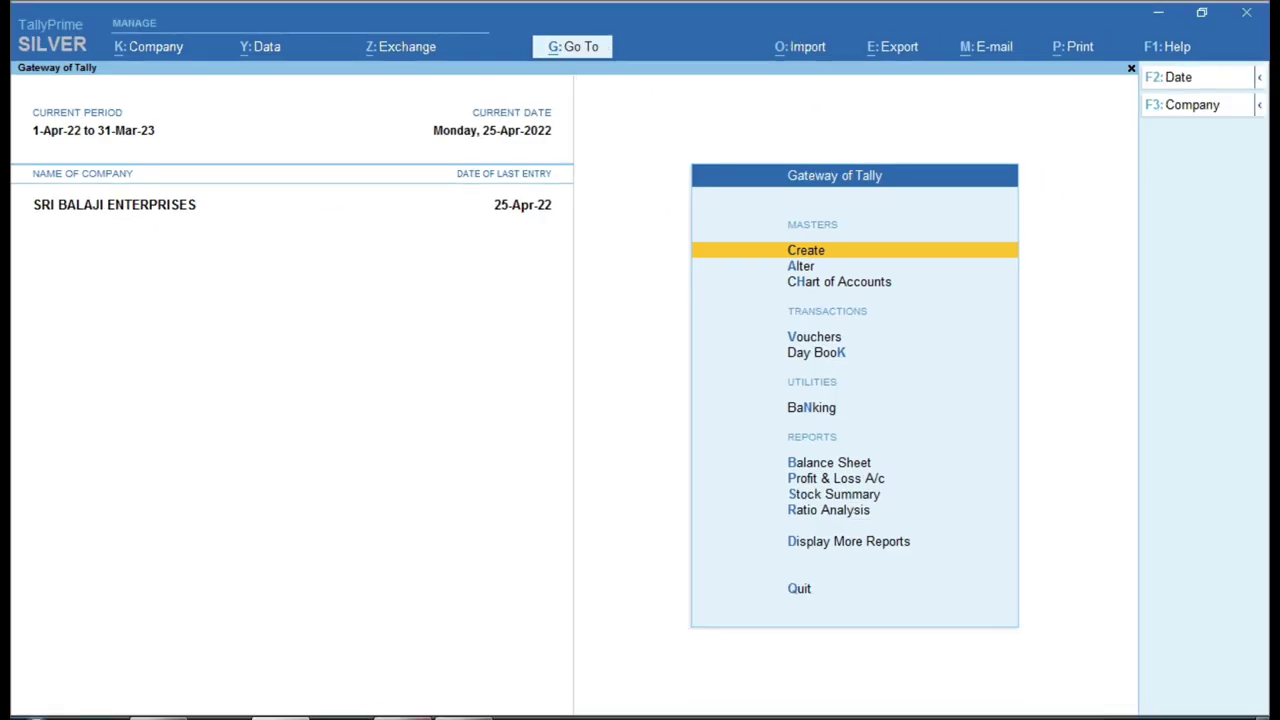
pyautogui.hotkey('alt', 'Tab')
pyautogui.scroll(5, 480, 354)
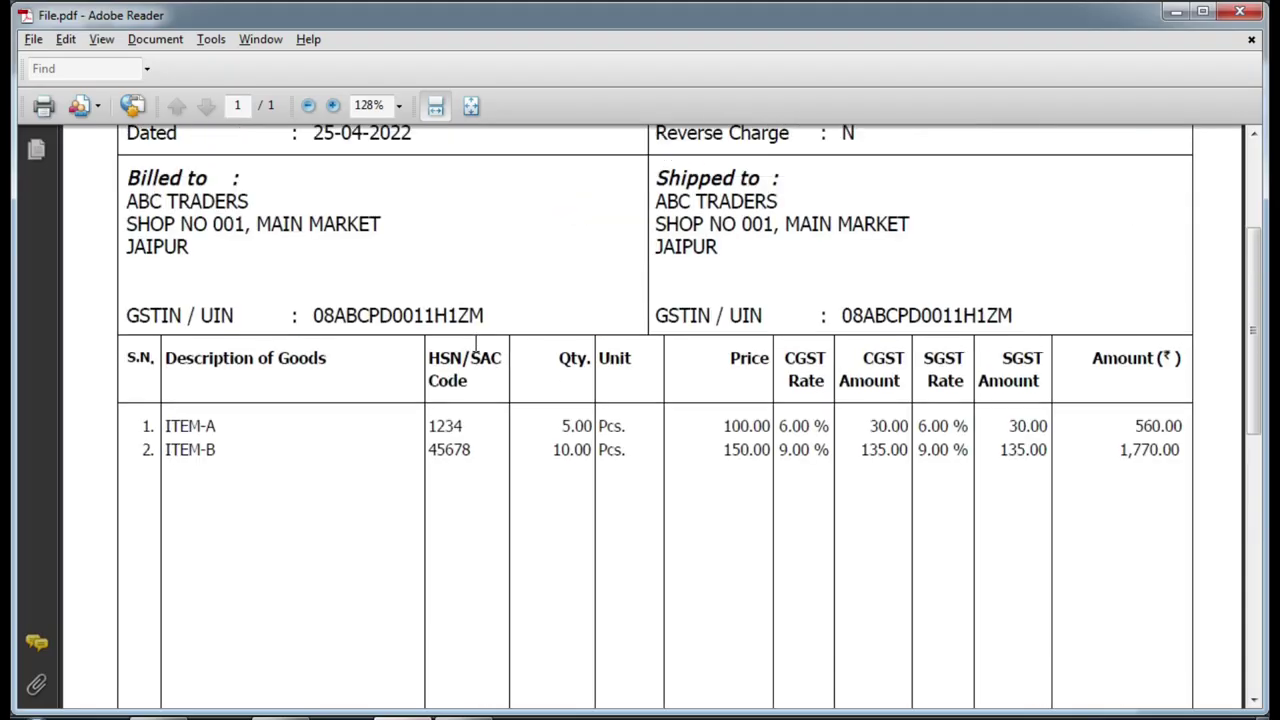